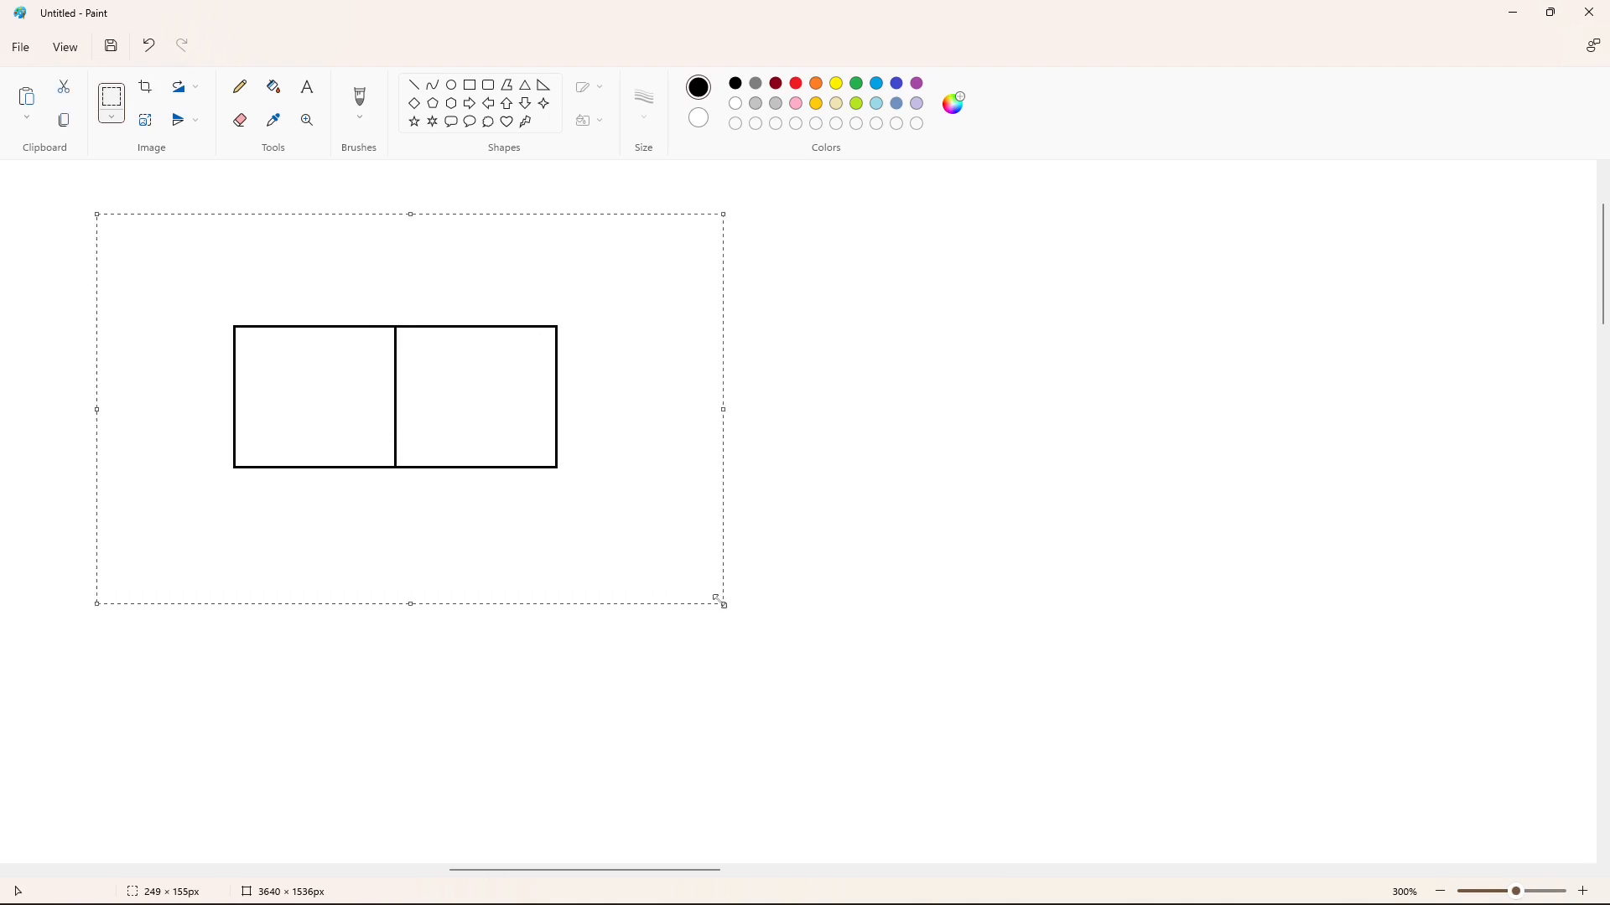
Duplicate the selected two-cell strip and align the copy flush with its right end to form a four-cell row.
key("ctrl+c")
key("ctrl+v")
left_click_drag(259, 494, 676, 535)
key("Down")
key("Down")
key("Down")
key("Down")
key("Down")
left_click(1207, 520)
Paste another two-cell strip and align it with the right end of the four-cell row, extending it to six cells.
key("ctrl+v")
left_click_drag(281, 354, 1021, 381)
key("Down")
key("Down")
key("Down")
key("Down")
key("Down")
key("Down")
key("Down")
key("Down")
key("Down")
key("Down")
key("Down")
Copy the whole six-cell row and align the duplicate with its right end to form a twelve-cell row.
left_click_drag(114, 237, 1310, 576)
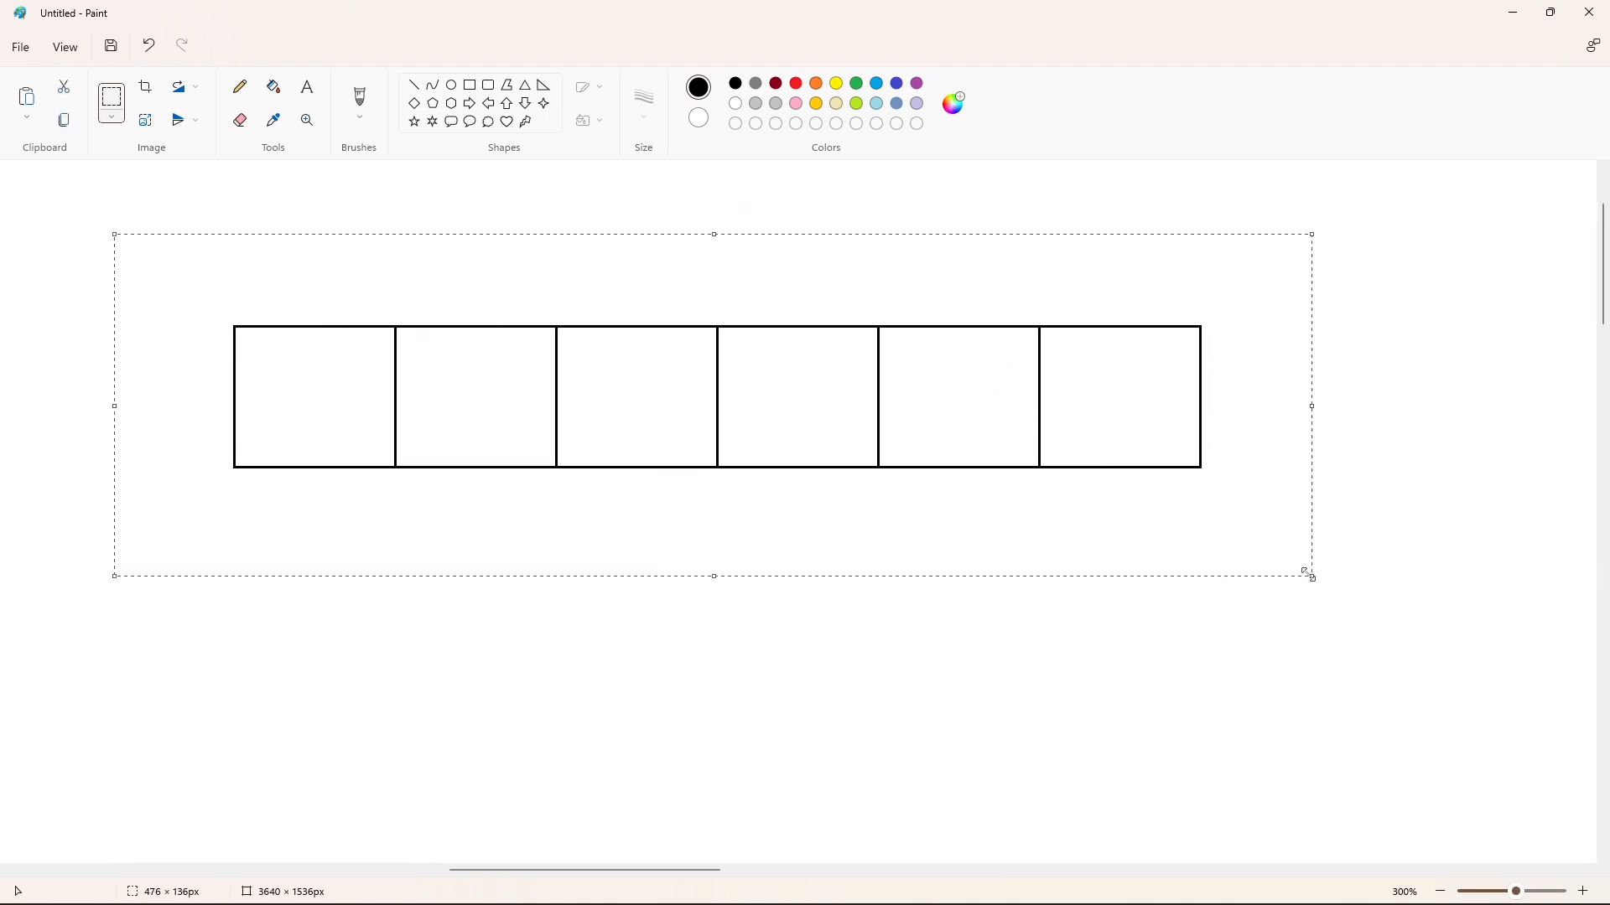
key("ctrl+c")
left_click(1134, 679)
left_click_drag(617, 876, 786, 877)
key("ctrl+v")
left_click_drag(293, 427, 383, 471)
key("Left")
key("Down")
key("Down")
key("Down")
key("Down")
key("Down")
key("Down")
key("Down")
key("Down")
key("Down")
key("Down")
key("Down")
key("Down")
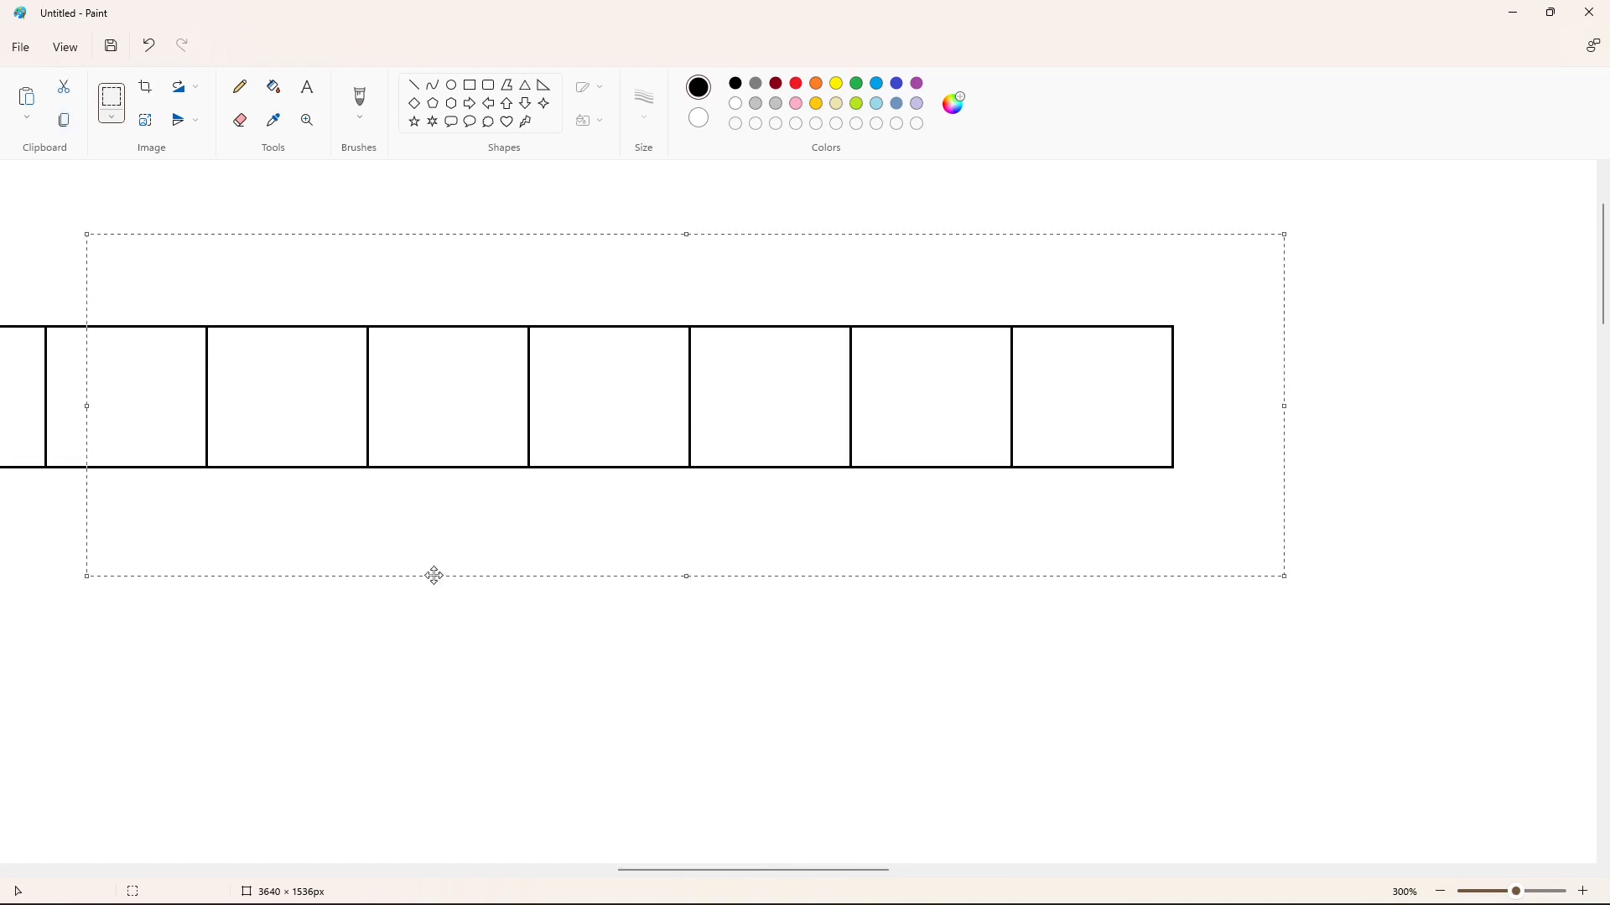
Copy the twelve-cell row and join the duplicate flush to its right end, extending the row to 24 cells.
left_click_drag(726, 871, 654, 871)
scroll(819, 852, "down", 1)
left_click_drag(819, 870, 735, 870)
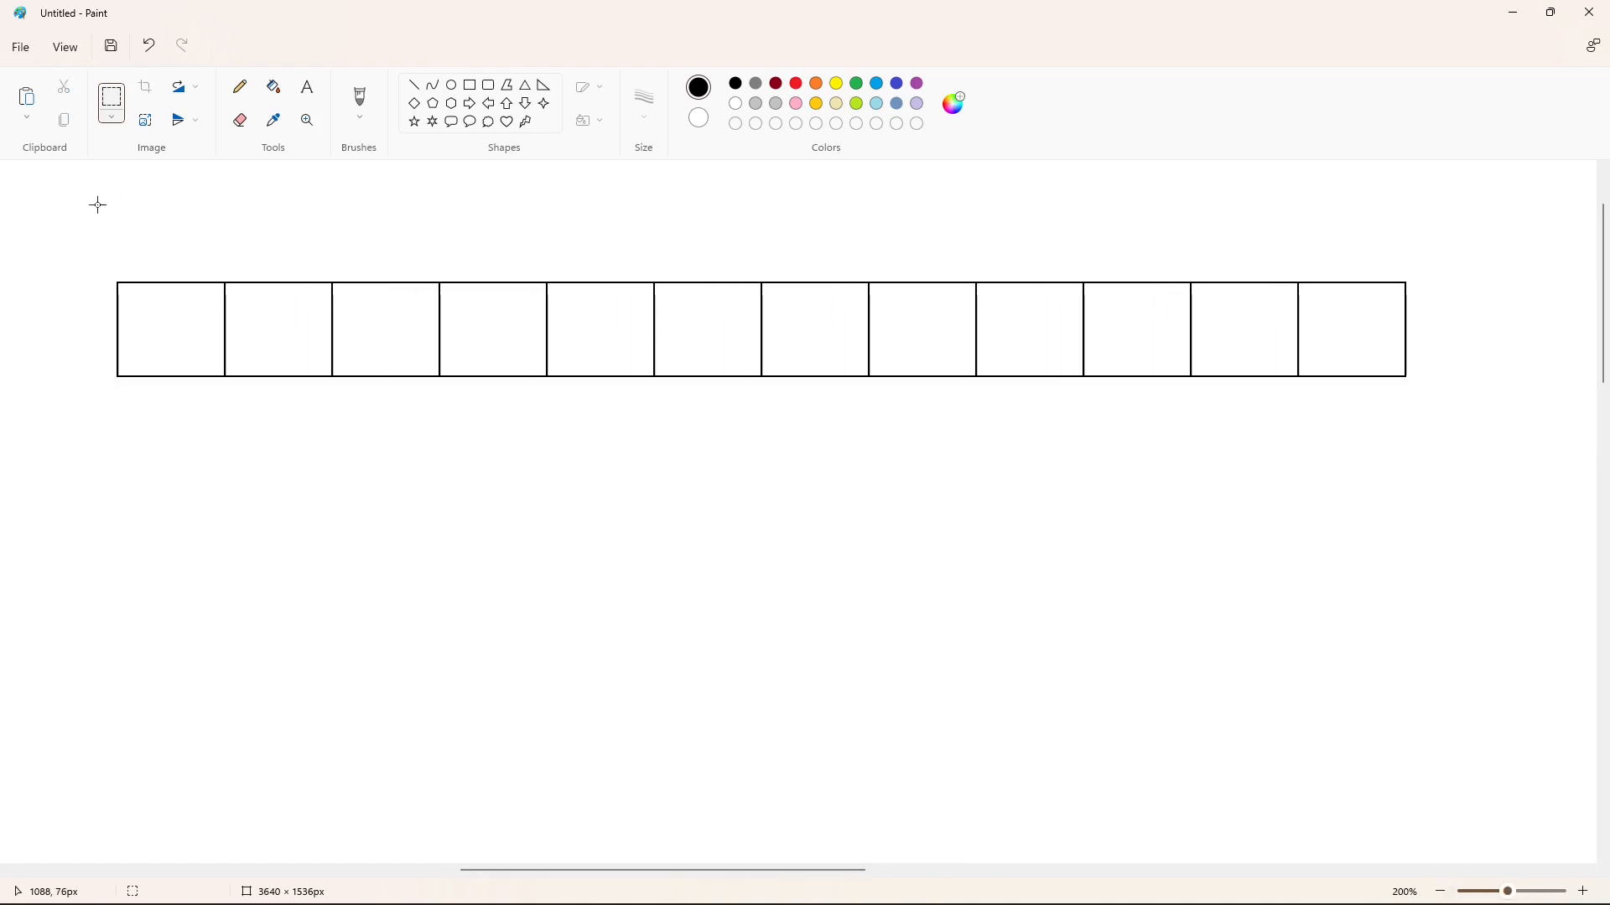
left_click_drag(67, 203, 1492, 560)
key("ctrl+c")
left_click(1115, 706)
left_click_drag(721, 871, 1009, 871)
left_click(1582, 891)
key("ctrl+v")
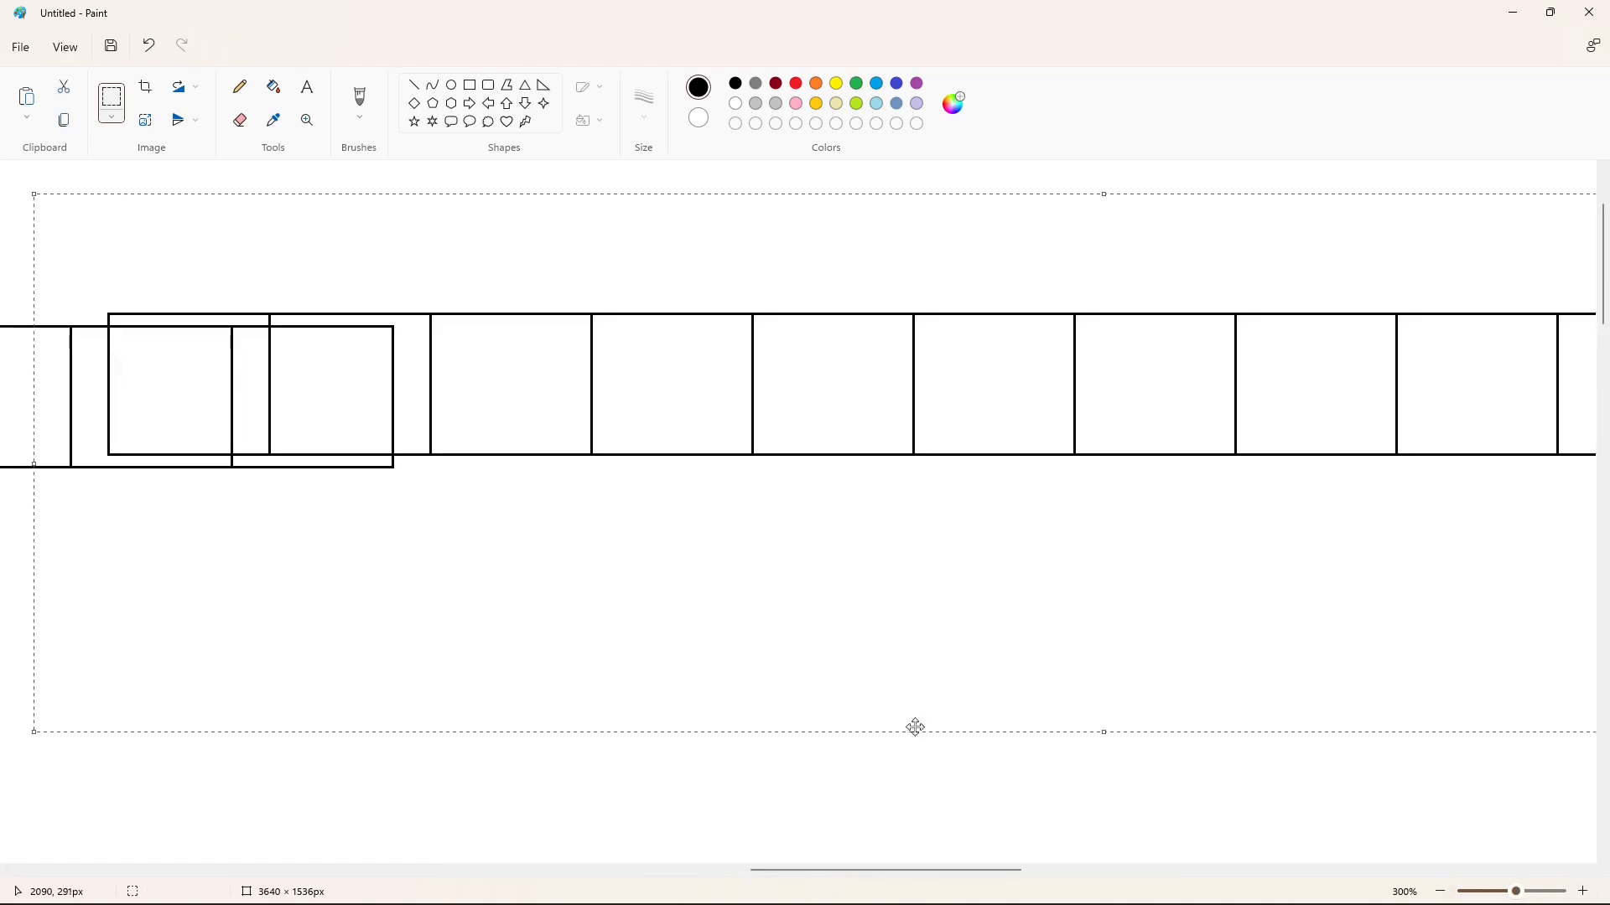
left_click_drag(291, 435, 581, 431)
key("Left")
key("Left")
key("Down")
key("Down")
key("Down")
key("Down")
key("Down")
key("Down")
key("Down")
left_click(131, 600)
Paste the twelve-cell strip once more and align it with the row's right end, extending the row to 36 cells.
left_click_drag(820, 870, 1101, 872)
key("ctrl+v")
left_click_drag(295, 366, 881, 399)
key("Left")
key("Down")
key("Down")
key("Down")
key("Down")
left_click(352, 600)
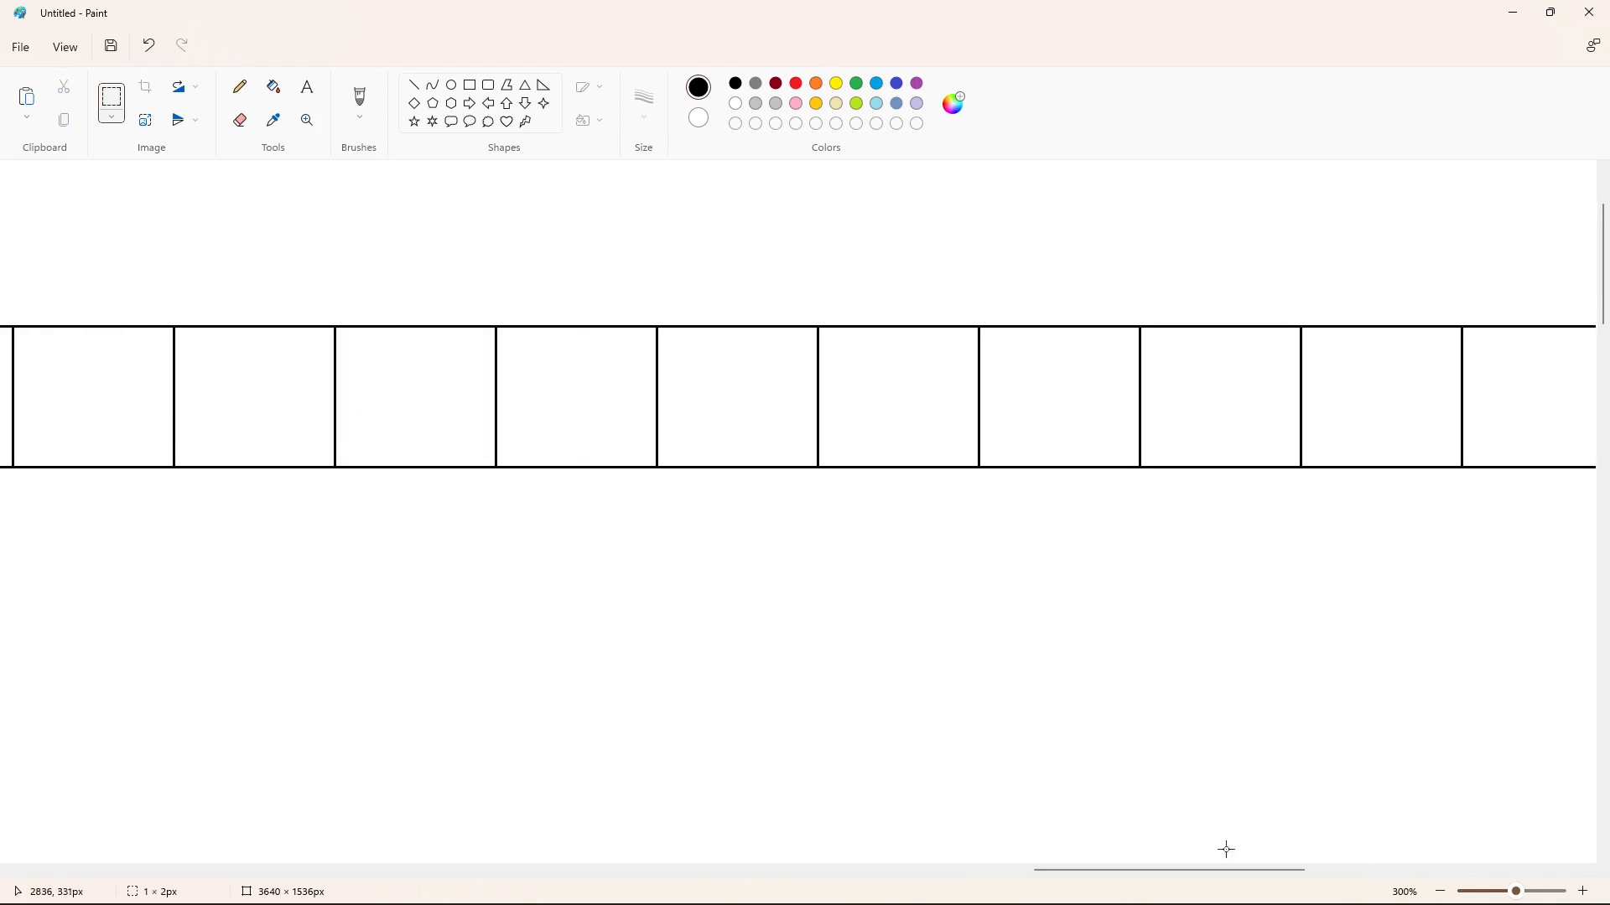
Copy the complete 36-cell row and align the duplicate directly beneath it as a second row sharing the border line.
left_click(1440, 892)
left_click(1439, 892)
left_click(1441, 894)
left_click_drag(1207, 332, 1495, 336)
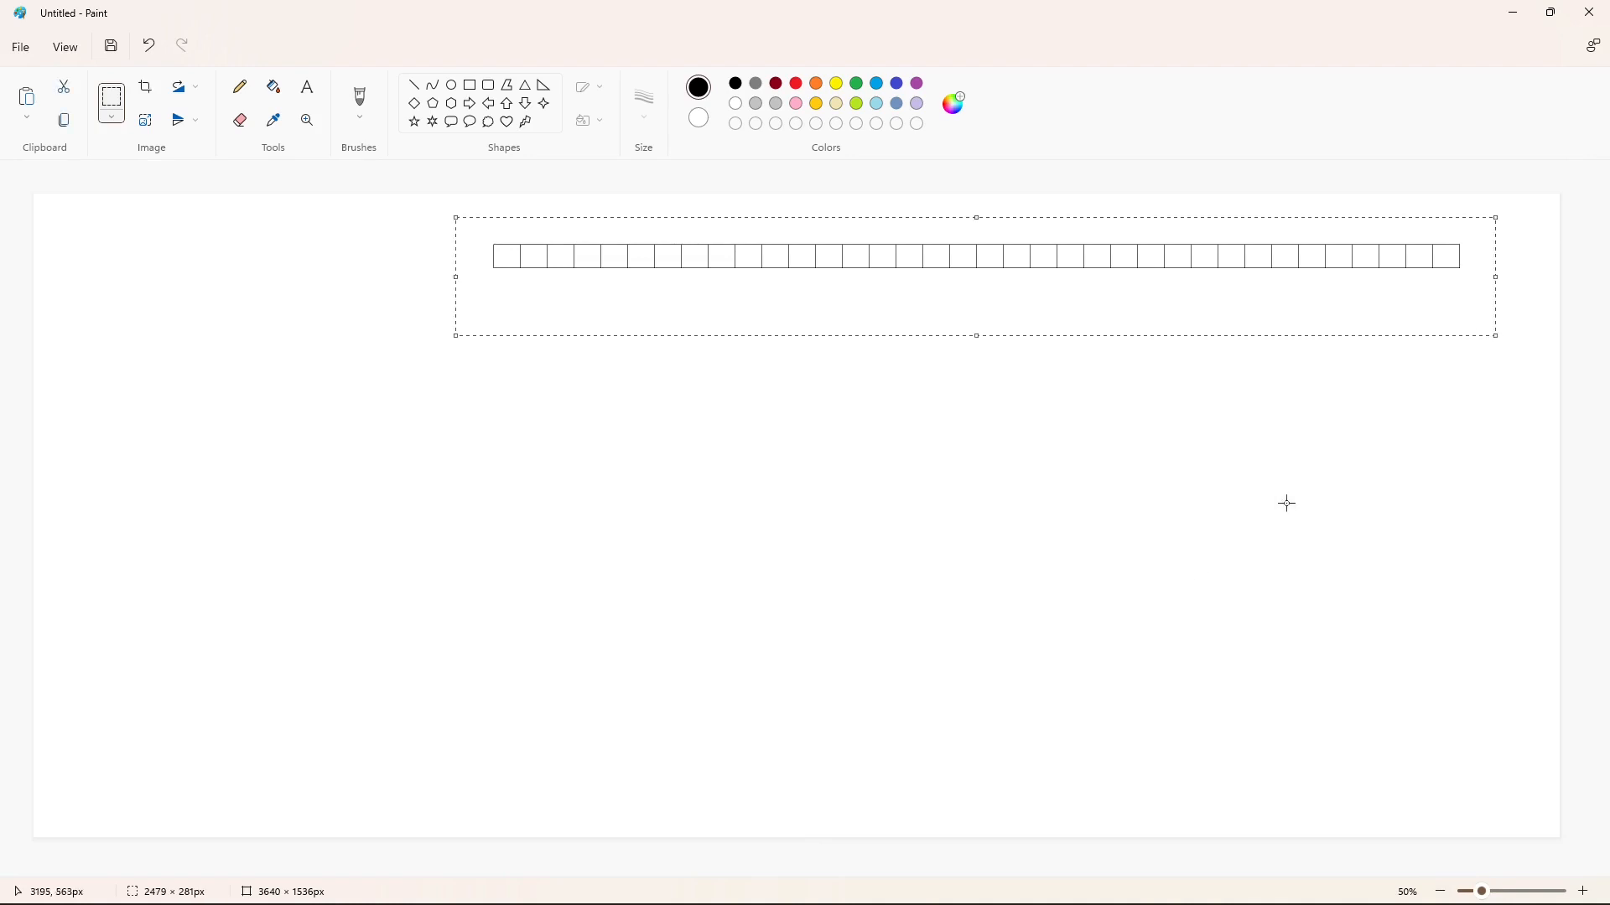
key("ctrl+c")
left_click(1286, 503)
triple_click(1582, 892)
left_click_drag(283, 871, 720, 878)
key("ctrl+v")
key("Right")
key("Right")
key("Right")
key("Right")
key("Right")
key("Right")
key("Right")
key("Right")
key("Left")
key("Left")
key("Left")
key("Left")
key("Left")
key("Left")
key("Left")
key("Left")
key("Left")
key("Left")
key("Left")
key("Left")
key("Left")
key("Left")
key("Left")
key("Left")
key("Left")
key("Left")
key("Left")
key("Left")
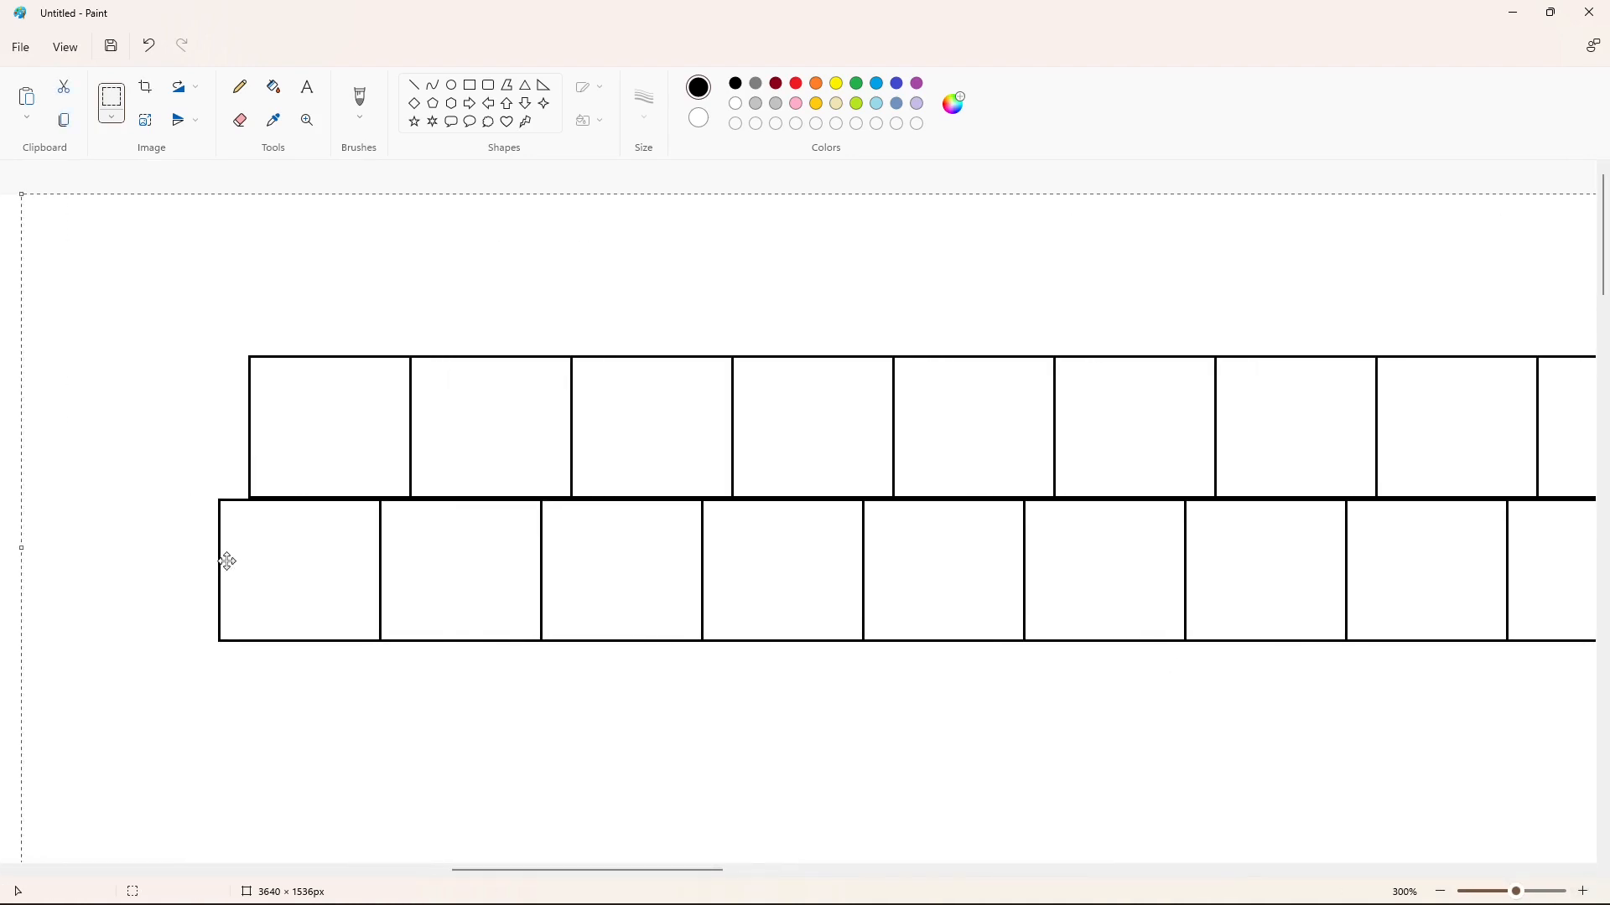
key("Down")
left_click(258, 179)
Paste another 36-cell row and align it flush under the second row to make a three-row grid.
scroll(571, 813, "down", 2)
key("ctrl+v")
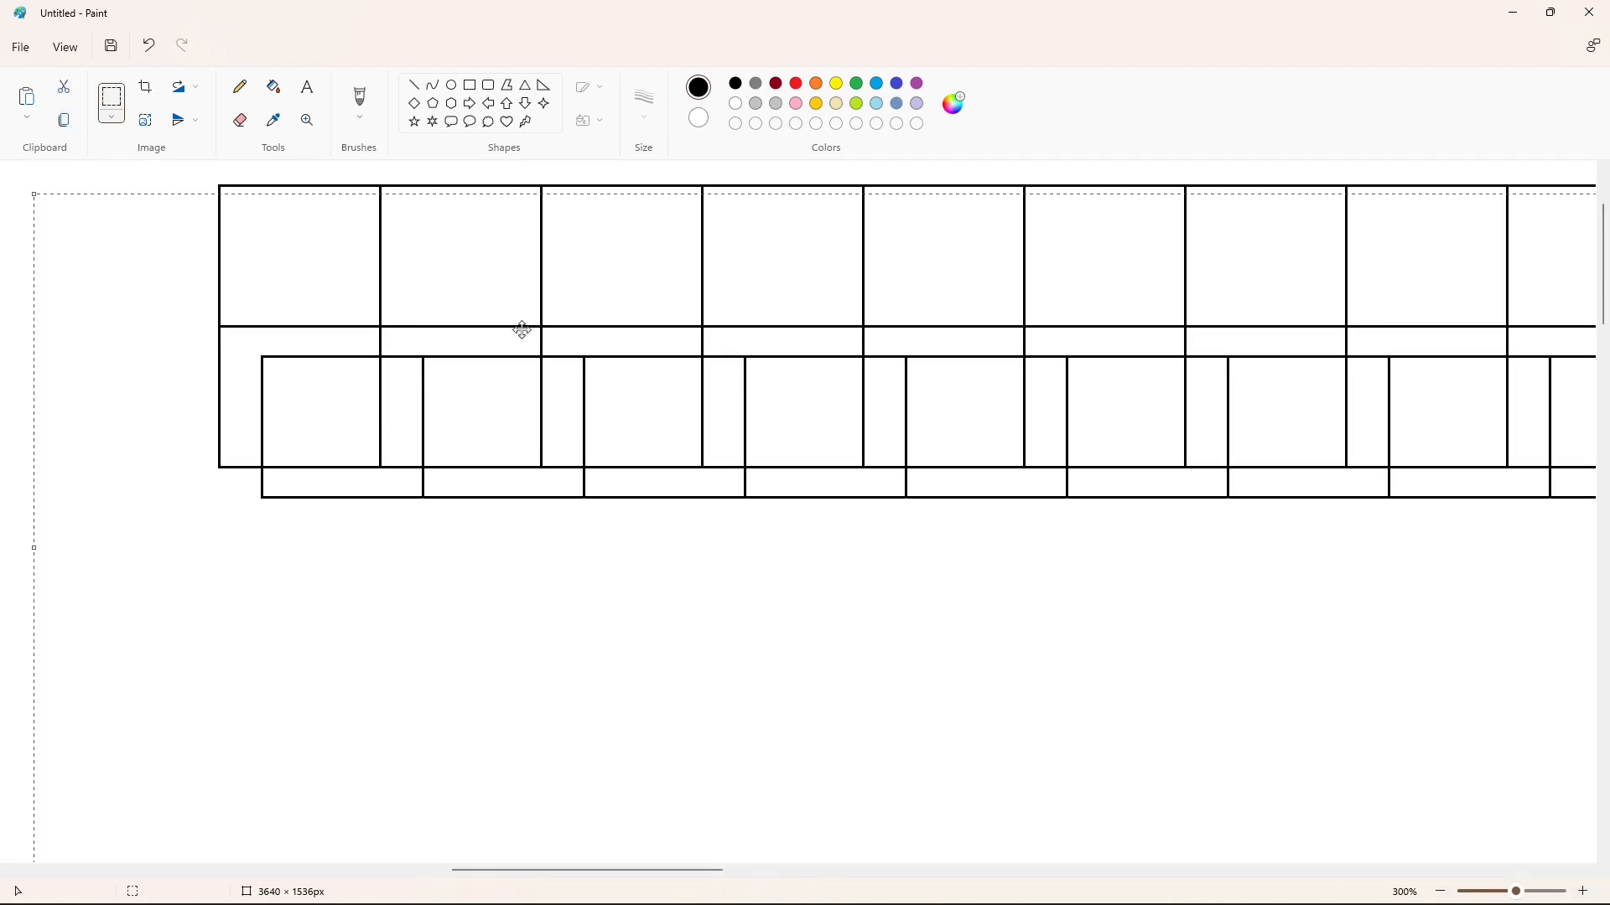
left_click_drag(608, 441, 570, 555)
key("Up")
key("Up")
key("Down")
left_click(363, 253)
Copy the three-row grid and align the duplicate flush beneath it to form a six-row grid.
triple_click(1440, 891)
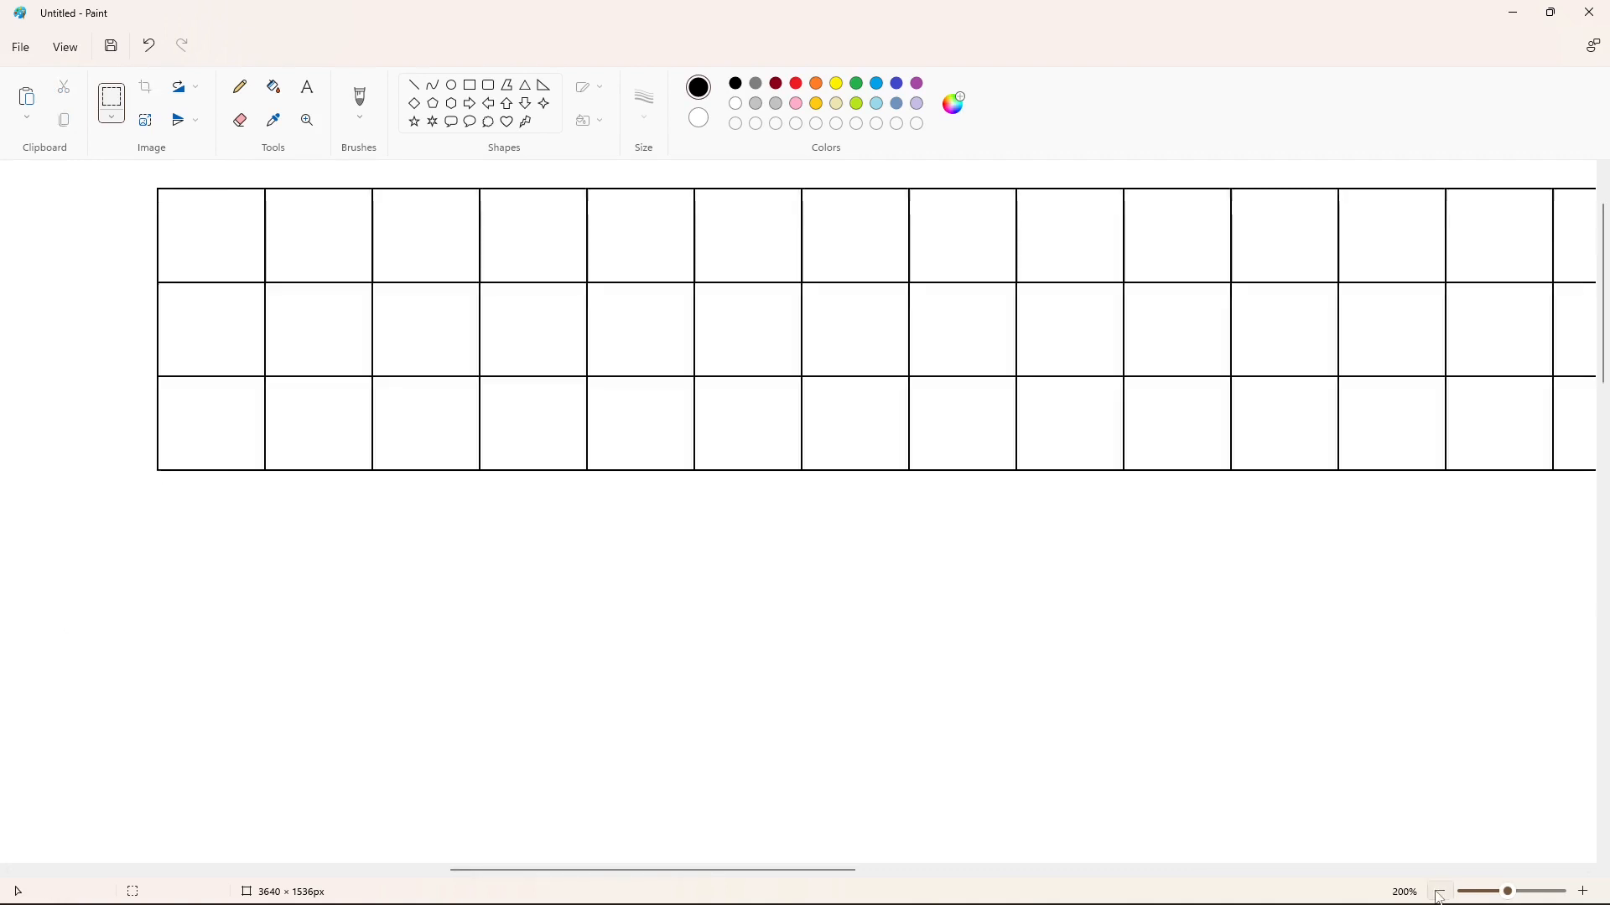
key("ctrl+c")
left_click(1382, 608)
left_click(1582, 892)
double_click(1582, 891)
left_click_drag(235, 872, 604, 874)
key("ctrl+v")
left_click_drag(343, 392, 722, 863)
key("Left")
key("Down")
key("Down")
key("Down")
key("Down")
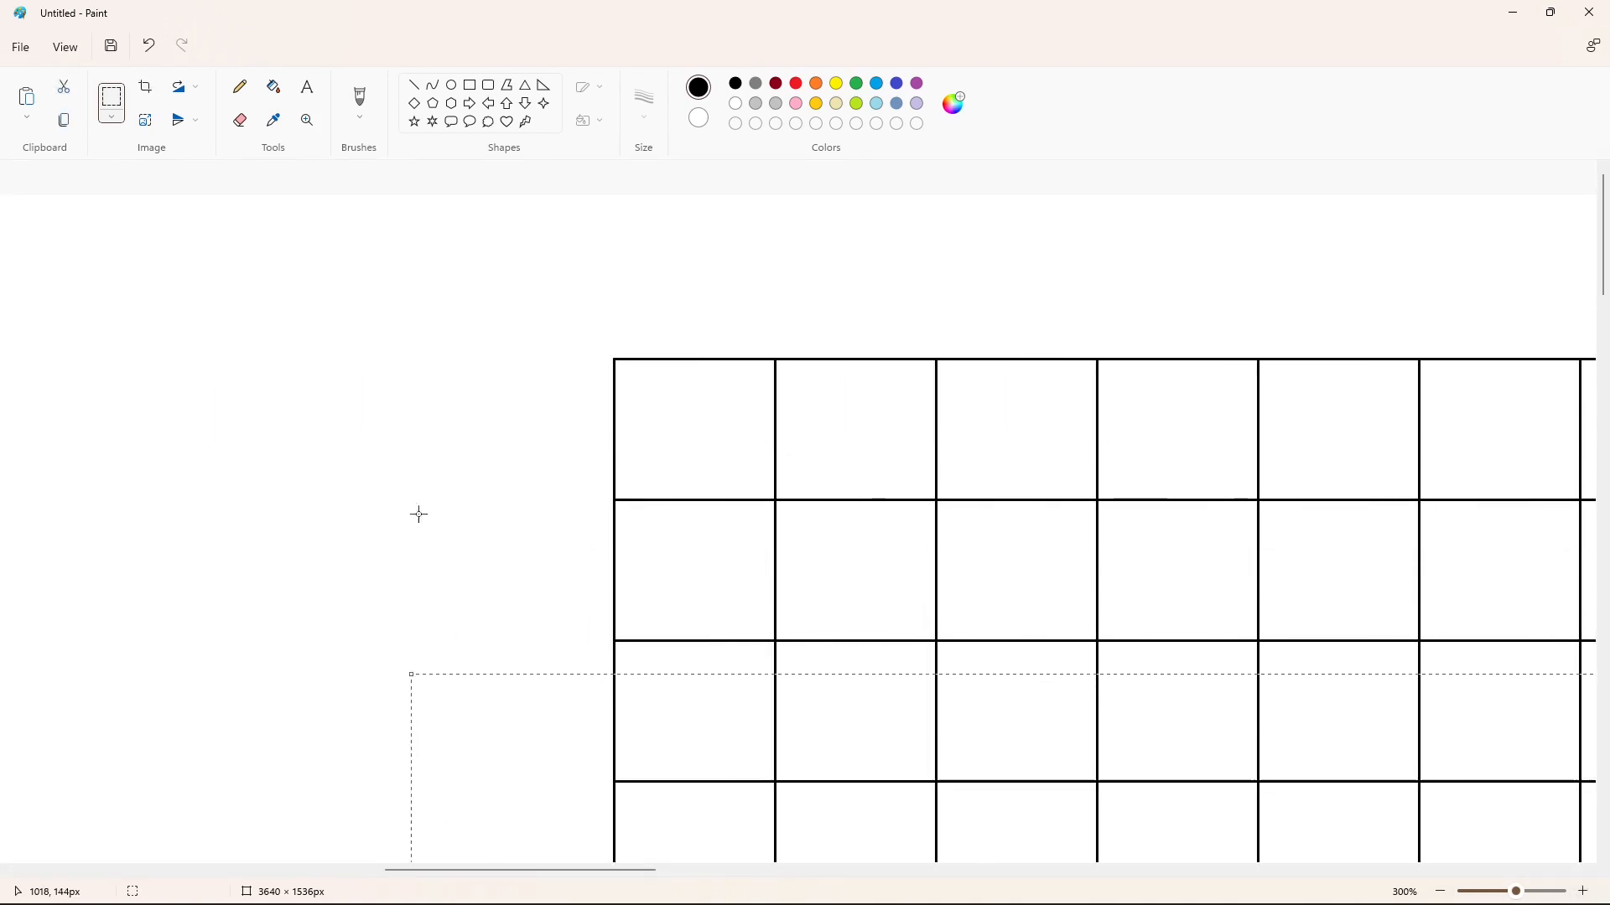
left_click(416, 514)
Copy the six-row grid and align the duplicate flush beneath it to form a twelve-row grid.
scroll(902, 722, "down", 1)
double_click(1444, 891)
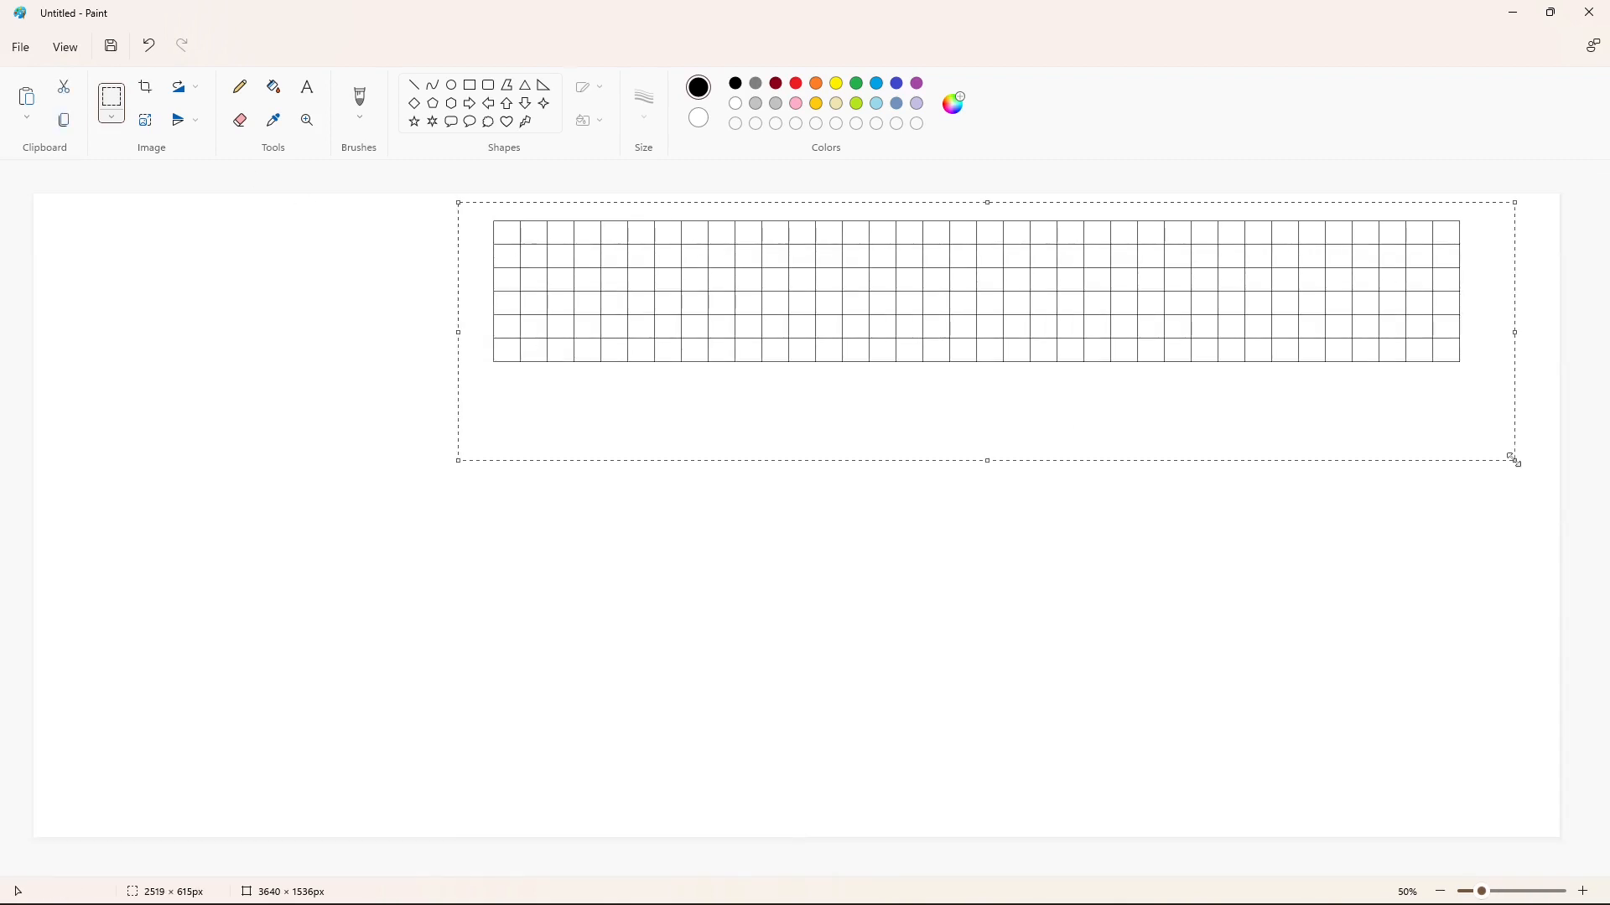
triple_click(1582, 893)
left_click_drag(280, 873, 702, 874)
scroll(719, 776, "down", 6)
key("ctrl+v")
left_click_drag(389, 394, 493, 539)
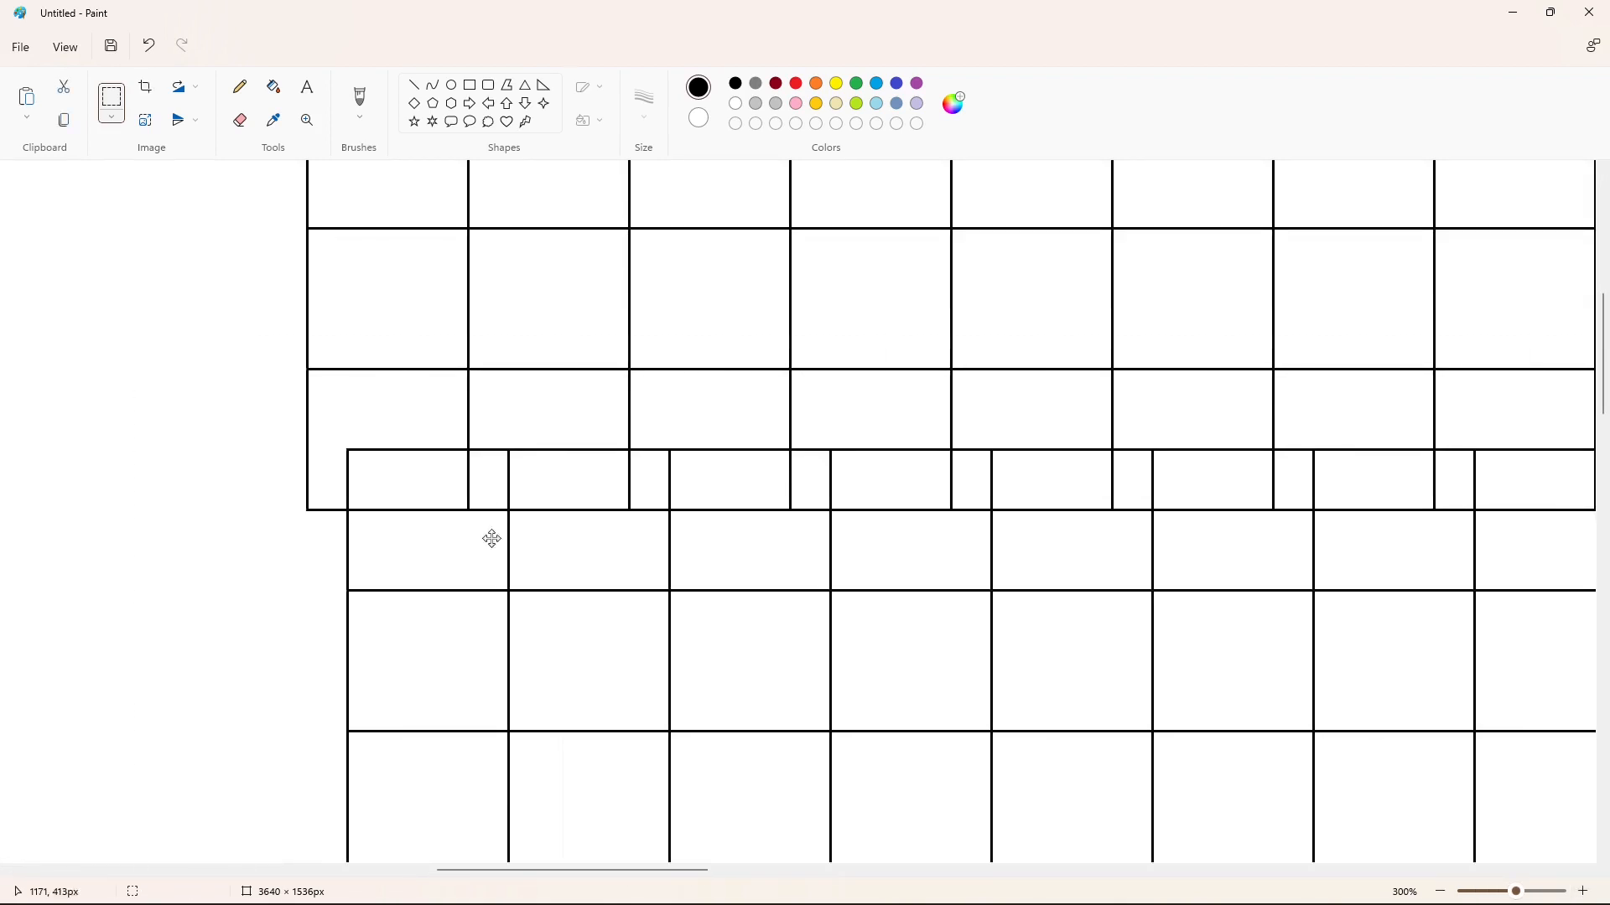
key("Left")
key("Left")
key("Left")
key("Left")
key("Left")
key("Left")
key("Left")
key("Left")
key("Left")
key("Left")
key("Left")
key("Left")
key("Left")
key("Left")
key("Left")
key("Left")
key("Left")
key("Right")
key("Down")
key("Down")
key("Down")
key("Down")
key("Down")
key("Down")
key("Down")
key("Down")
key("Down")
key("Down")
key("Down")
key("Down")
key("Down")
key("Down")
key("Down")
key("Down")
key("Down")
key("Down")
key("Down")
key("Down")
key("Up")
left_click(66, 480)
Paste the six-row block again and align it flush under the twelve rows, extending the grid to 18 rows.
scroll(456, 668, "down", 9)
key("ctrl+v")
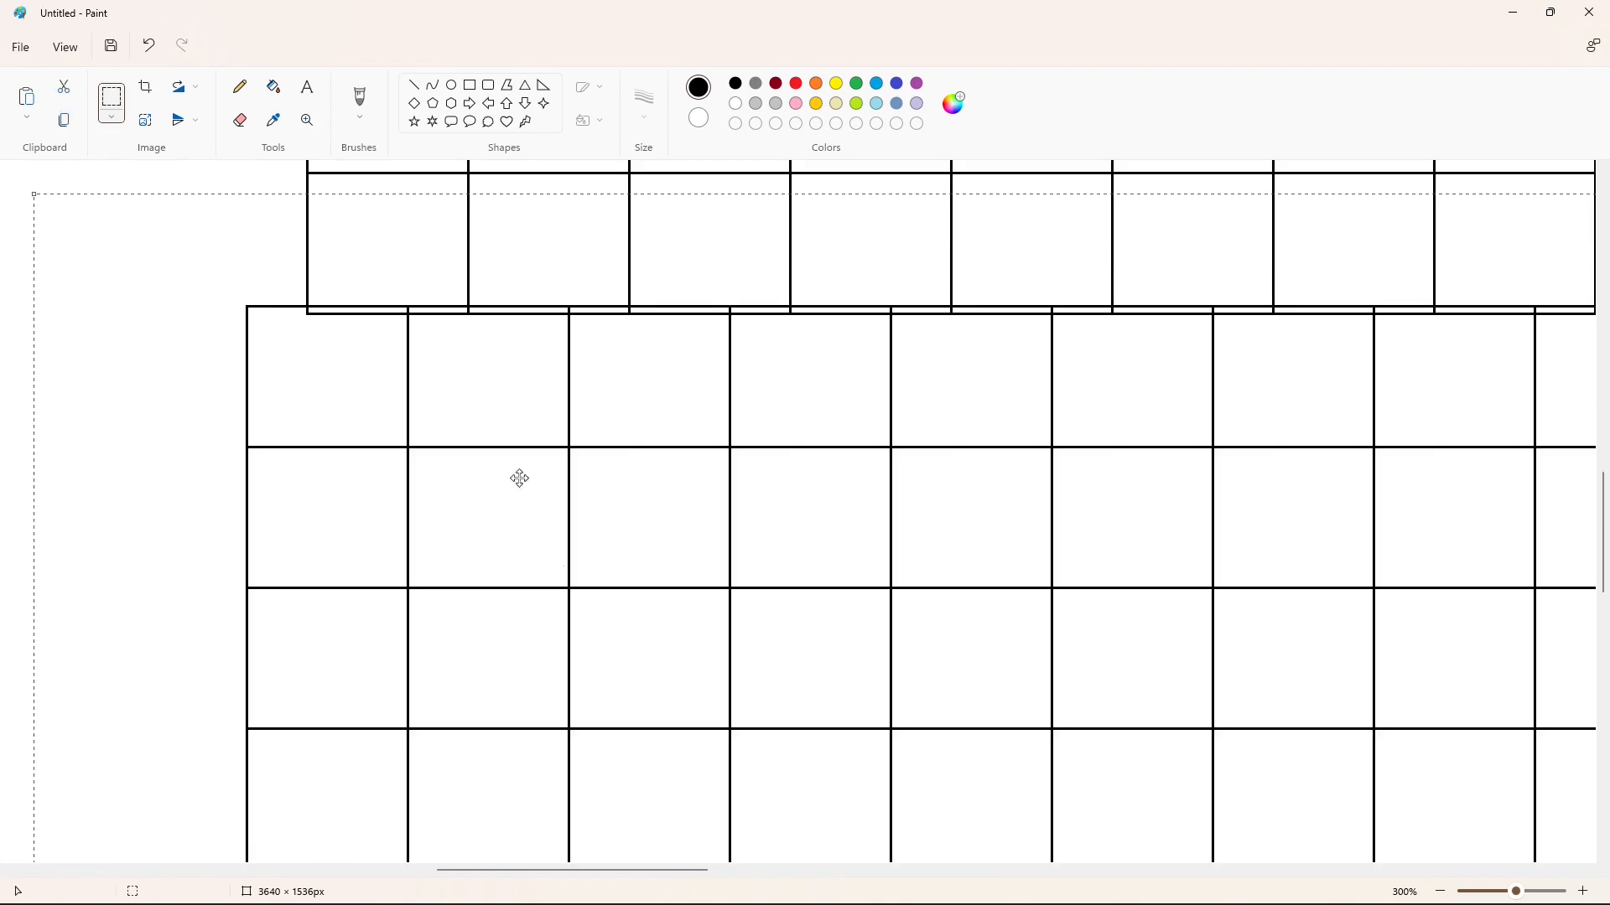
key("Right")
key("Right")
key("Right")
key("Right")
key("Right")
key("Right")
key("Right")
key("Right")
key("Right")
key("Right")
key("Right")
key("Right")
key("Right")
key("Right")
key("Right")
key("Right")
key("Right")
key("Right")
key("Right")
key("Right")
key("Down")
key("Down")
key("Down")
key("Down")
key("Up")
left_click(69, 459)
Paste the six-row block once more and align it with the grid's lower edge, extending the grid to 24 rows.
scroll(658, 677, "down", 5)
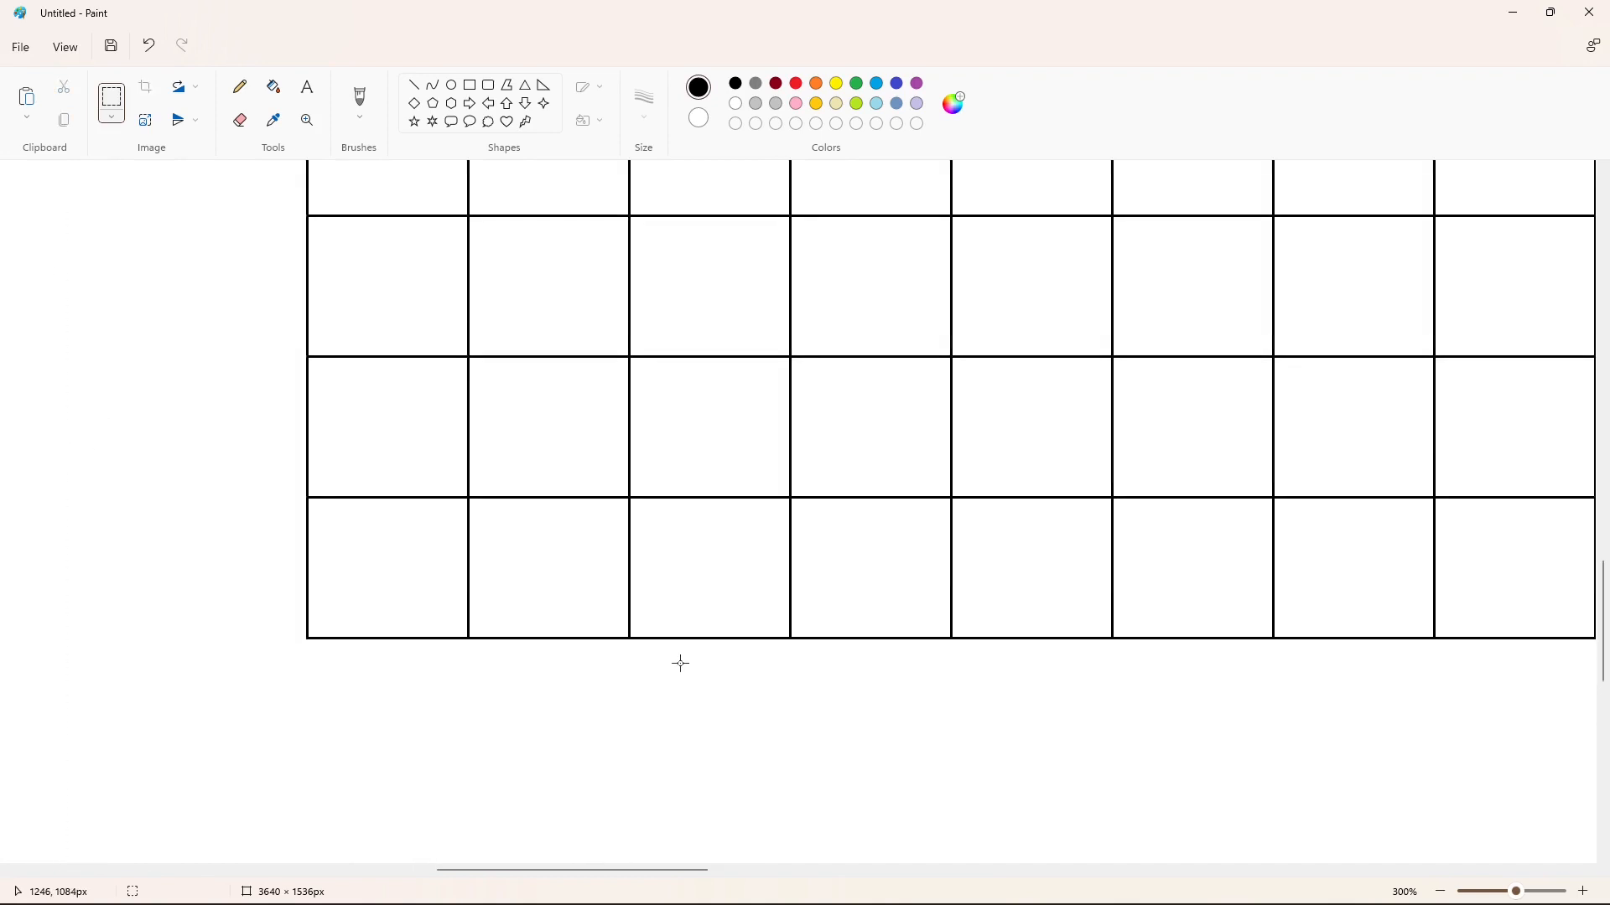
key("ctrl+v")
left_click_drag(333, 339, 410, 650)
key("Left")
key("Left")
key("Left")
key("Left")
key("Left")
key("Left")
key("Down")
key("Down")
key("Down")
key("Down")
key("Down")
key("Down")
key("Down")
key("Down")
left_click(238, 364)
Set up the Fill tool with purple for recolouring the finished grid's lines.
scroll(283, 565, "down", 9)
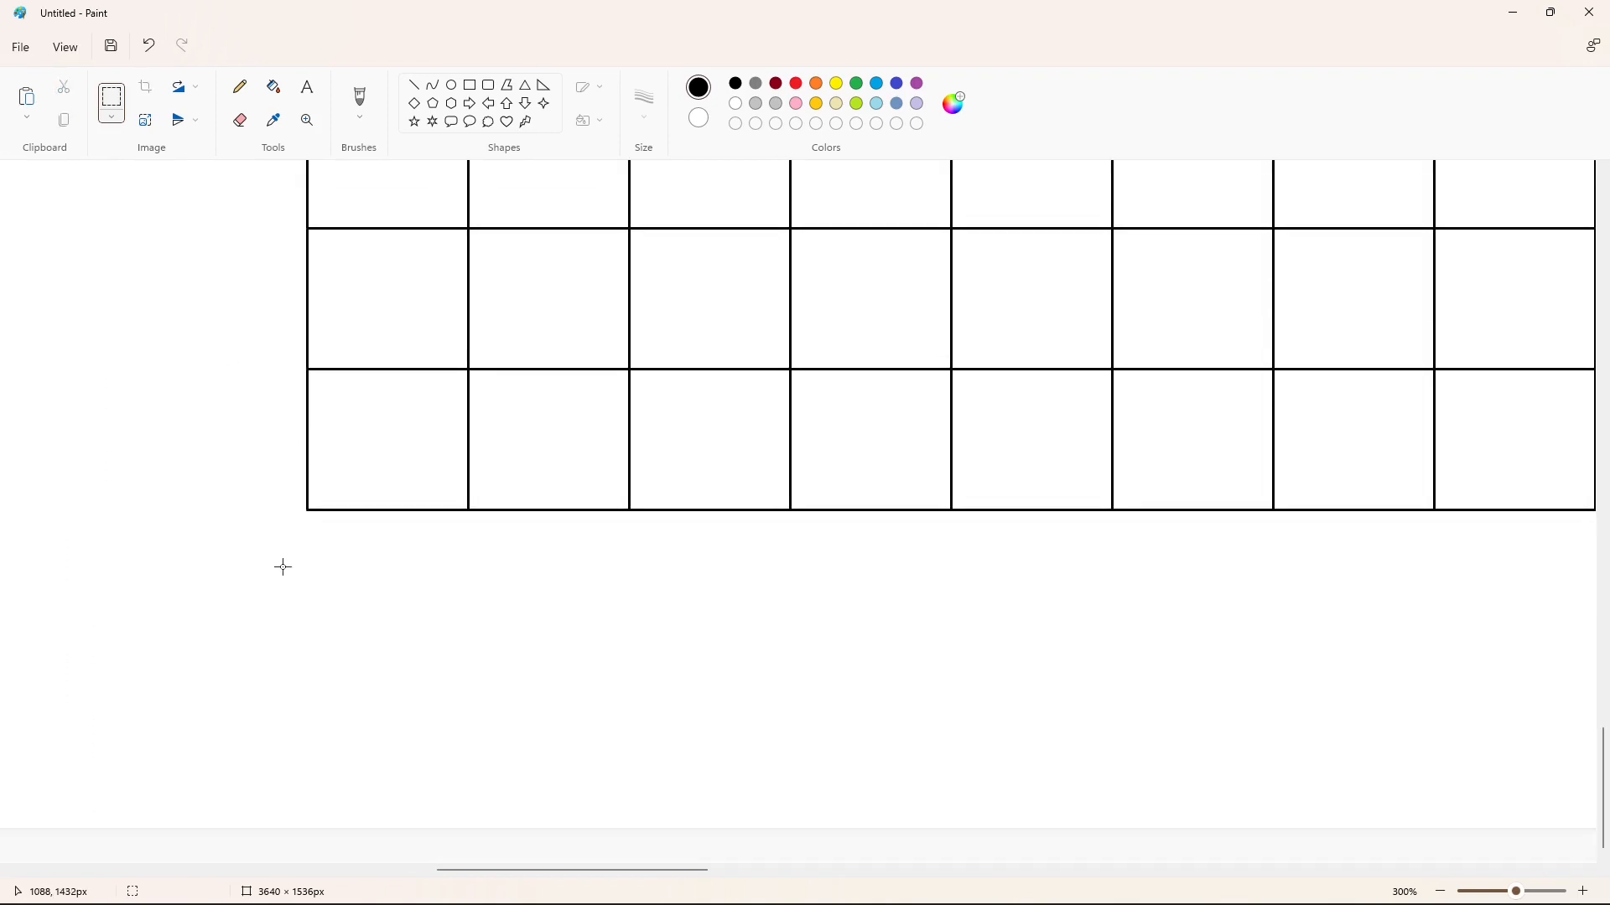
double_click(1437, 893)
left_click(1439, 895)
left_click(1582, 892)
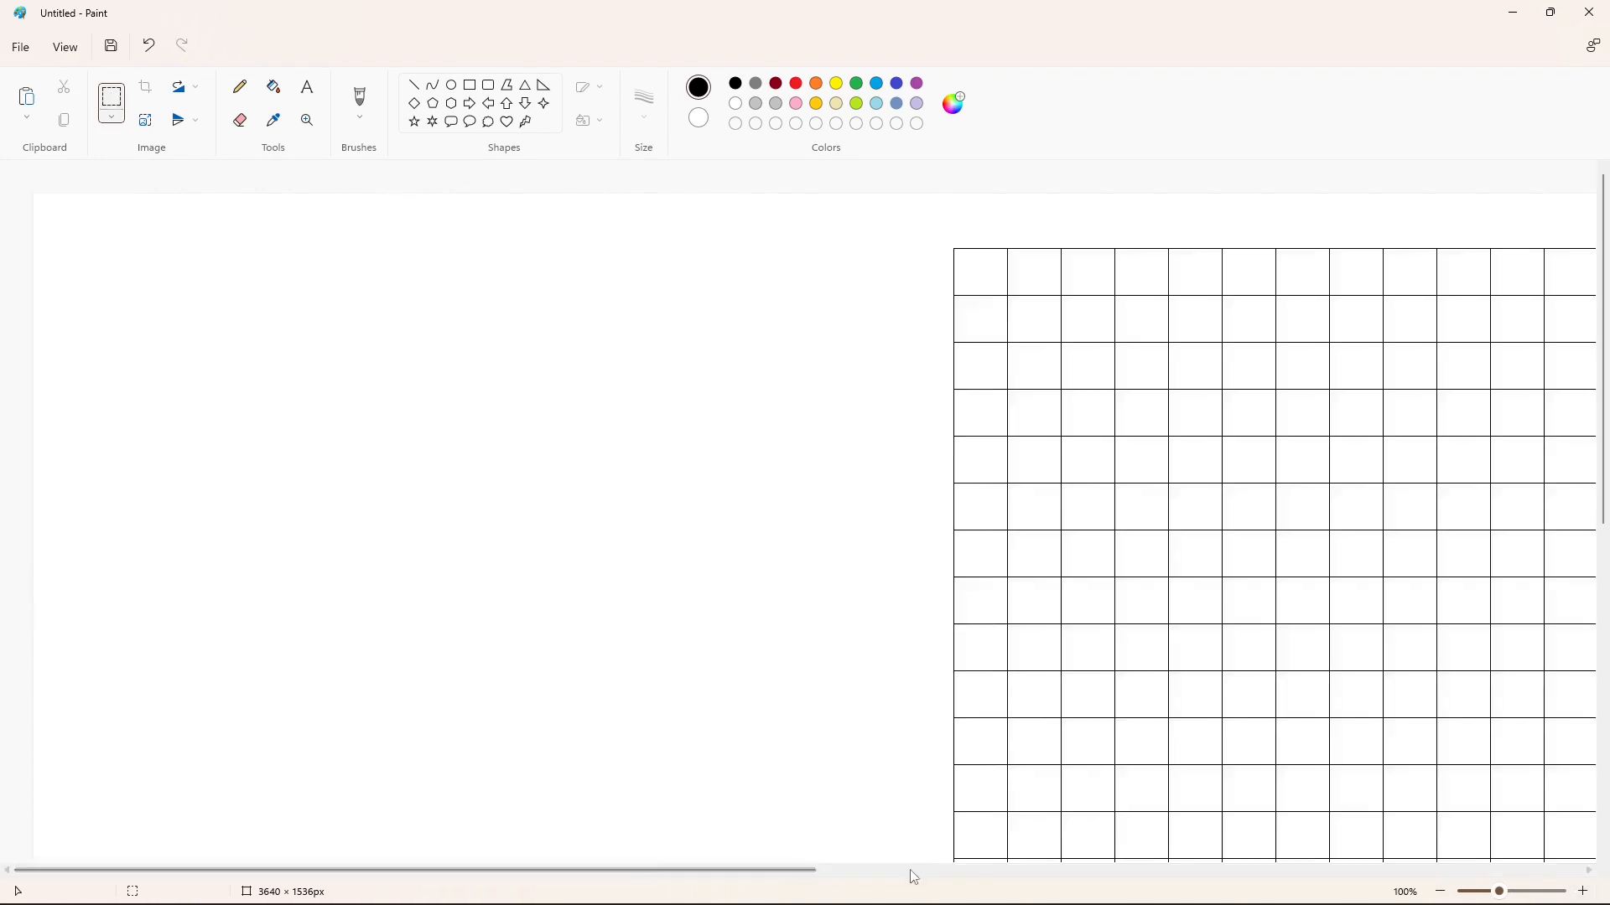
left_click_drag(635, 872, 1173, 873)
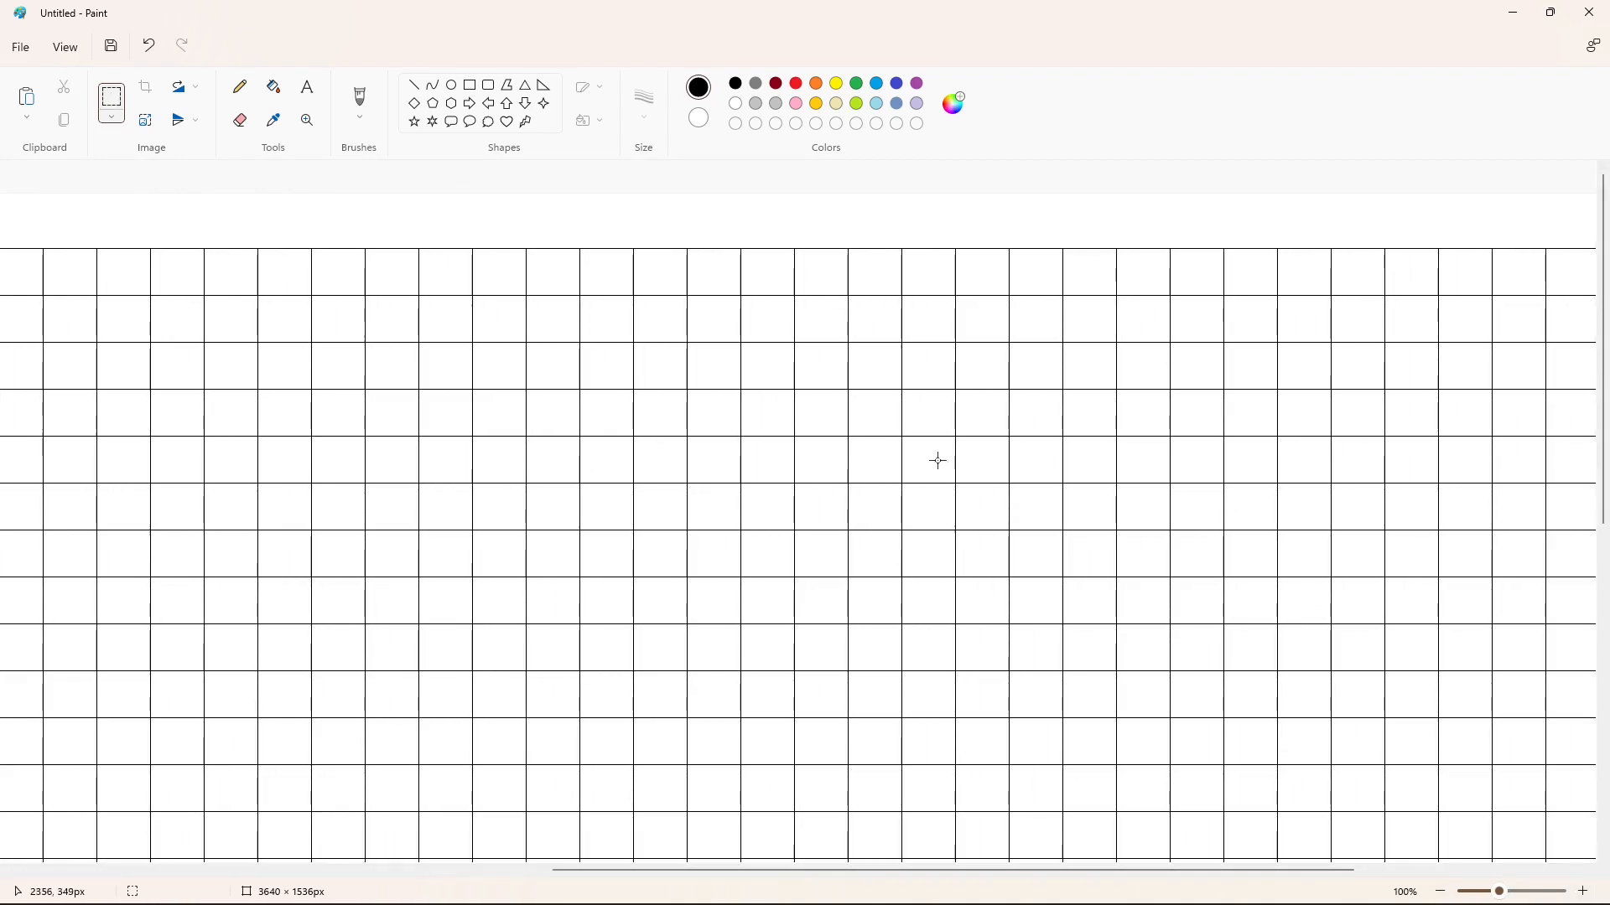
left_click(918, 83)
left_click(1582, 892)
left_click(1582, 891)
left_click(714, 410)
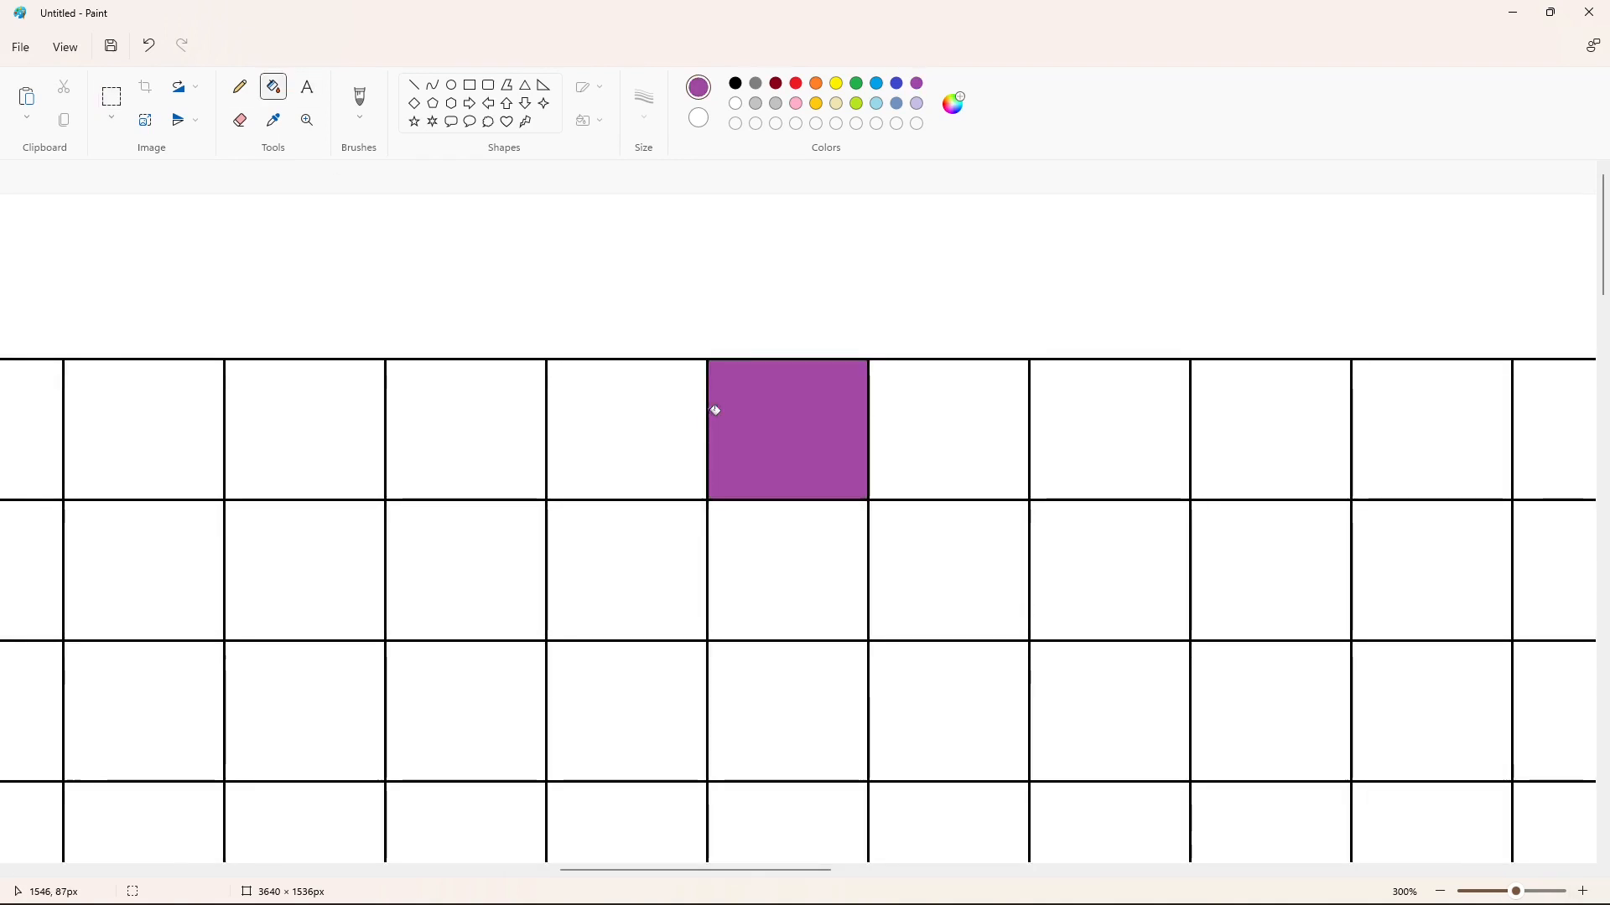
key("ctrl+z")
left_click(713, 416)
key("ctrl+z")
left_click(714, 418)
key("ctrl+z")
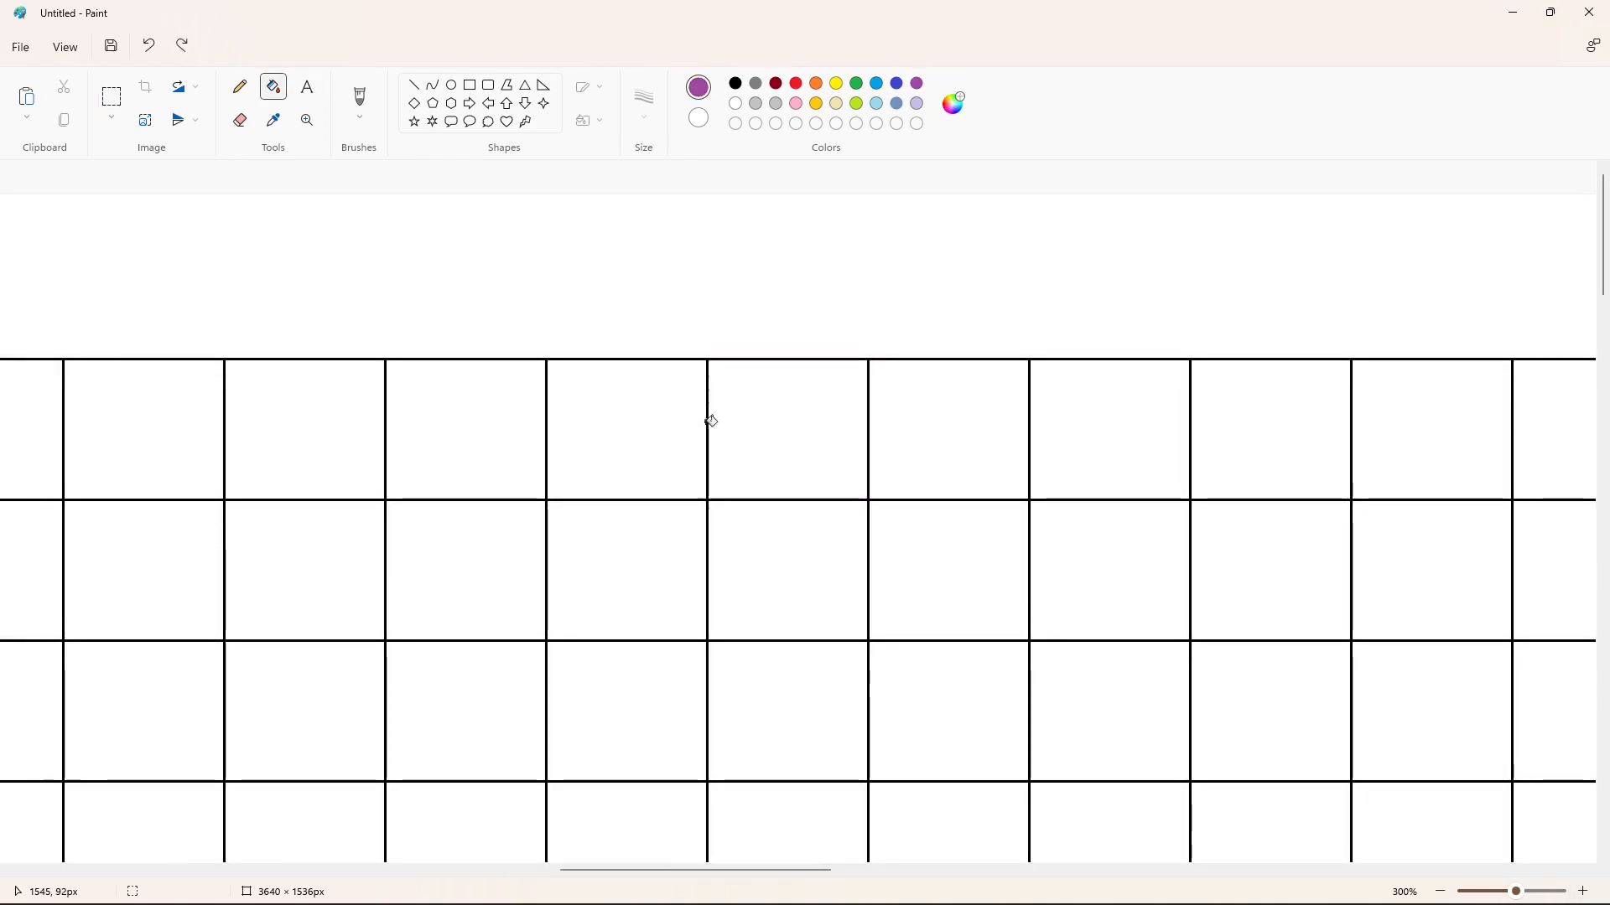
Fill the connected black grid lines with purple.
left_click(709, 419)
left_click(1441, 891)
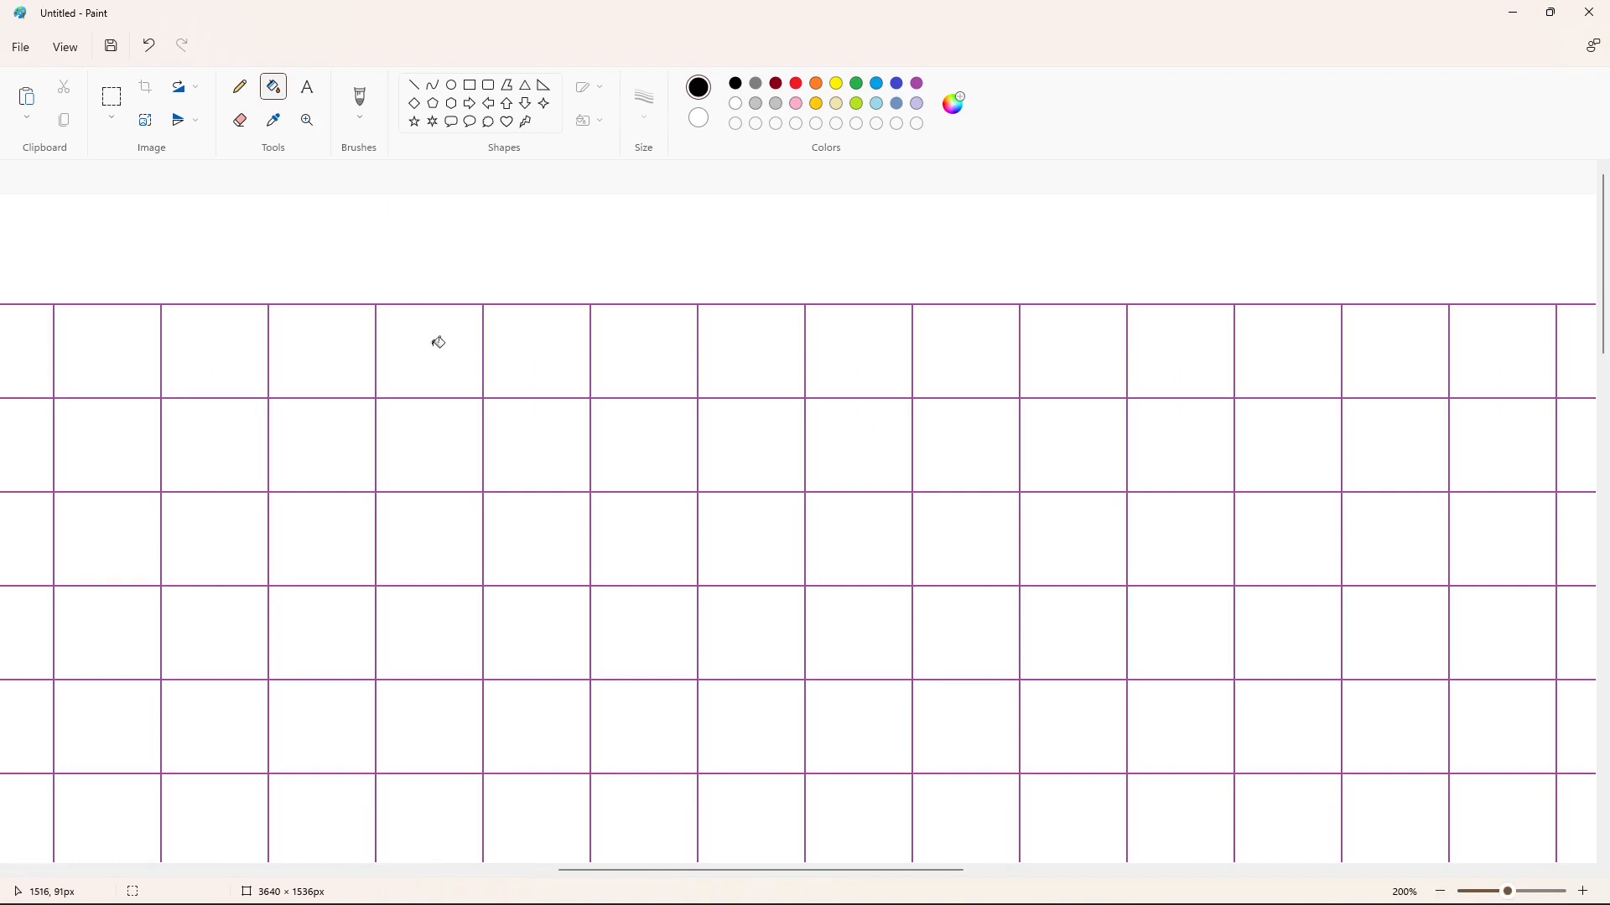
scroll(438, 343, "left", 2)
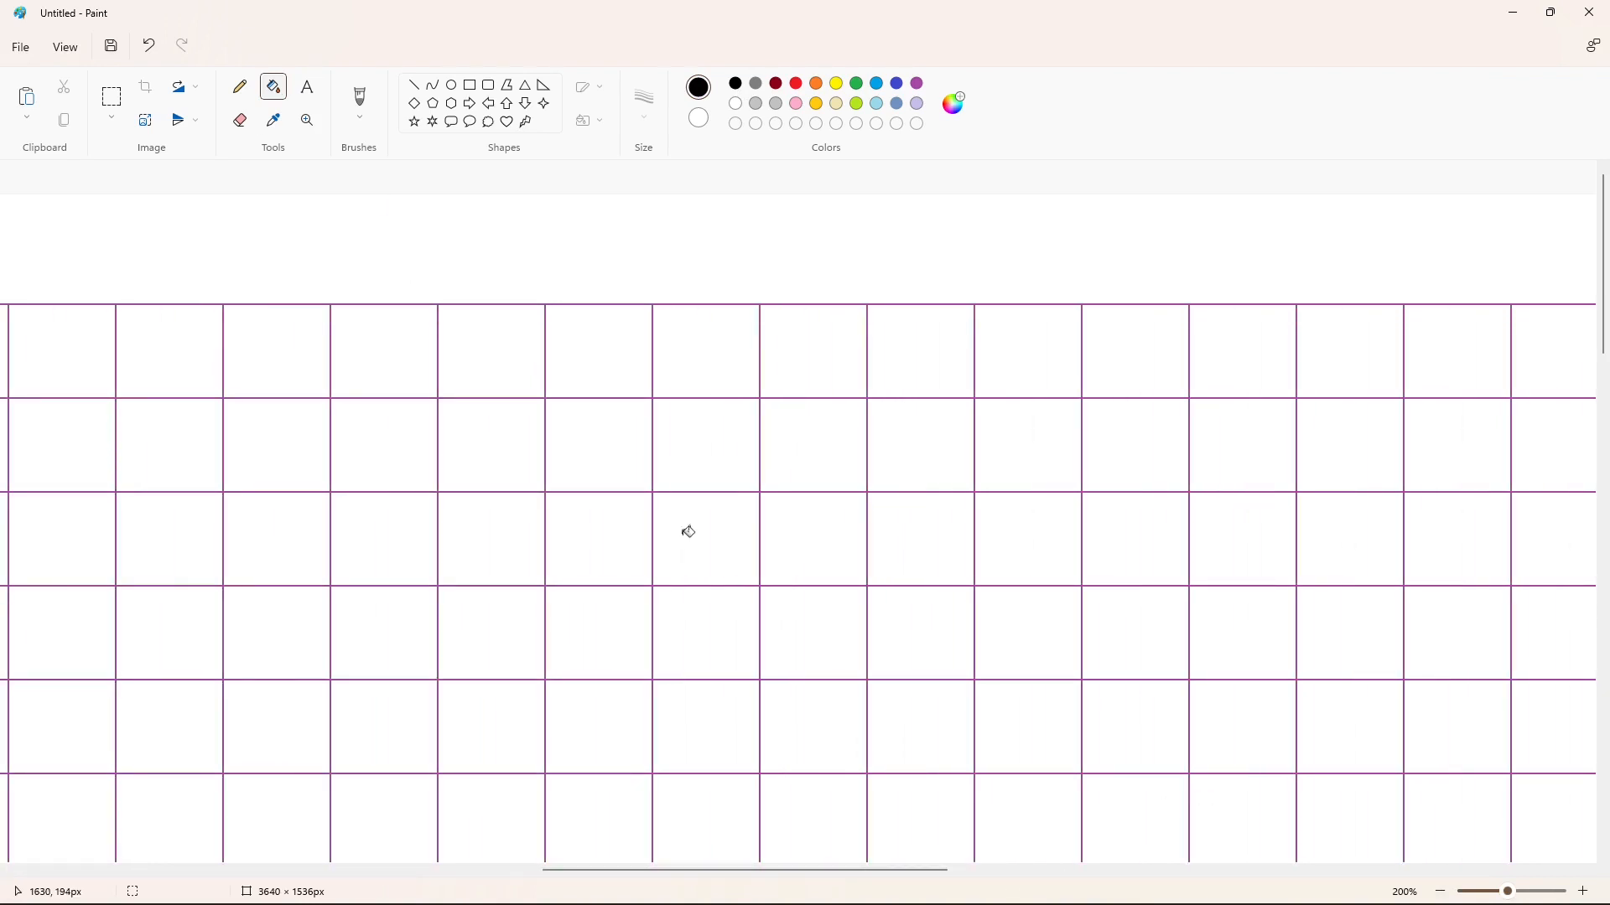
Fill seven adjacent cells black in the fourth row, columns 8 to 14, plus three cells stepping down to their left.
scroll(614, 627, "down", 2)
left_click(605, 457)
left_click(706, 456)
left_click(810, 458)
left_click(916, 460)
left_click(1024, 459)
left_click(1139, 458)
left_click(1236, 466)
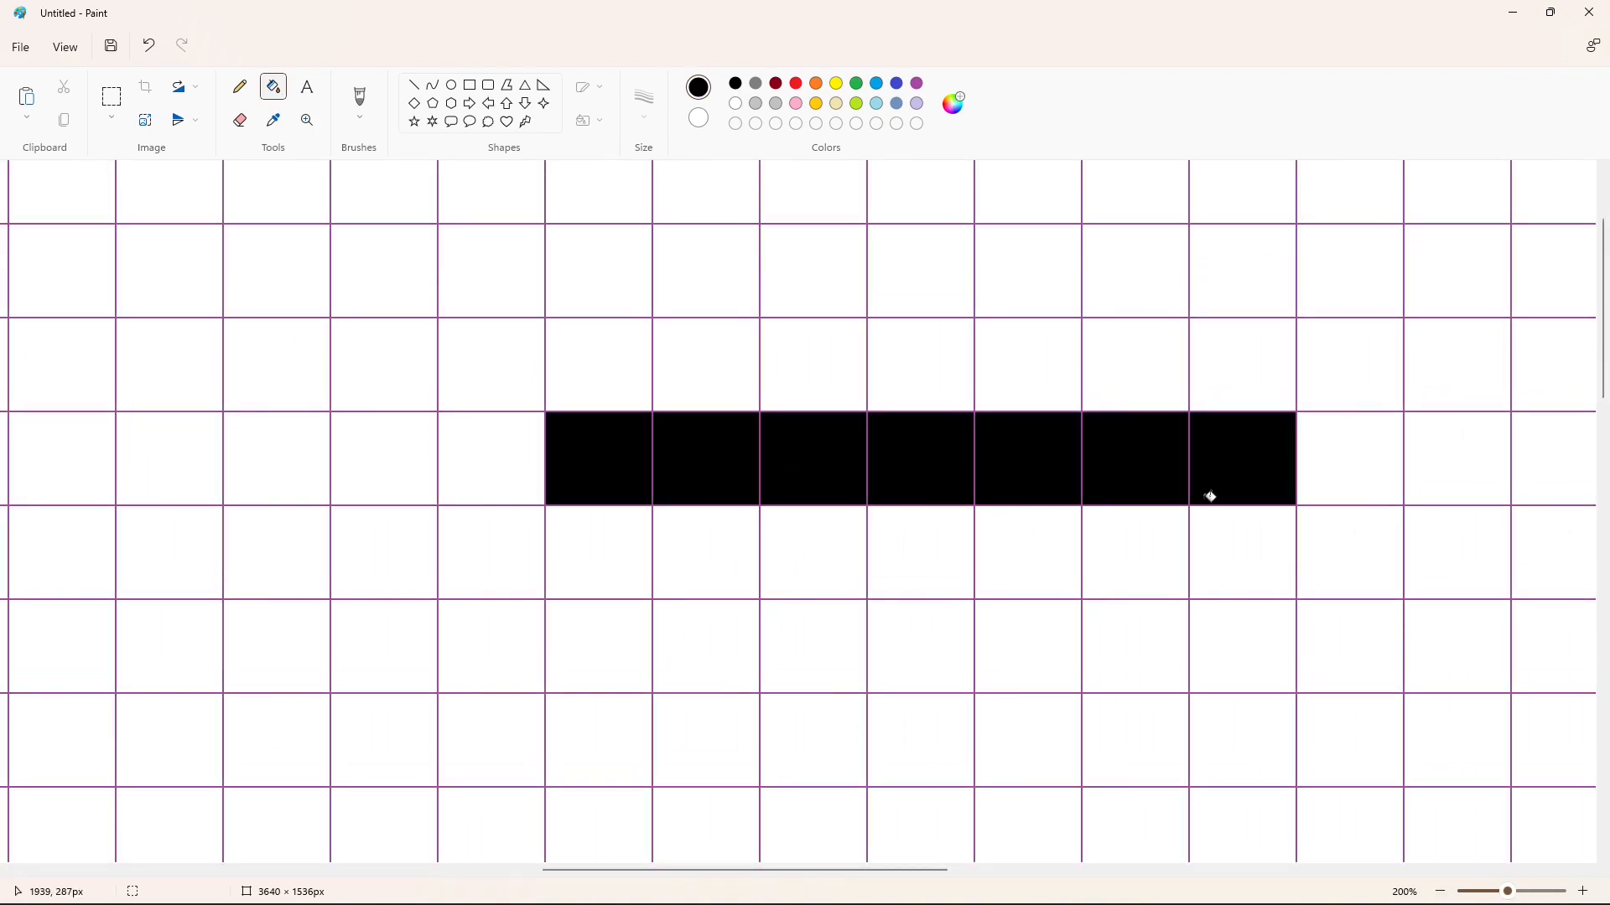
left_click(384, 553)
left_click(384, 646)
left_click(1441, 891)
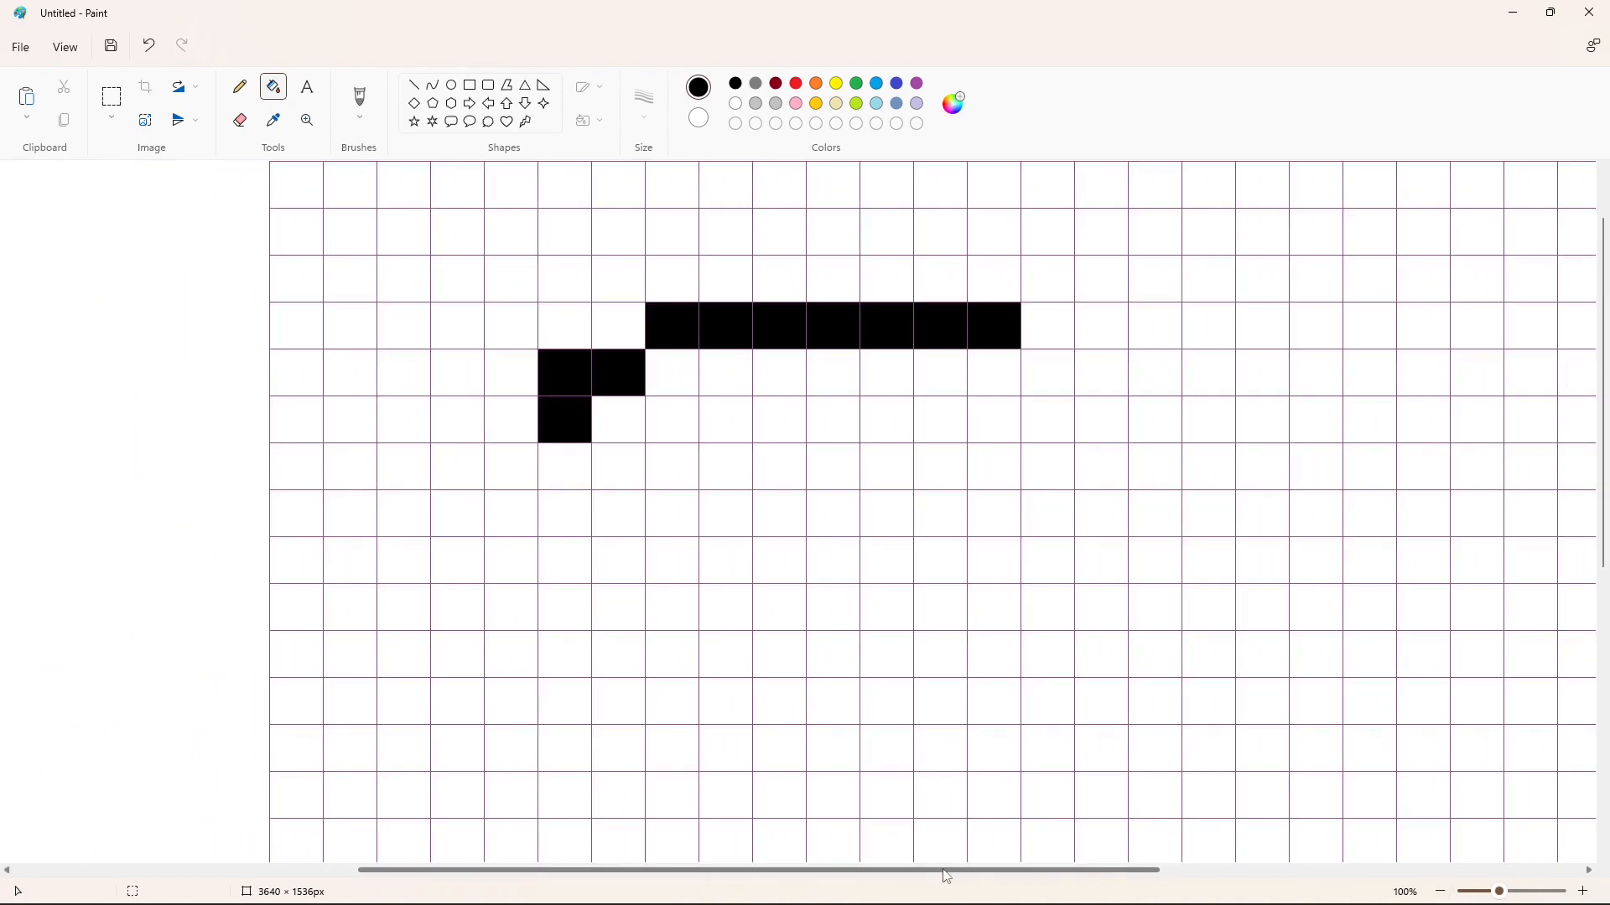
Undo the latest black fills and refill the remaining black cells of the fourth row with white.
key("ctrl+z")
key("ctrl+z")
key("ctrl+z")
key("ctrl+z")
key("ctrl+z")
key("ctrl+z")
key("z")
left_click(274, 87)
left_click(735, 103)
left_click(672, 321)
left_click(725, 325)
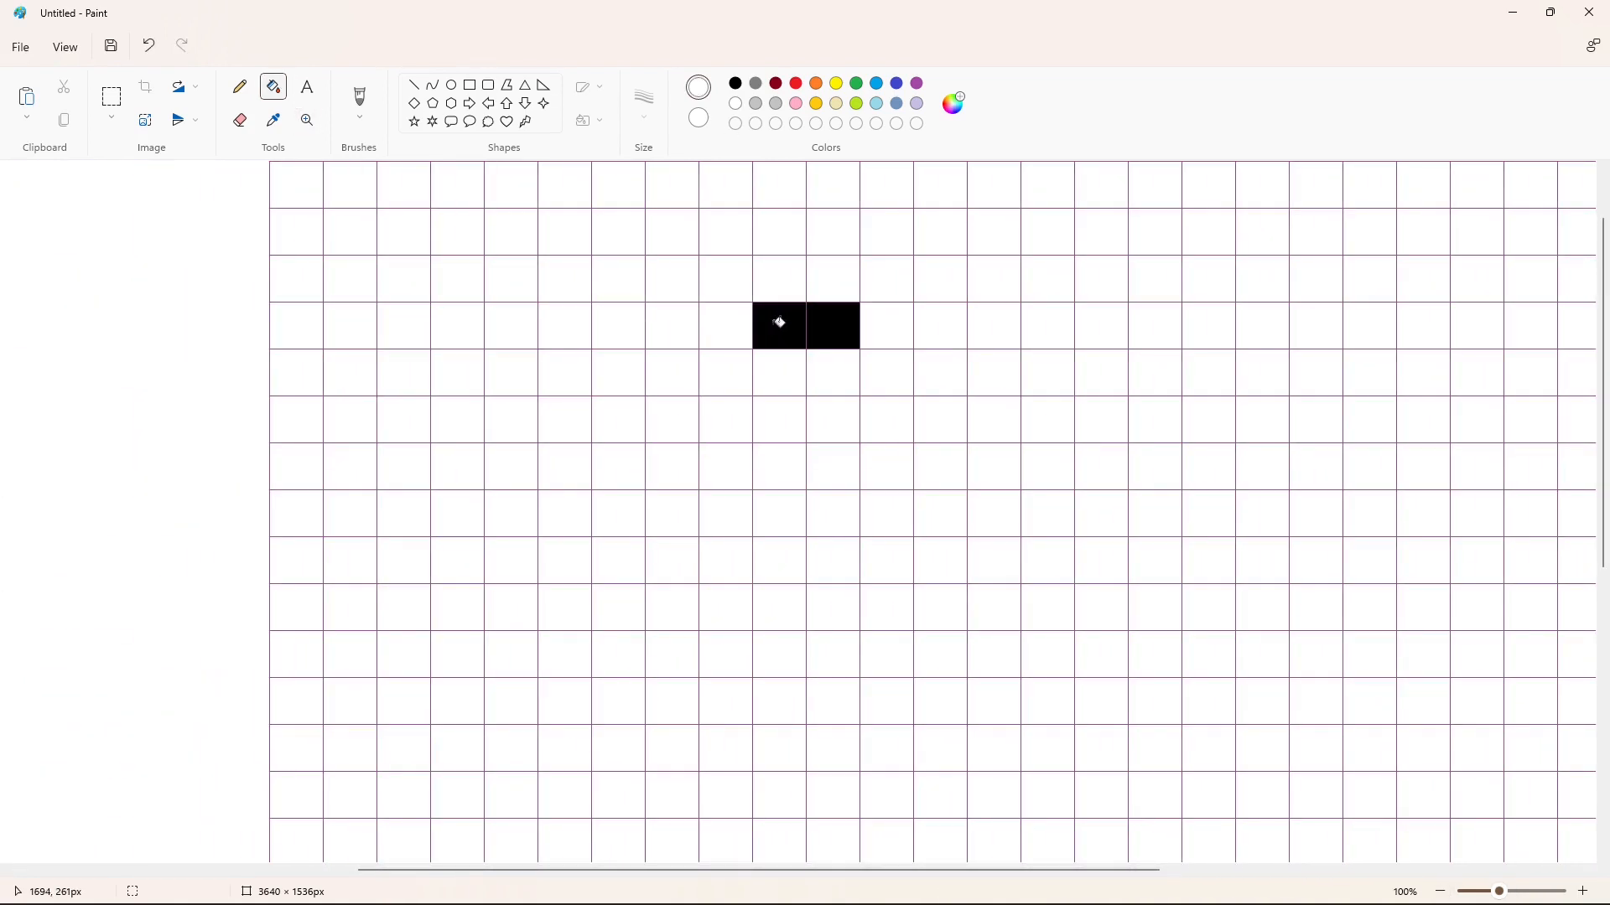
left_click(779, 323)
Fill seven adjacent cells black in the grid's fifth row, columns 18 to 24.
left_click(735, 83)
scroll(788, 828, "right", 10)
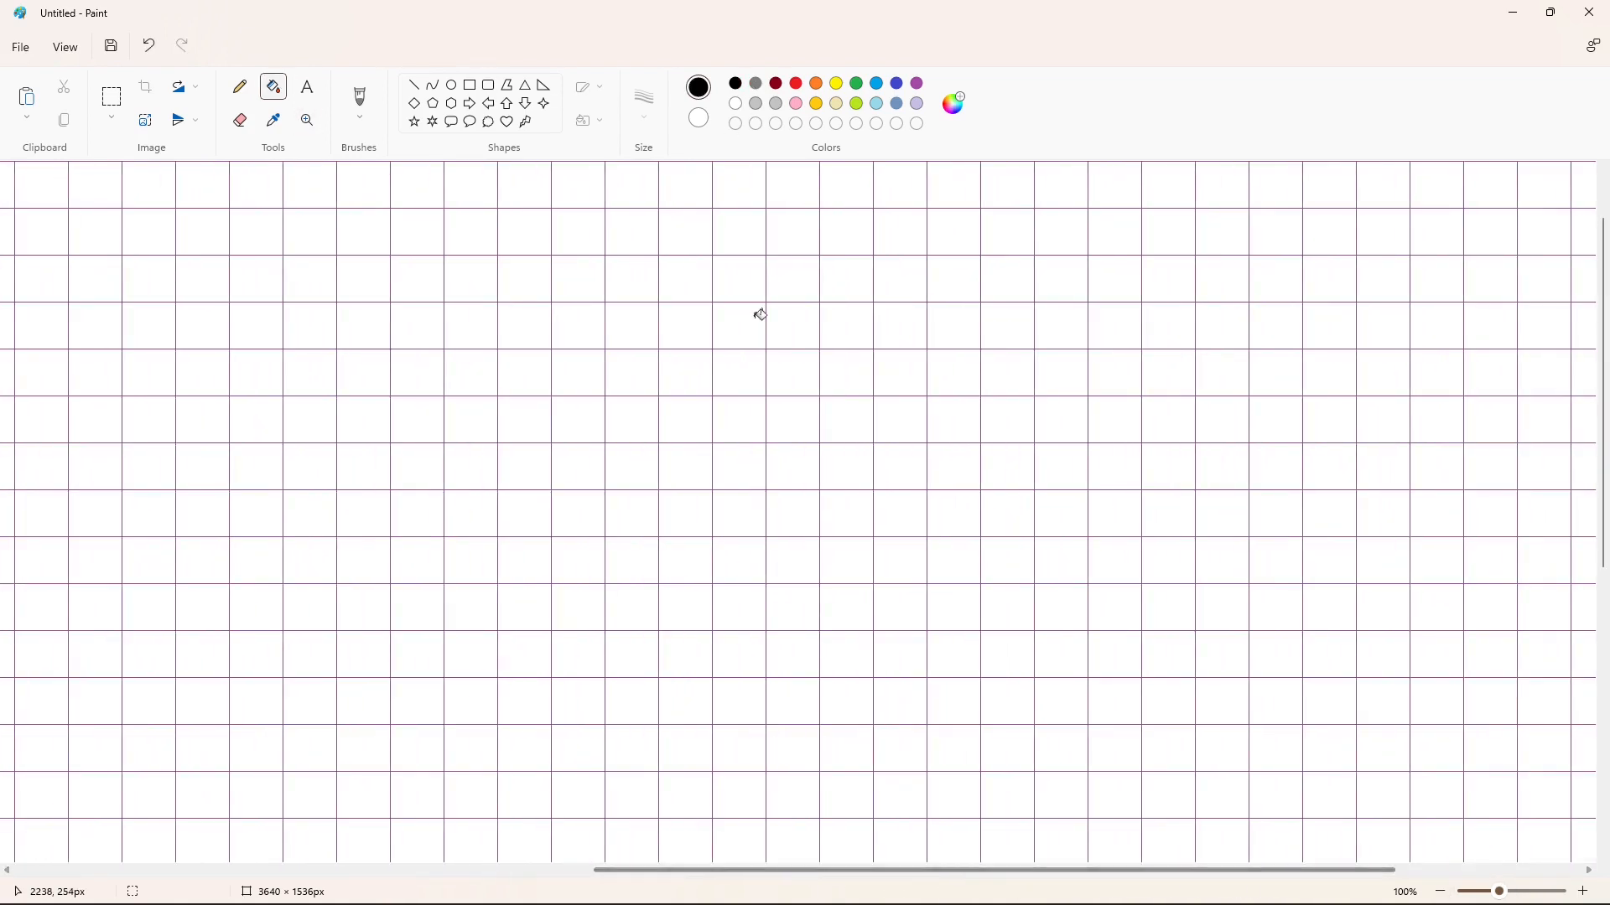
left_click(743, 371)
left_click(792, 372)
left_click(846, 371)
left_click(899, 371)
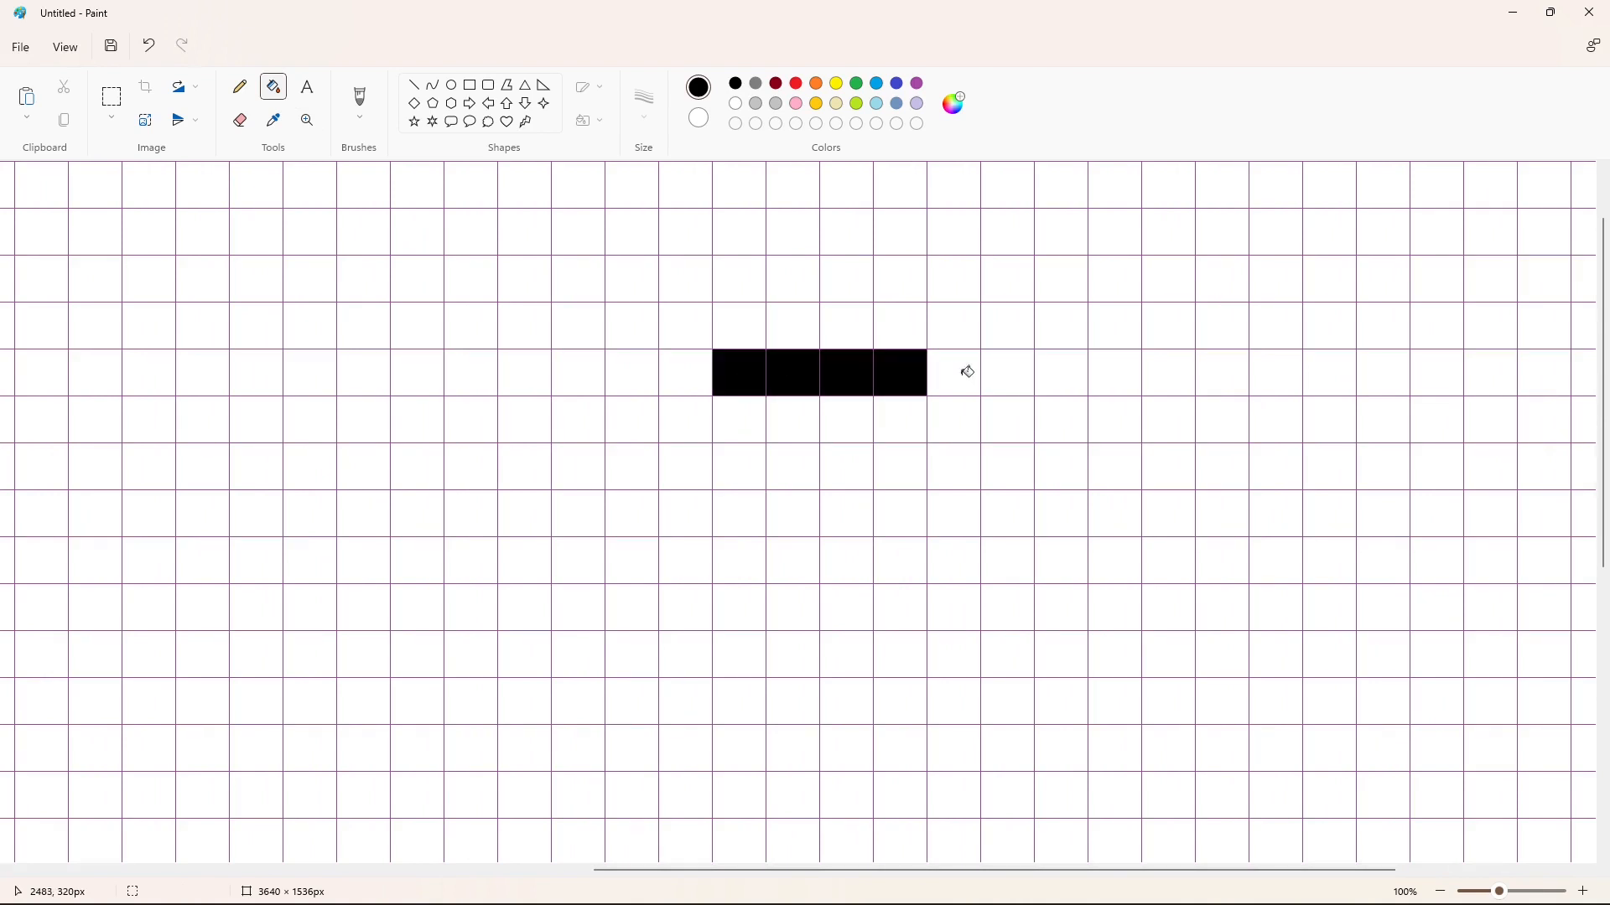
left_click(963, 371)
left_click(1007, 371)
left_click(1053, 372)
Fill cells black stepping down-left from the bar to row 8, and a three-cell diagonal rising up-left to row 3.
left_click(685, 417)
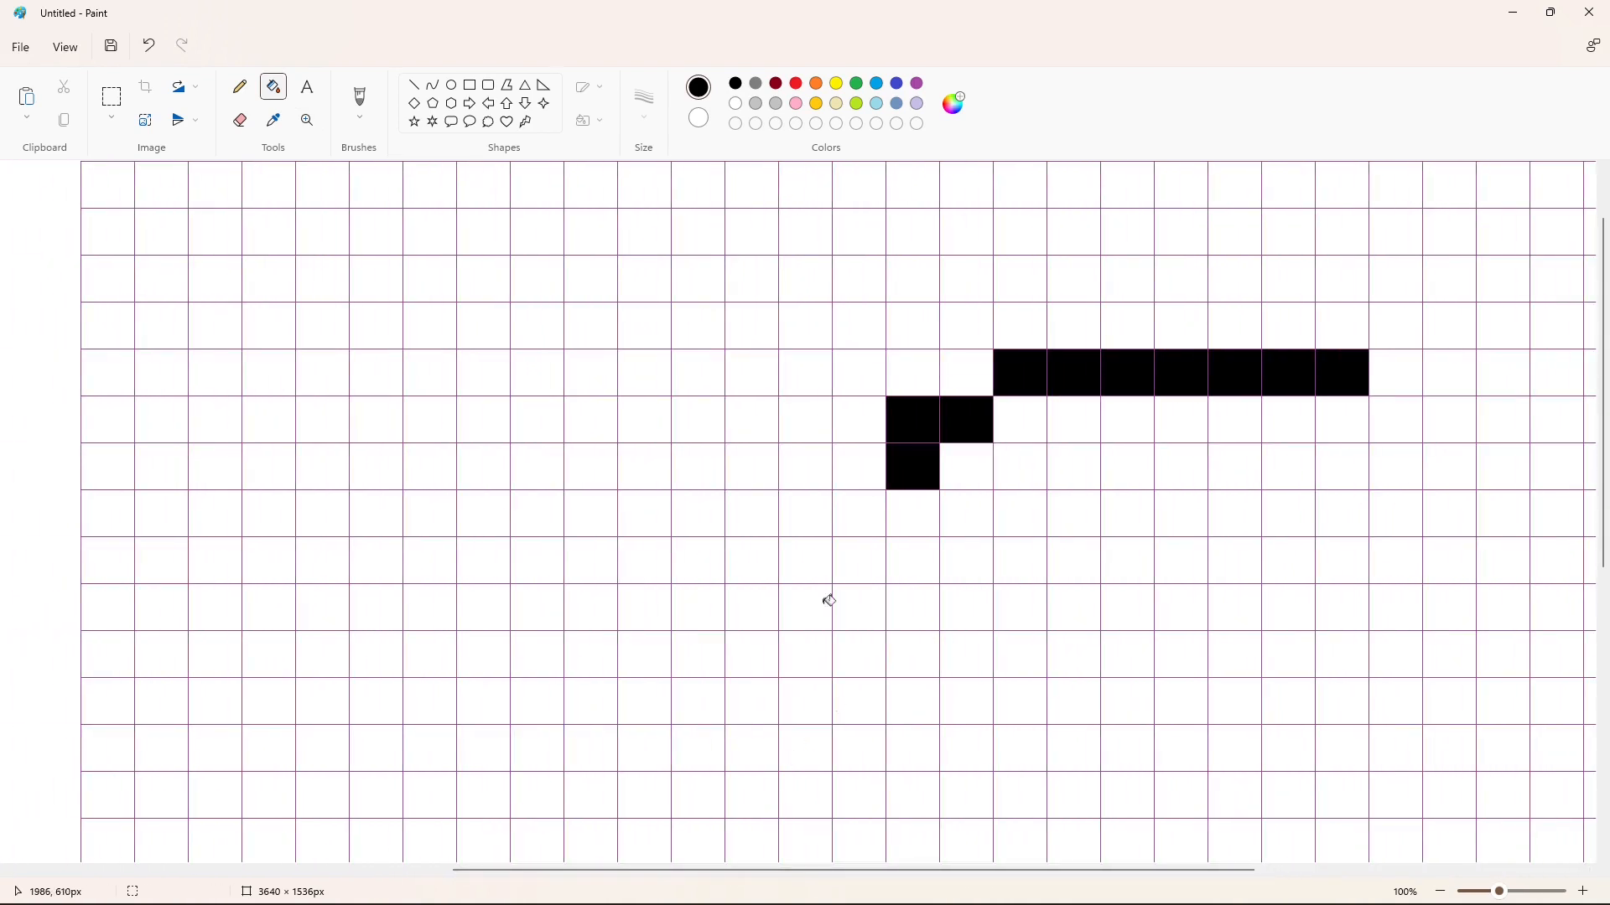
left_click(859, 514)
left_click(859, 373)
left_click(807, 333)
left_click(746, 279)
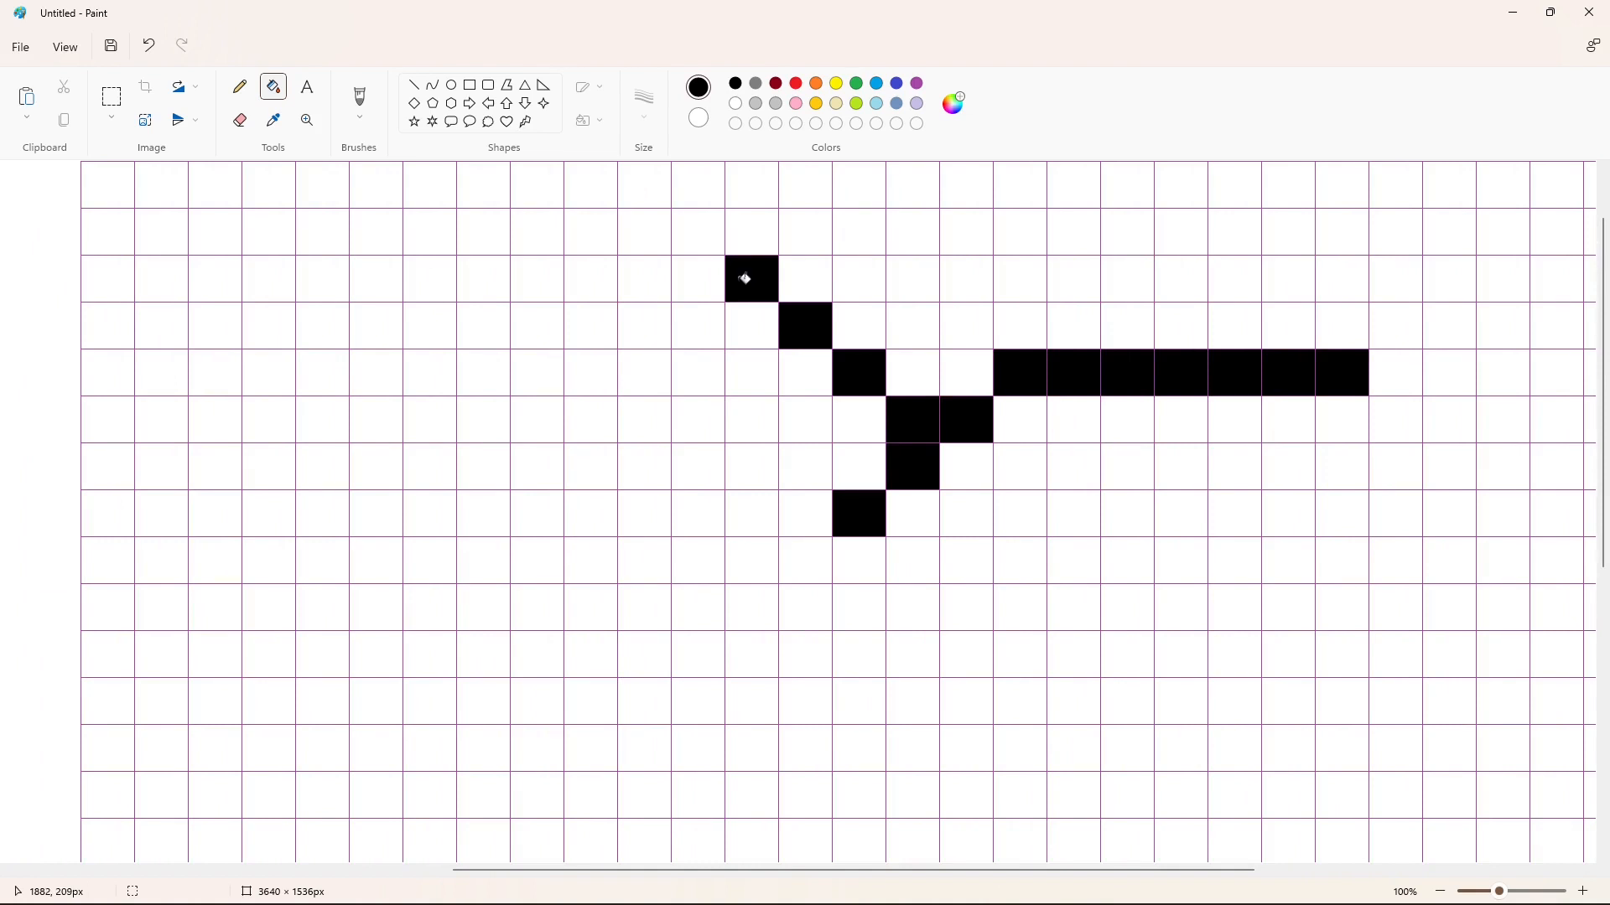
Fill column 12 black from row 3 to row 7, plus two cells stepping down-right to close the pointed ear-like outline.
left_click(698, 278)
left_click(697, 325)
left_click(698, 372)
left_click(698, 420)
left_click(697, 466)
left_click(752, 513)
left_click(806, 560)
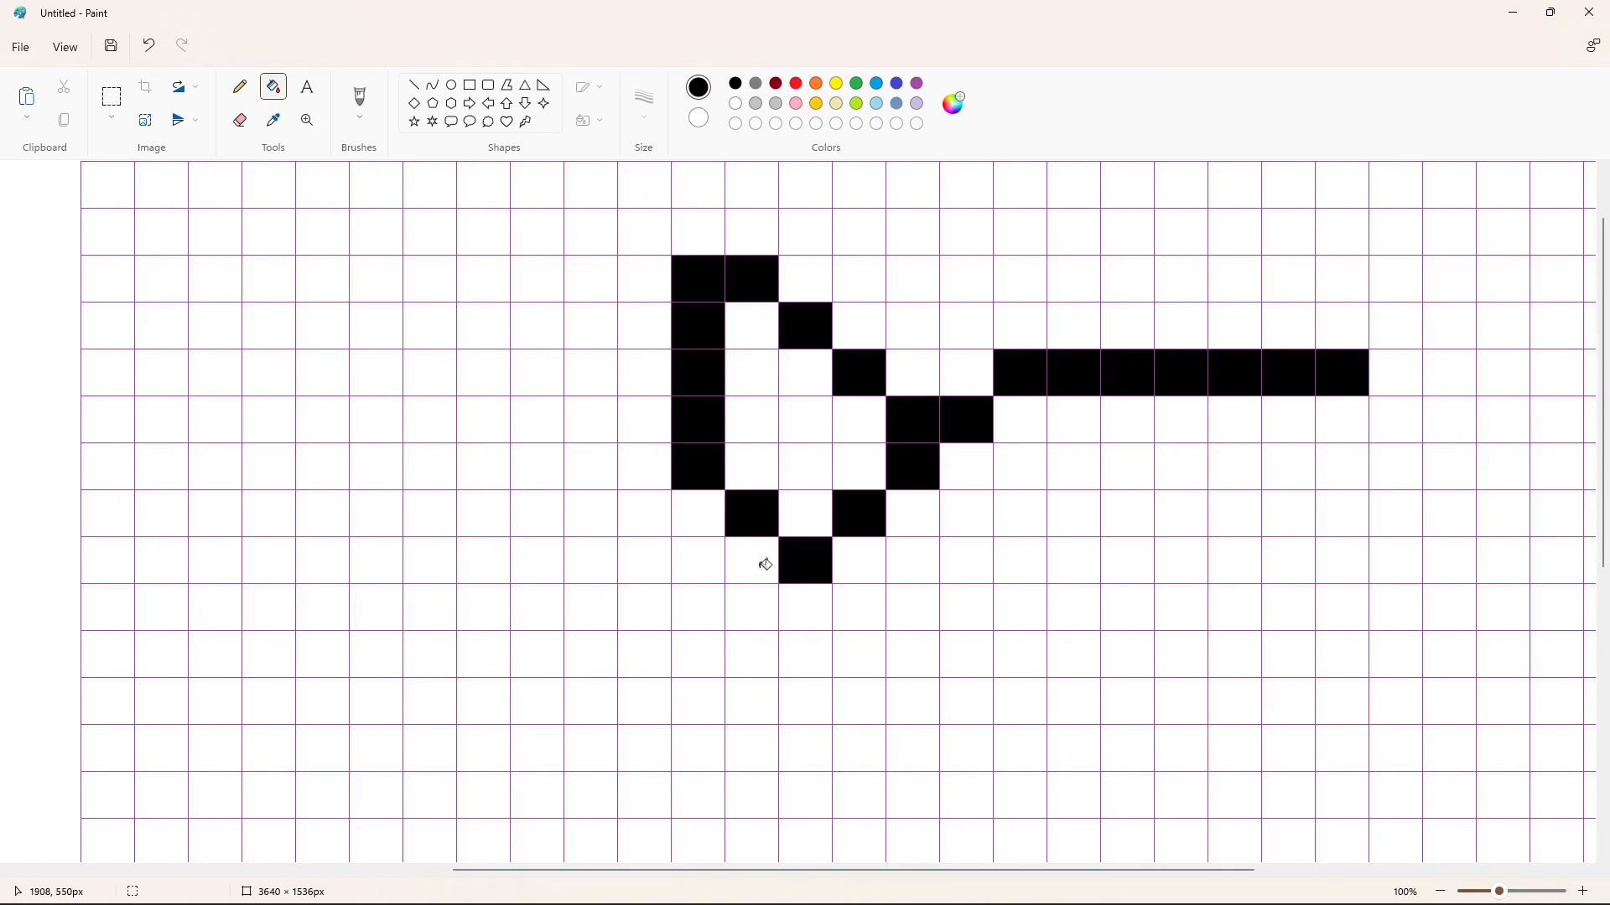
Extend the outline below the ear with black cells: column 13 row 9, column 14 rows 10 and 11, column 13 row 12, column 12 row 11.
left_click(752, 560)
left_click(802, 609)
left_click(805, 654)
scroll(821, 599, "down", 2)
left_click(755, 527)
left_click(719, 487)
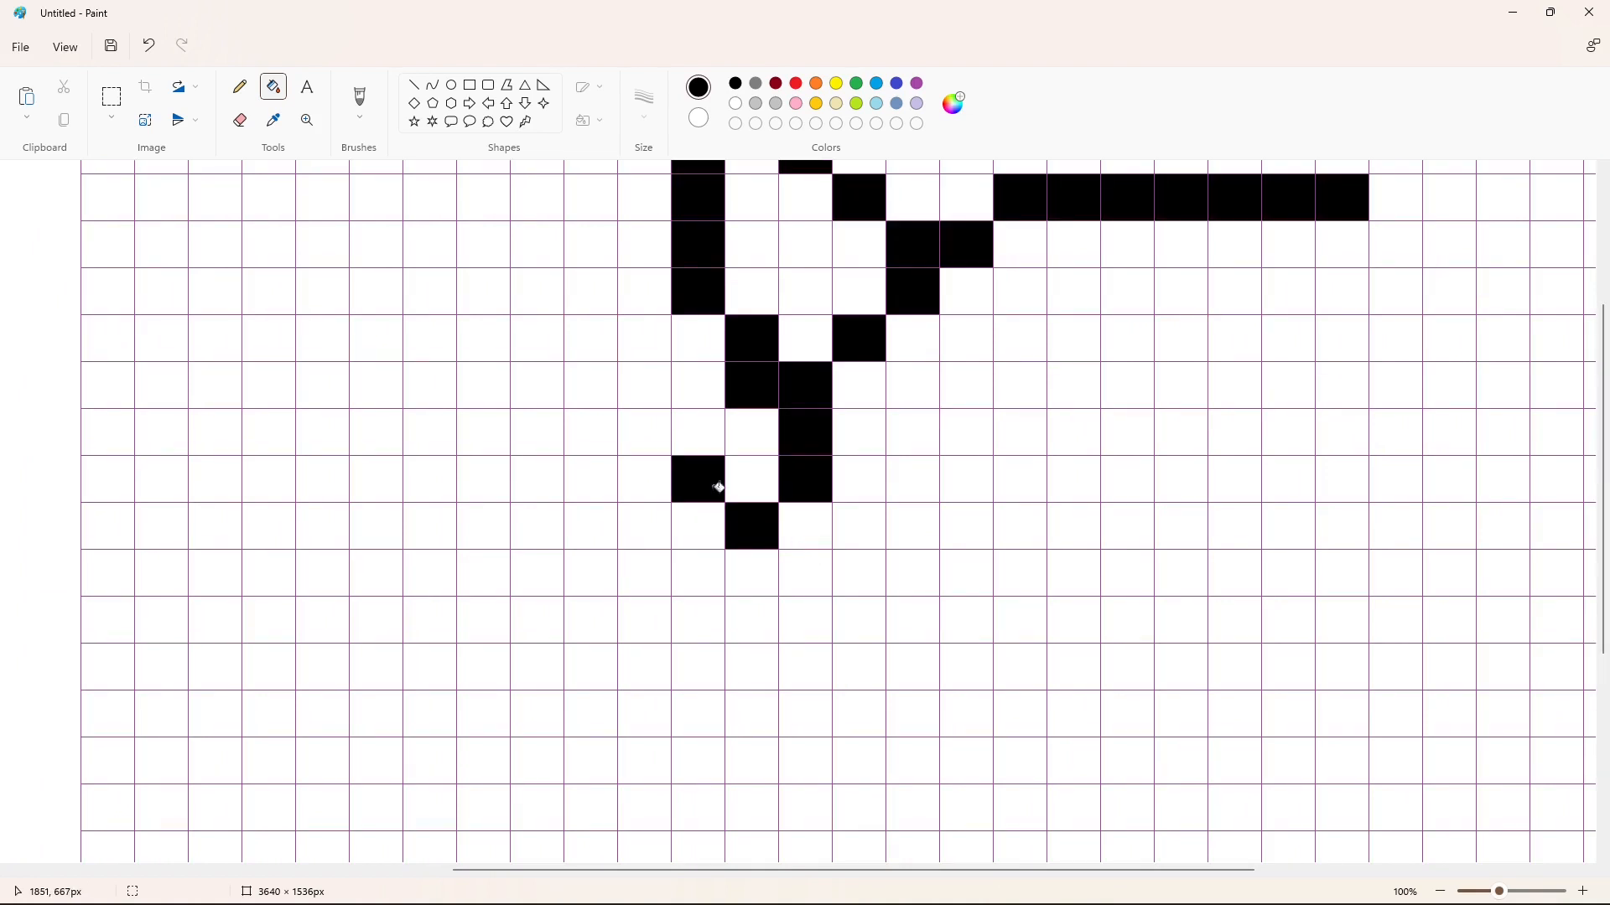
Fill cells black stepping up-left from column 11, row 11 to a two-cell top in row 7, and curving down column 5 to column 6, row 10.
left_click(647, 476)
left_click(588, 433)
left_click(537, 385)
left_click(496, 336)
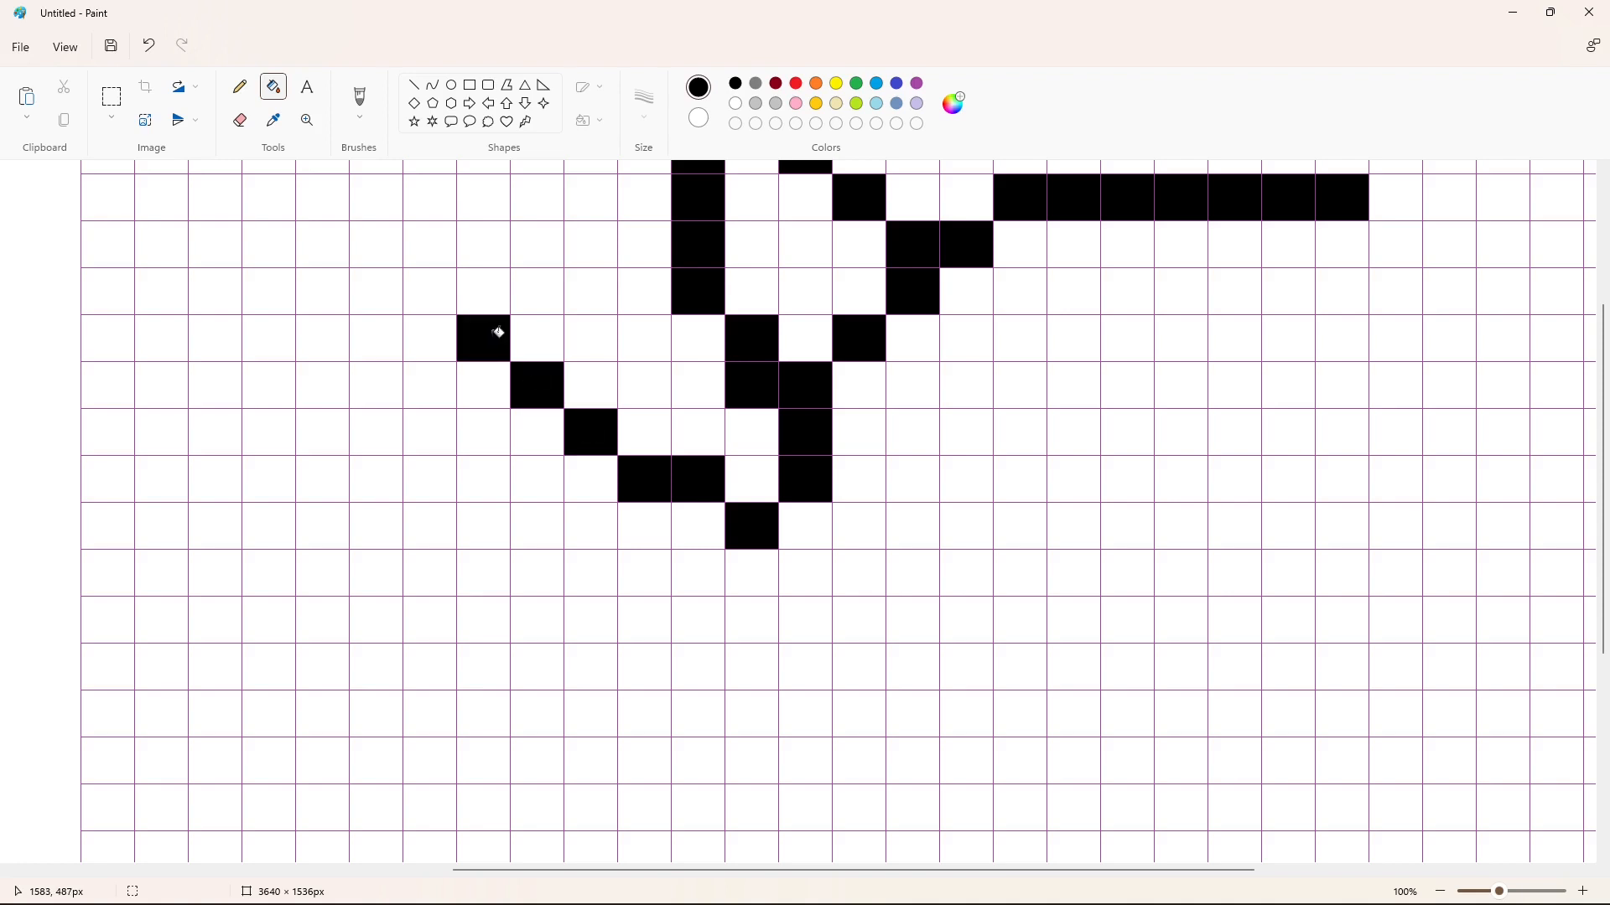
left_click(430, 291)
left_click(376, 291)
left_click(330, 342)
left_click(325, 385)
left_click(391, 431)
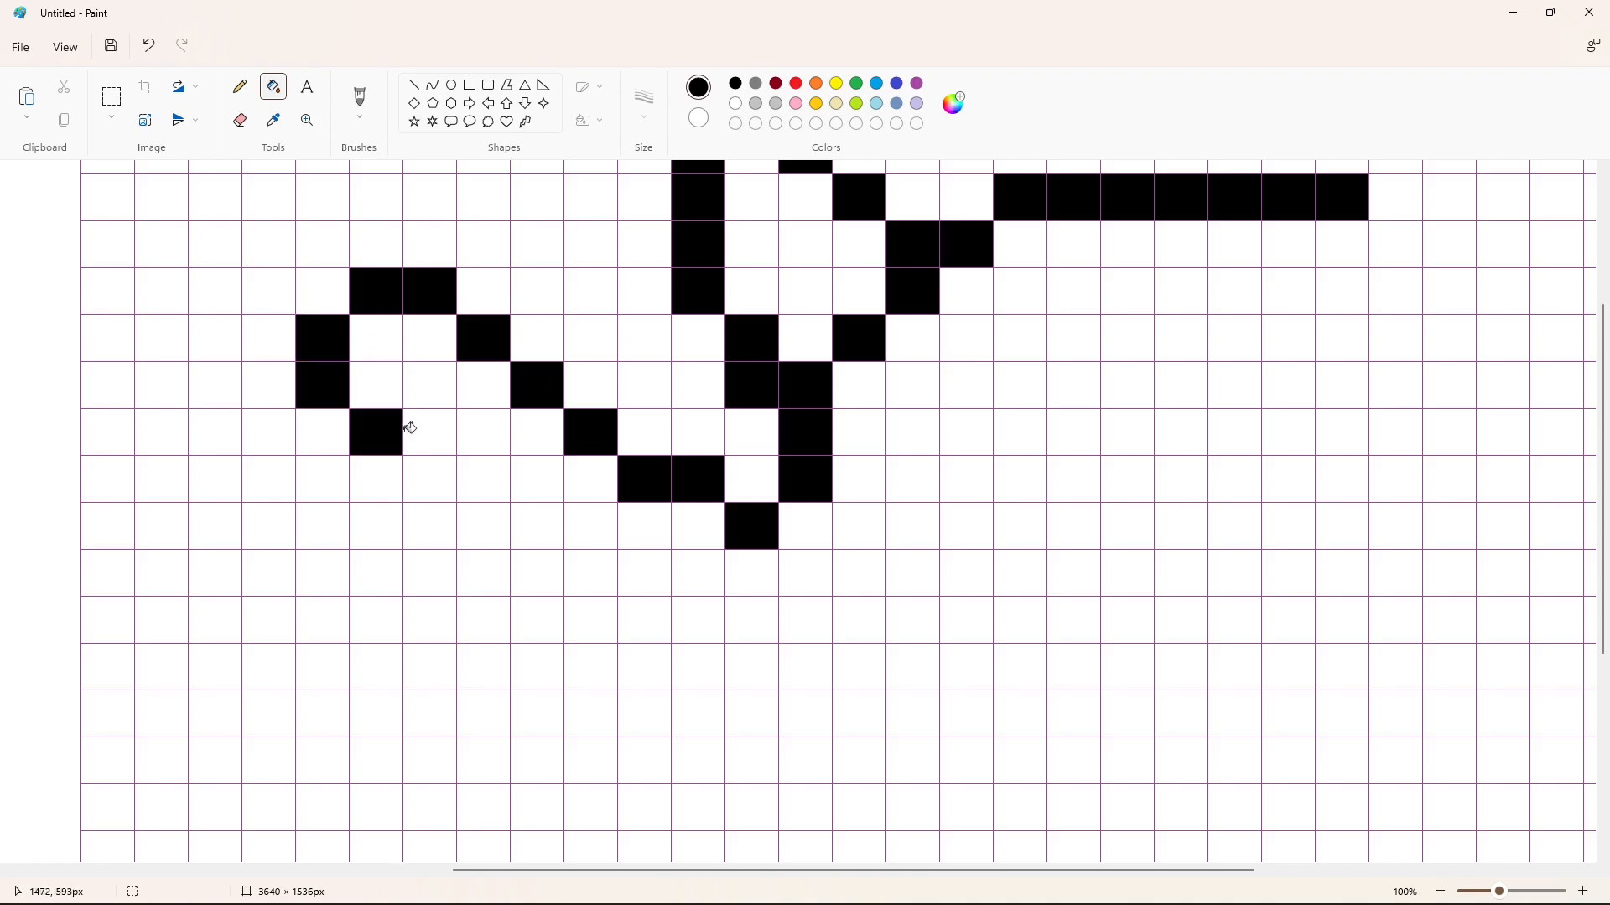
Fill cells black stepping down-right from column 7 of row 10 to column 12 of row 14, with row 13 covering columns 10 and 11.
left_click(430, 432)
left_click(484, 478)
left_click(537, 527)
left_click(593, 570)
left_click(637, 575)
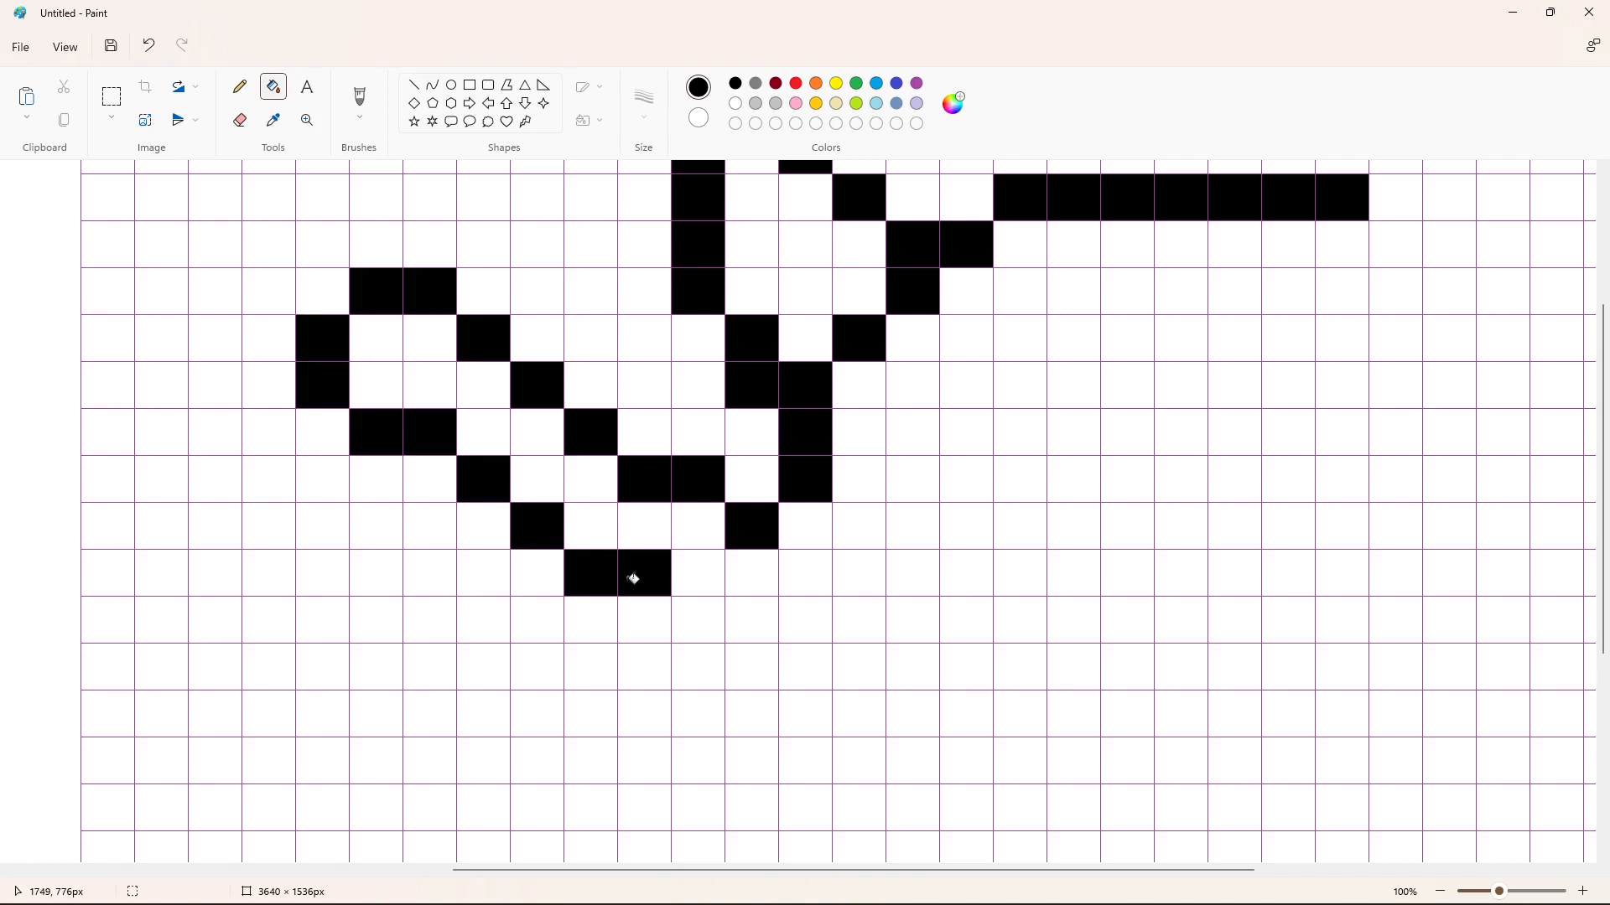
left_click(696, 618)
Fill column 5 black from row 11 to row 13, then step down-right to columns 8 and 9 of row 16.
left_click(326, 478)
left_click(322, 525)
left_click(331, 584)
left_click(379, 622)
left_click(428, 663)
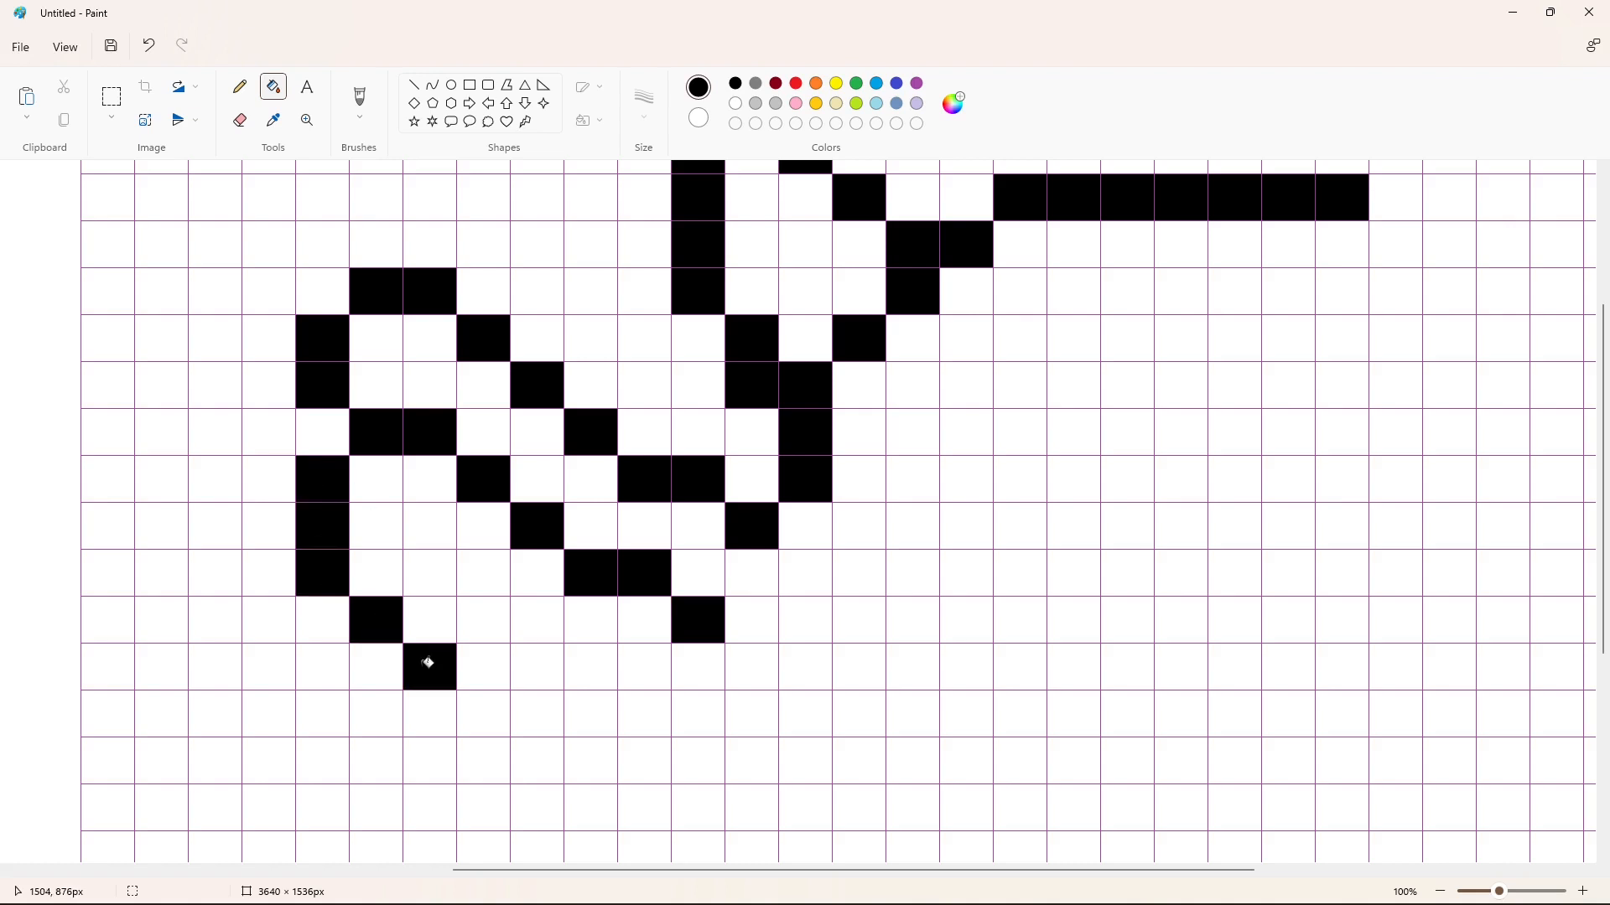
left_click(490, 711)
left_click(541, 714)
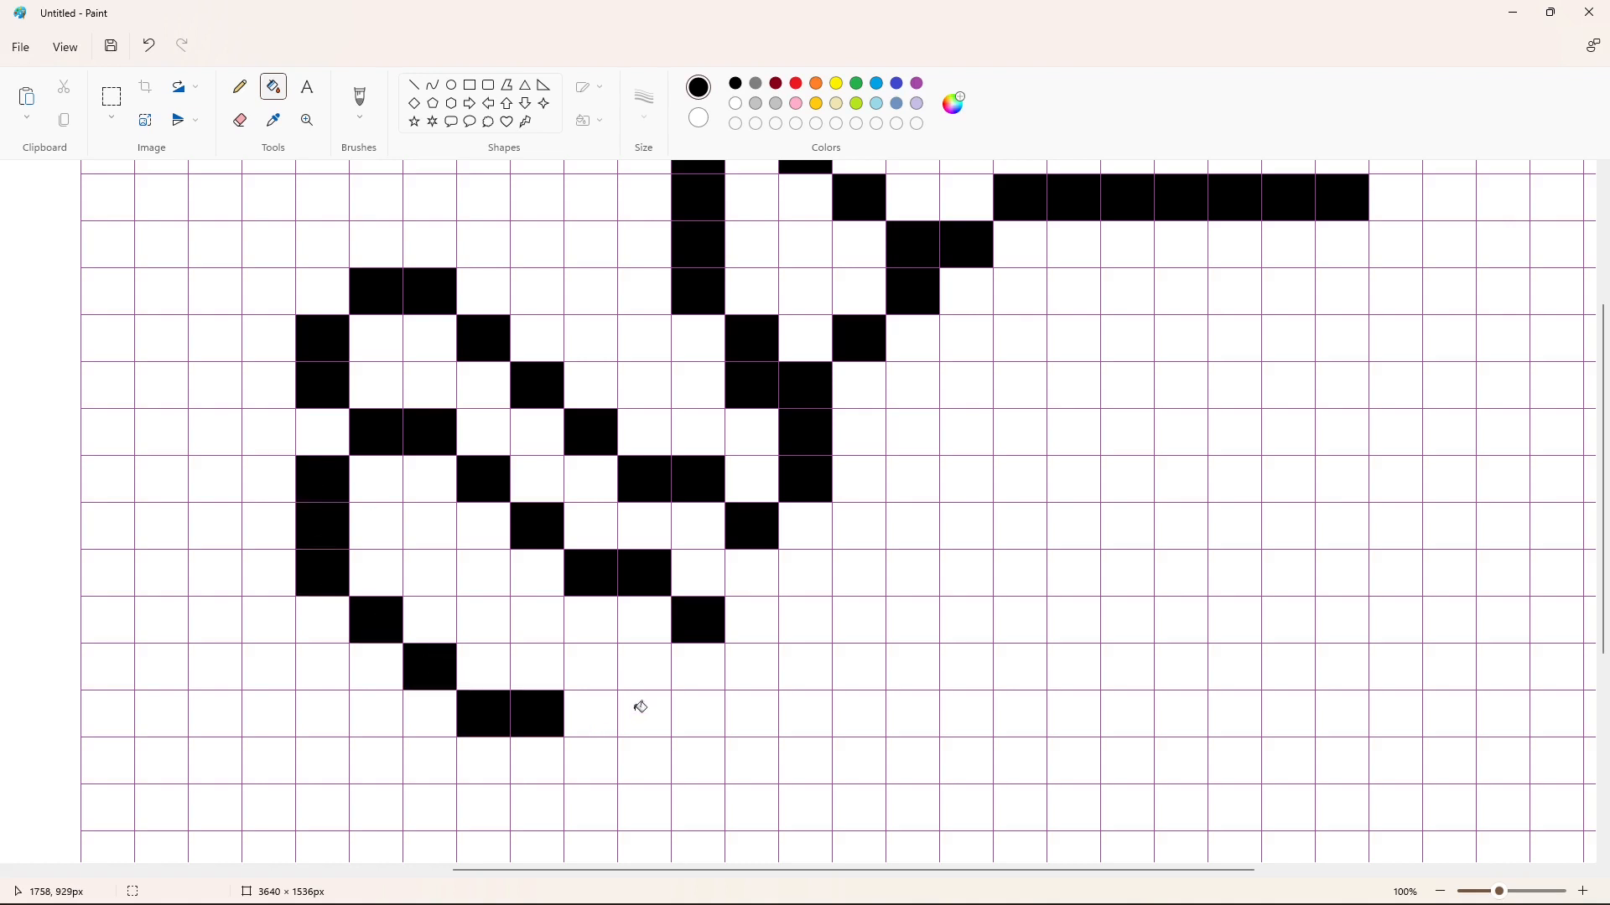
Fill row 17 black in columns 10 to 16, row 15 in columns 13 and 14, and row 16 in column 15.
left_click(749, 662)
left_click(812, 665)
left_click(591, 762)
left_click(645, 762)
left_click(699, 763)
left_click(752, 762)
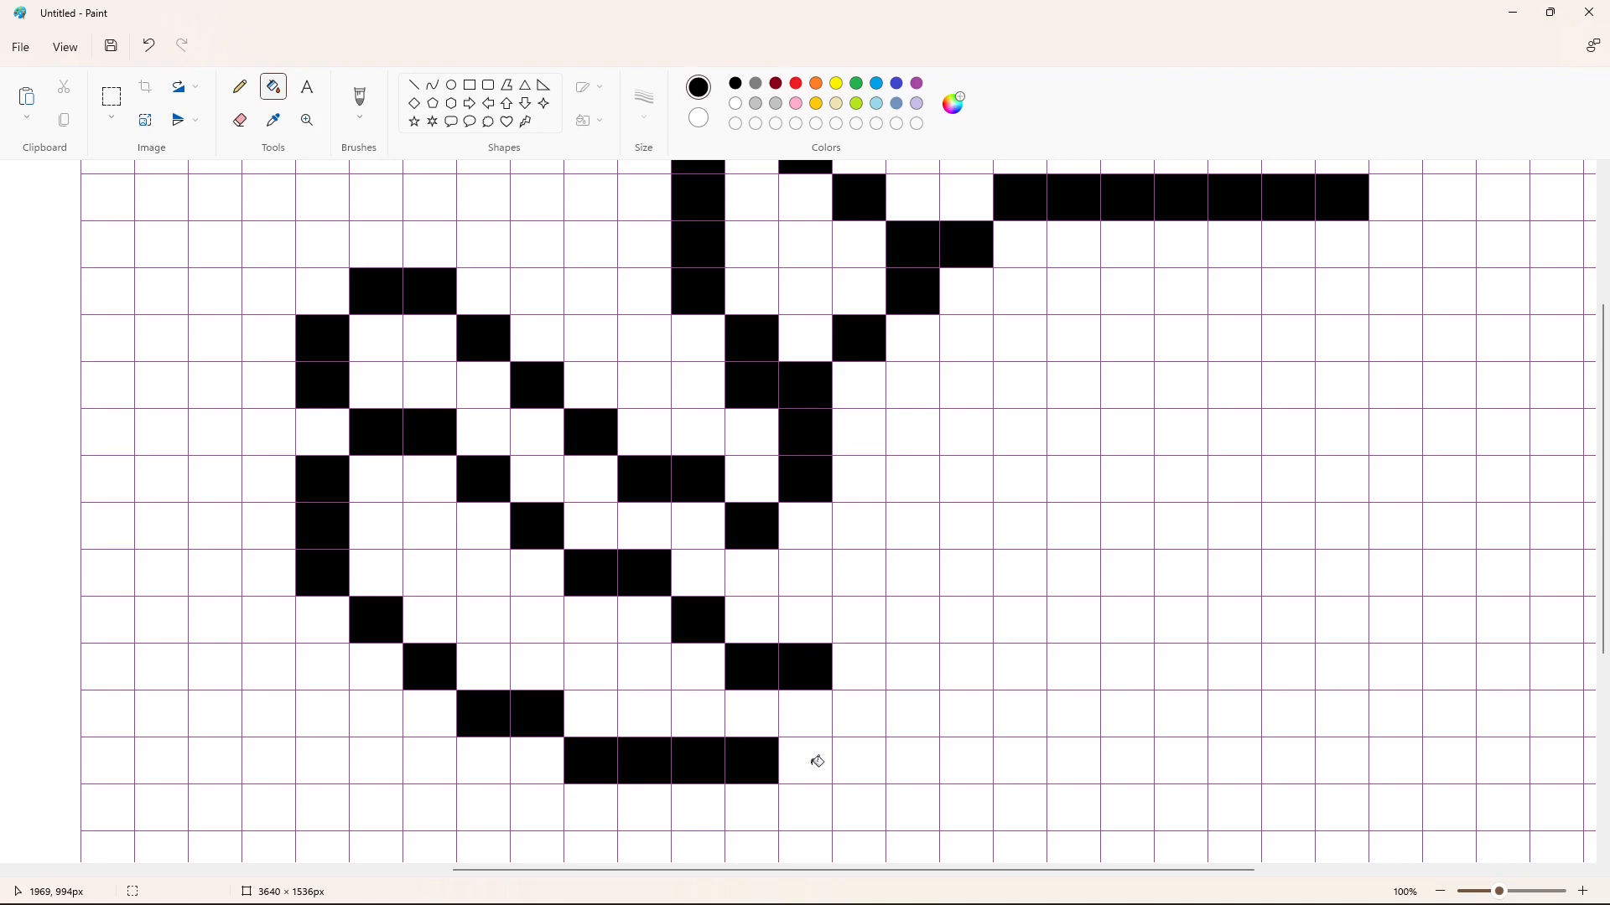
left_click(820, 761)
left_click(858, 761)
left_click(911, 759)
left_click(867, 713)
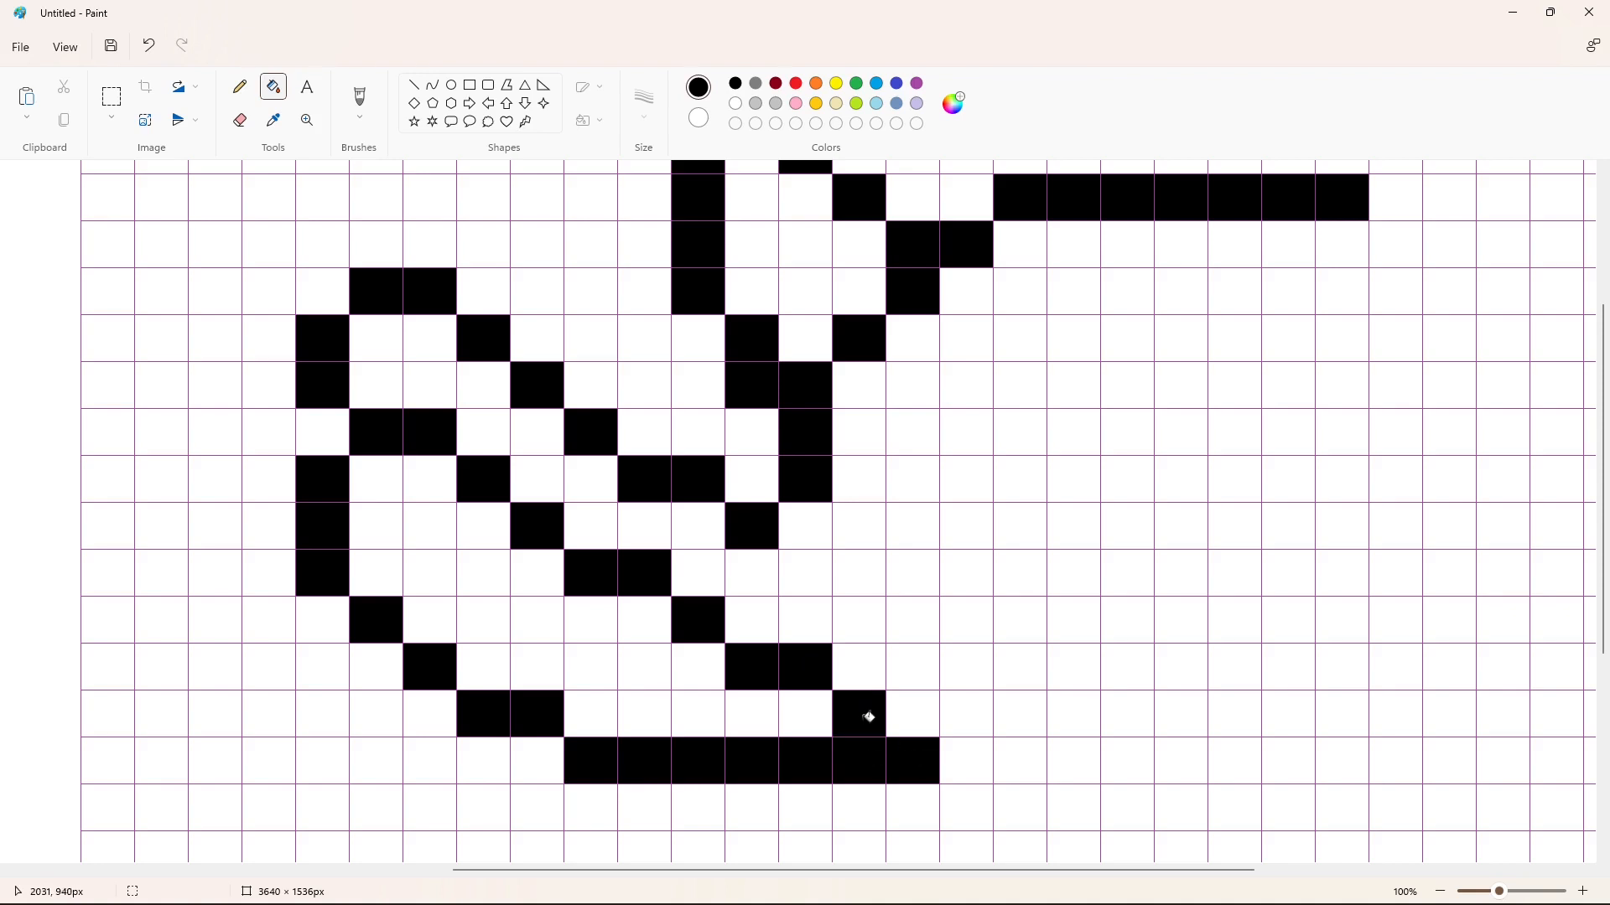
Fill two more cells black: column 17 of row 16 and column 18 of row 17.
scroll(868, 717, "right", 5)
left_click(671, 715)
left_click(719, 754)
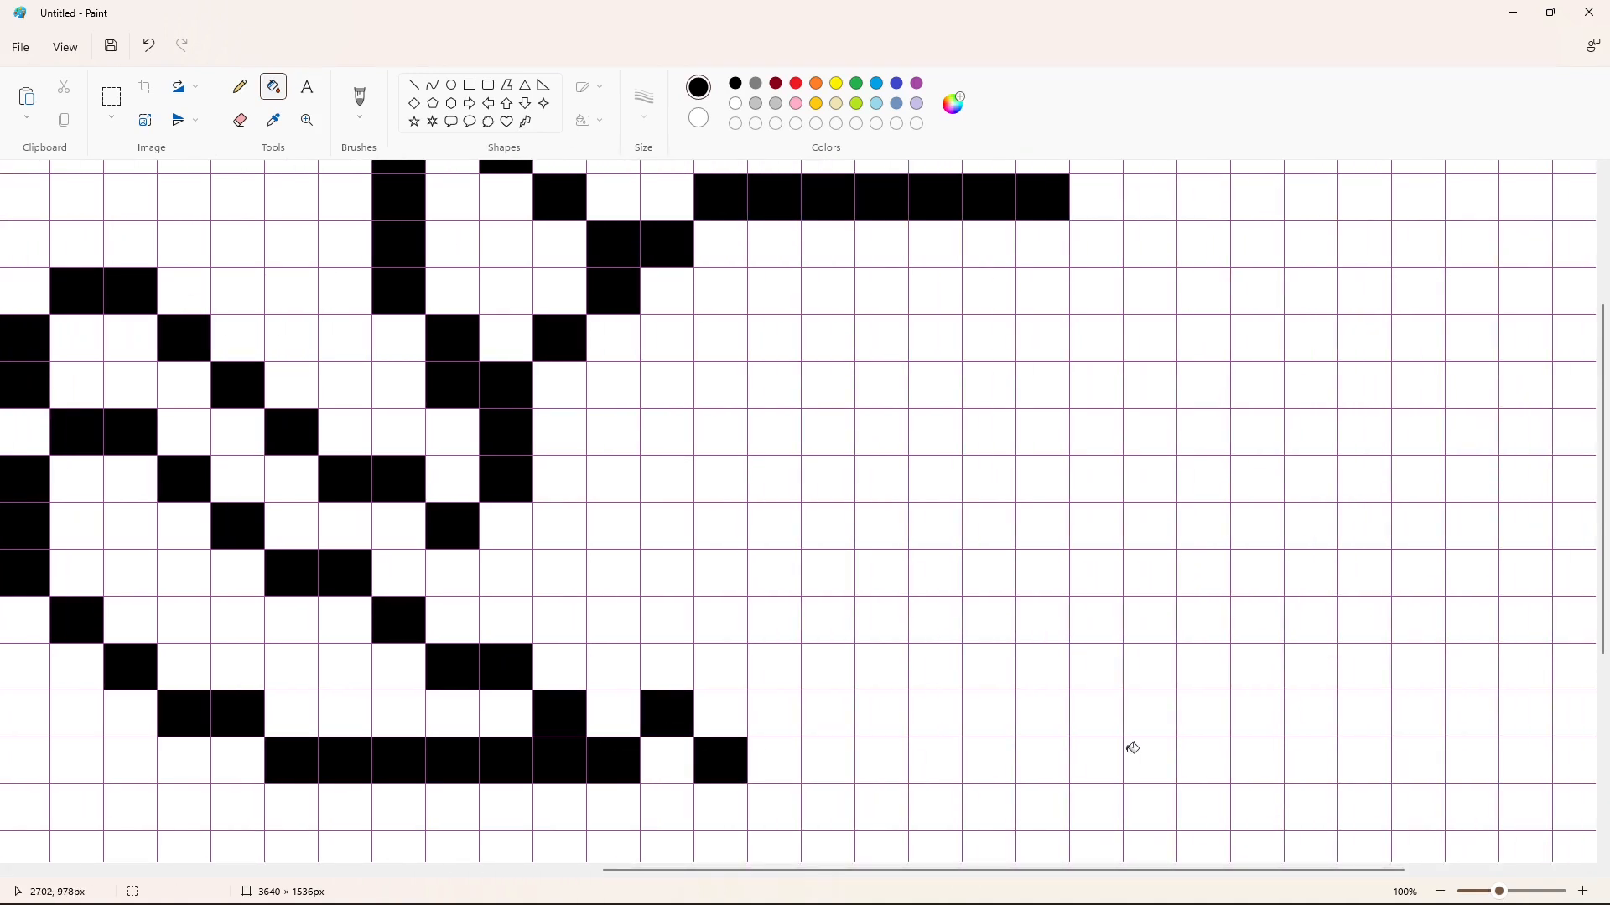
Fill cells black stepping down-right from the row 5 bar, from columns 25 and 26 of row 6 to columns 28 and 29 of row 9.
scroll(1133, 748, "up", 3)
left_click(1097, 422)
left_click(1150, 419)
left_click(1203, 466)
left_click(1258, 513)
left_click(1257, 560)
left_click(1322, 562)
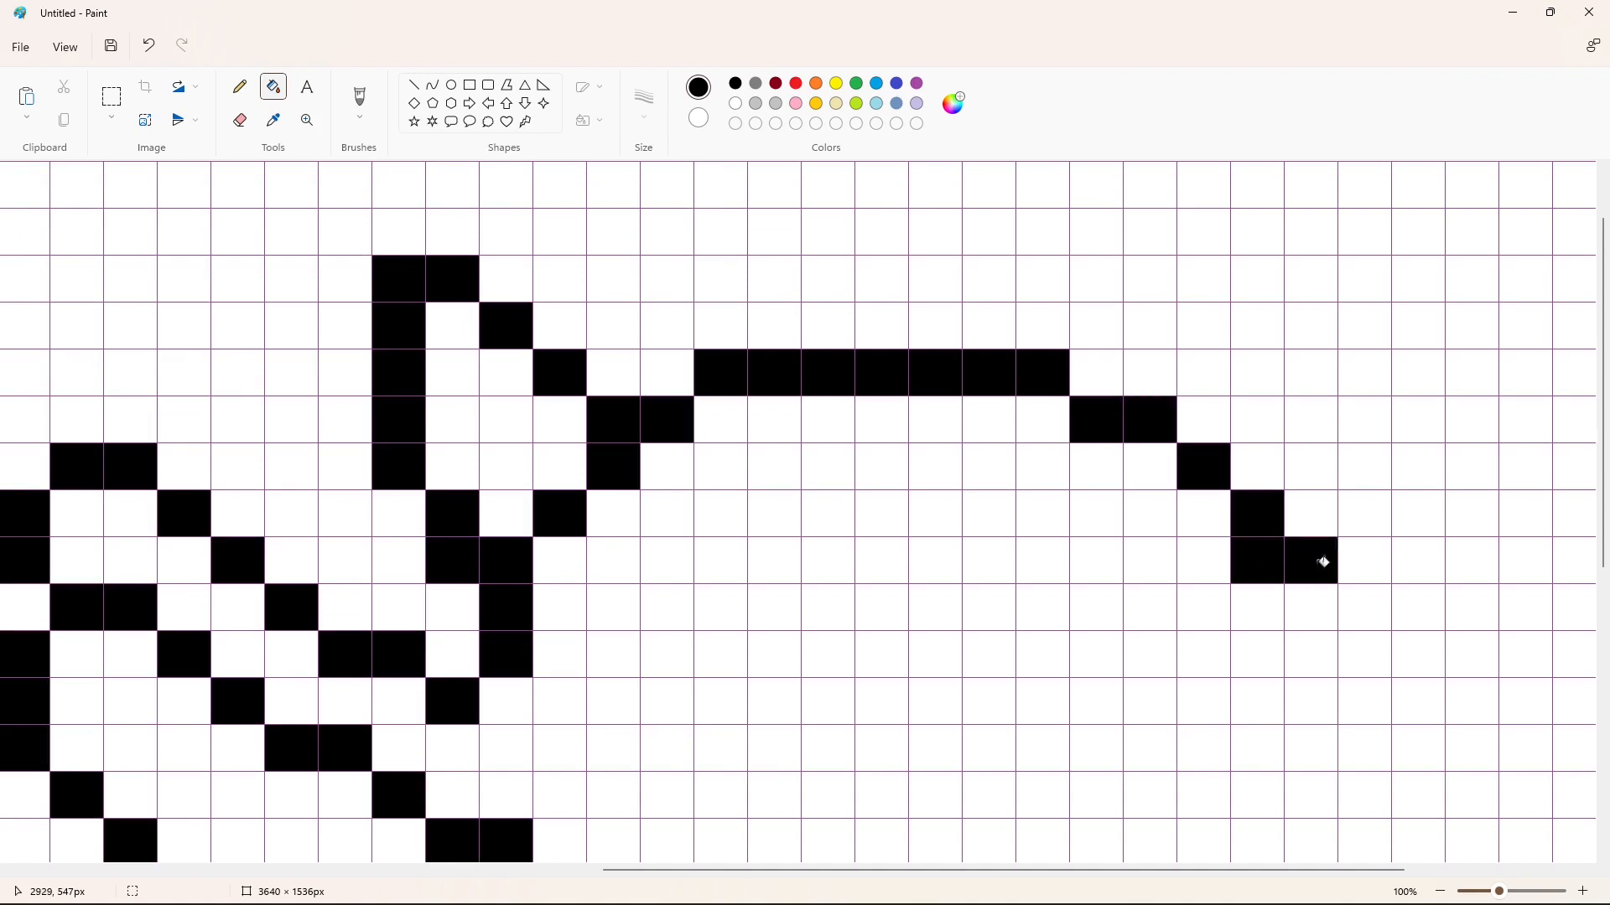
Fill the outline's right edge black: column 29 in rows 10 to 12 and column 30 in rows 10 to 13.
left_click(1325, 610)
left_click(1311, 658)
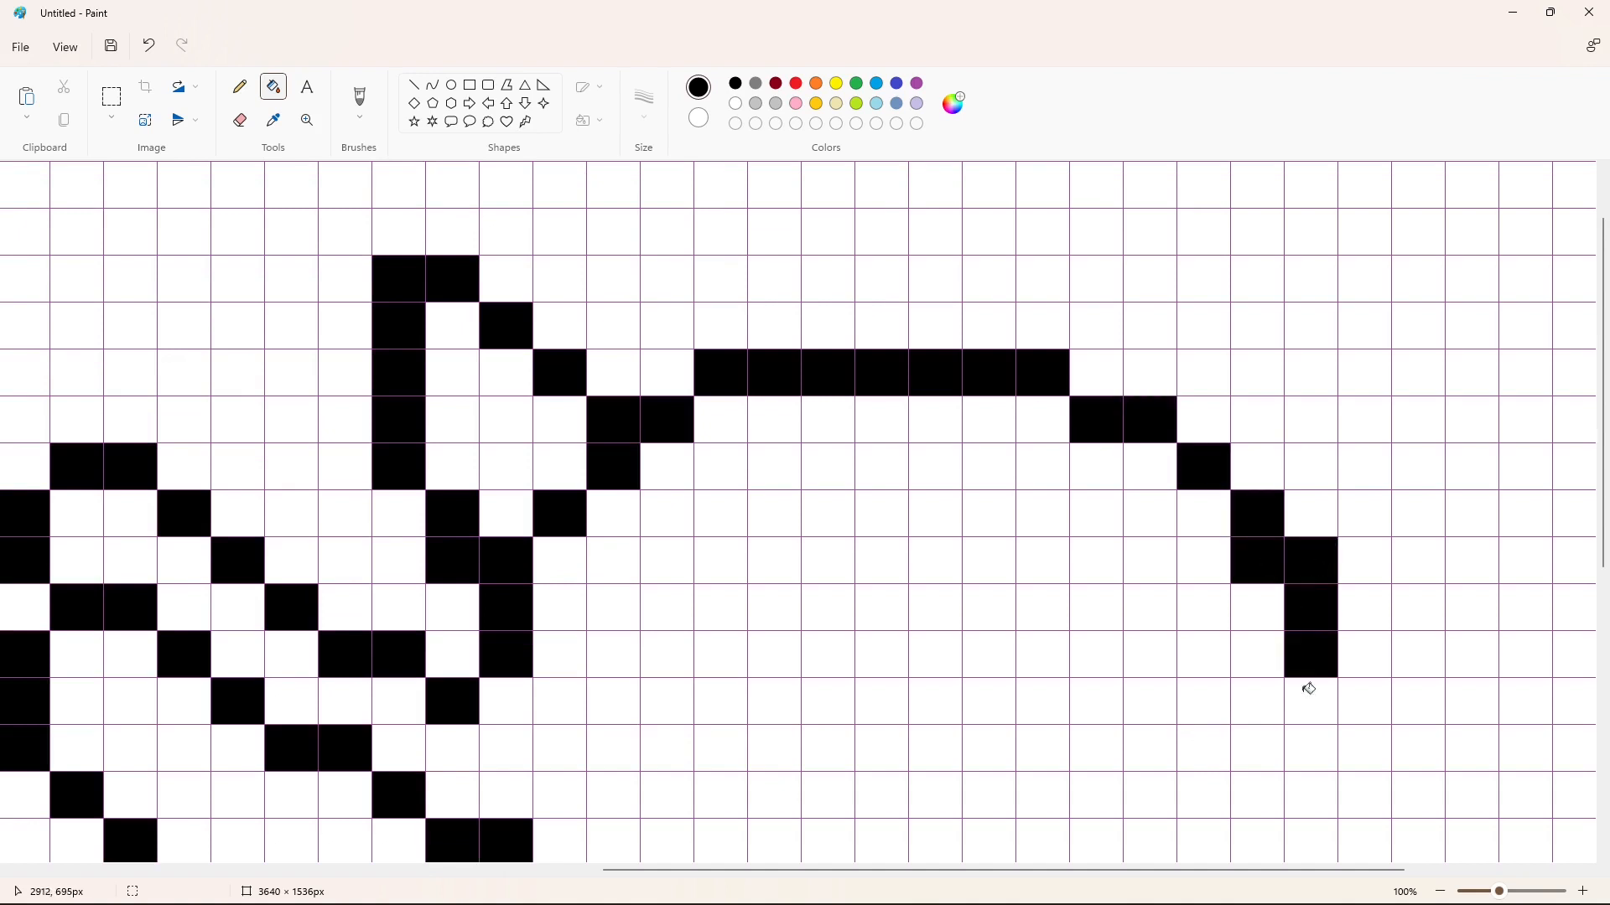
left_click(1311, 701)
left_click(1365, 654)
left_click(1365, 748)
Fill cells black stepping down-left from column 29, row 14 to row 16, and complete the row 17 bar across columns 18 to 25.
scroll(1369, 707, "down", 3)
left_click(1312, 620)
left_click(1255, 671)
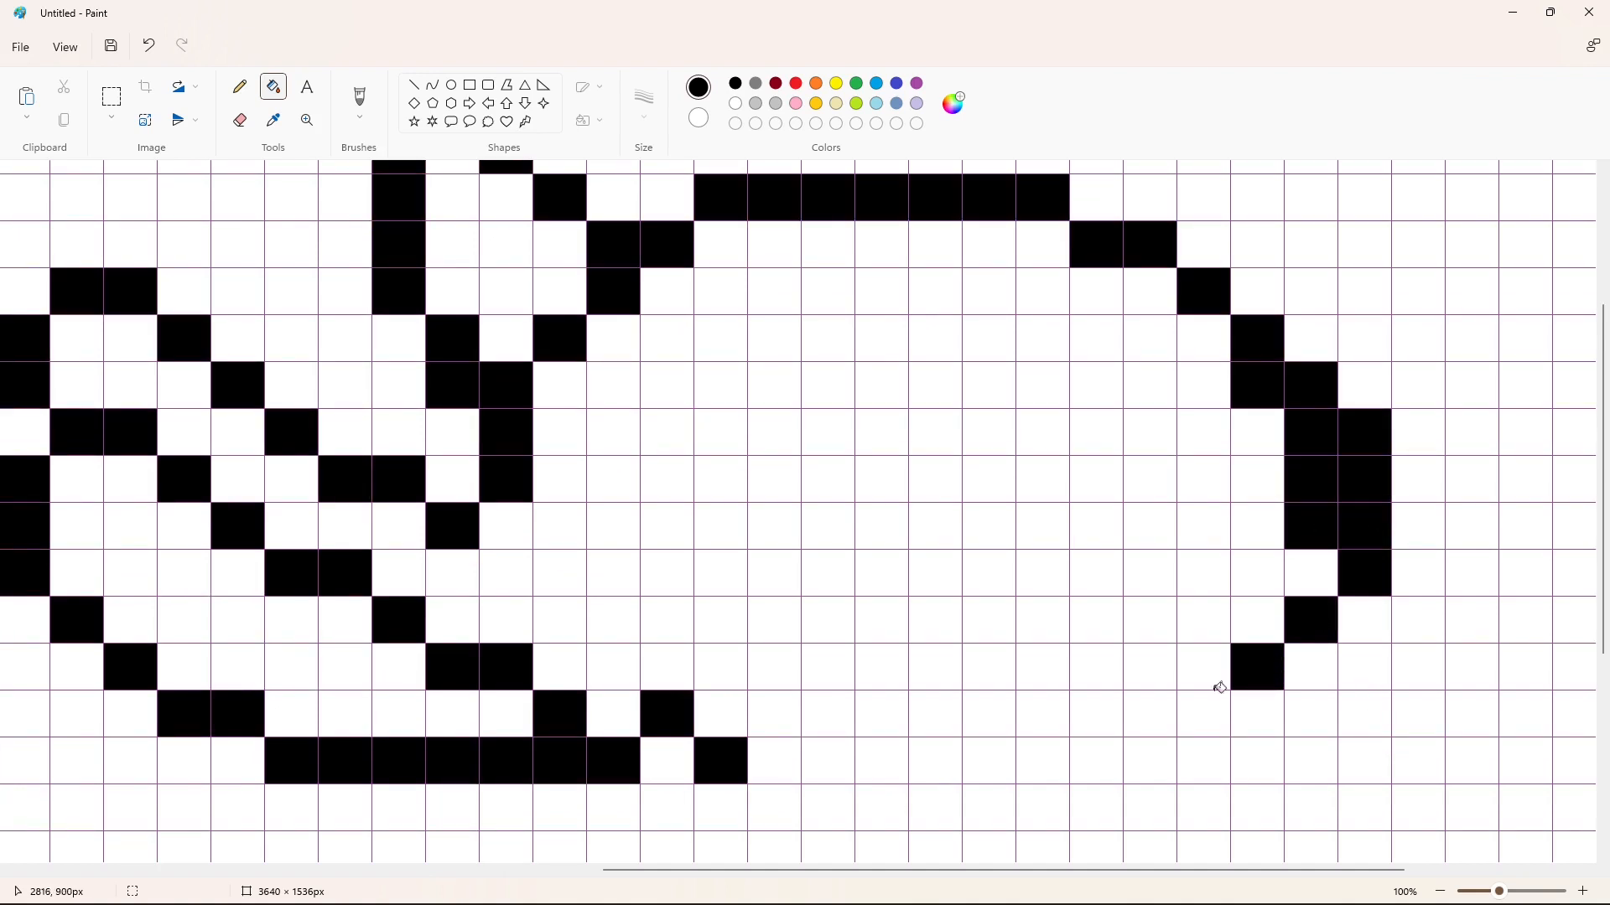
left_click(1204, 713)
left_click(1150, 713)
left_click(1097, 762)
left_click(1043, 762)
left_click(989, 762)
left_click(882, 762)
left_click(774, 761)
Fill a curved black mark inside the head: row 8 in columns 21 to 23, row 9 in columns 20 and 21, and column 20 in rows 10 and 11.
scroll(1057, 540, "up", 3)
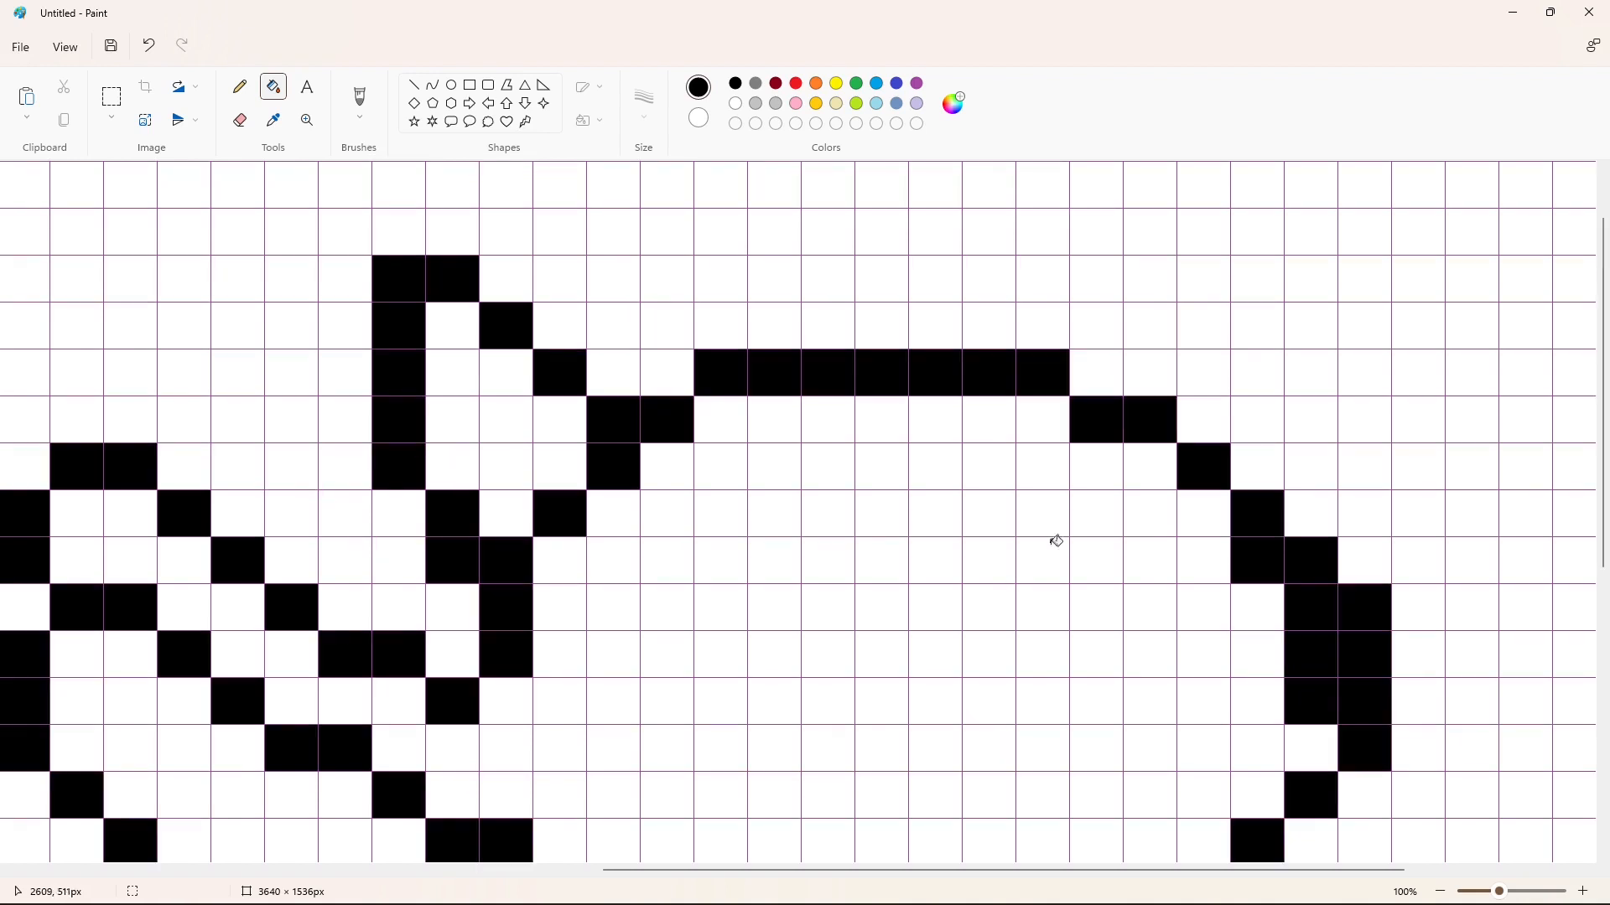
left_click(988, 513)
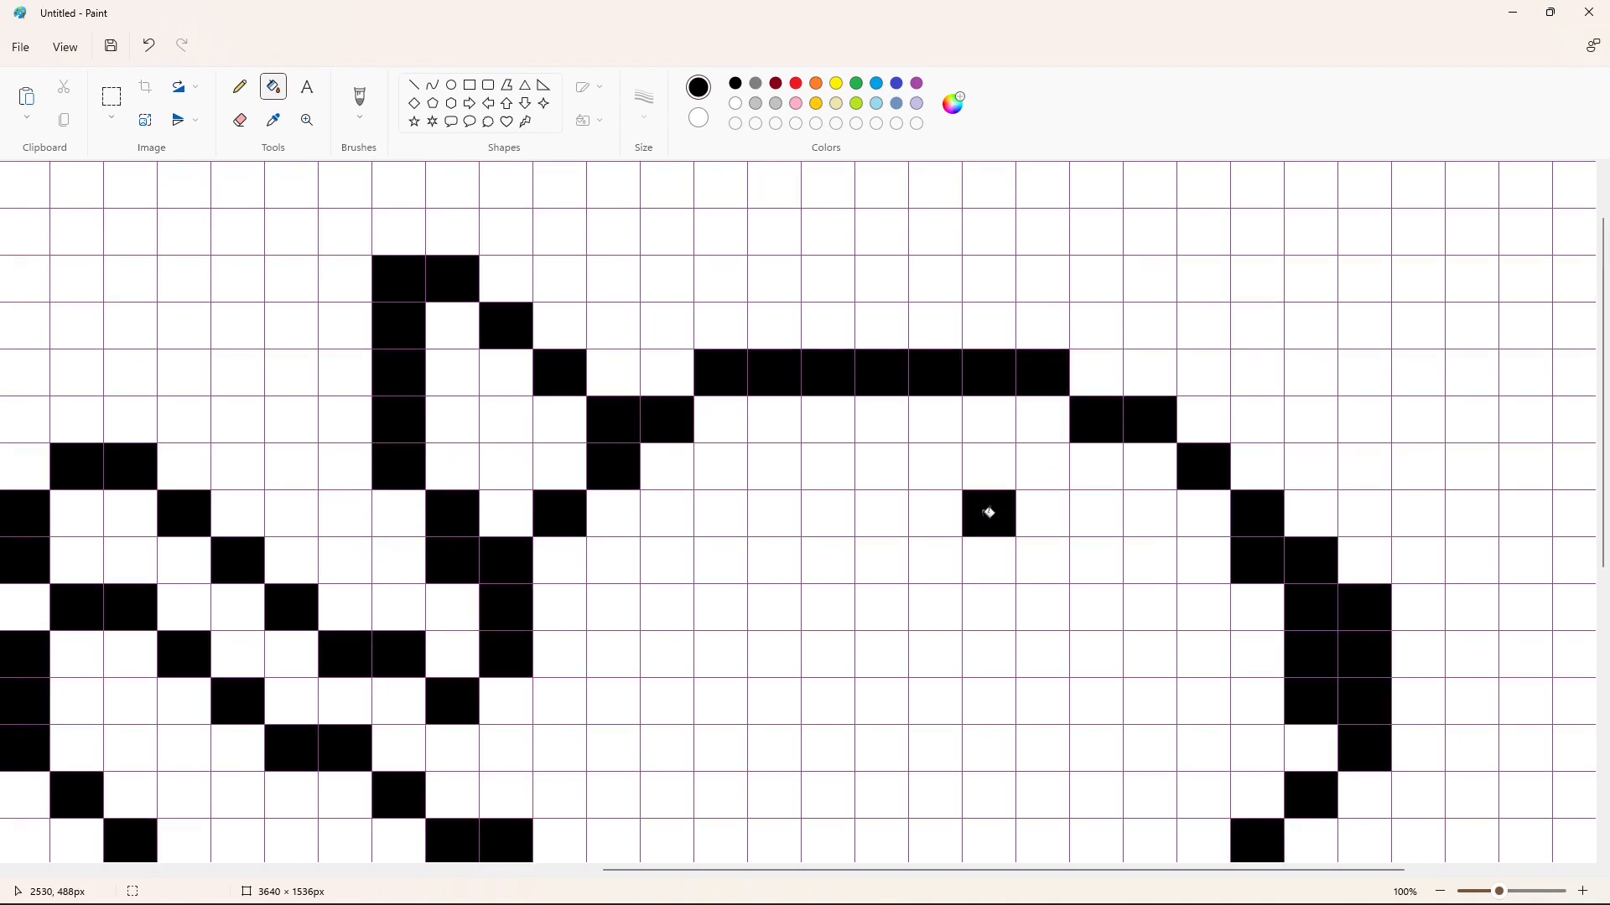
left_click(936, 514)
left_click(888, 513)
left_click(882, 560)
left_click(828, 560)
left_click(828, 607)
left_click(829, 654)
Fill a black eye block across columns 23 to 26 in rows 12 to 14, plus columns 23 and 24 in row 11.
scroll(870, 653, "down", 3)
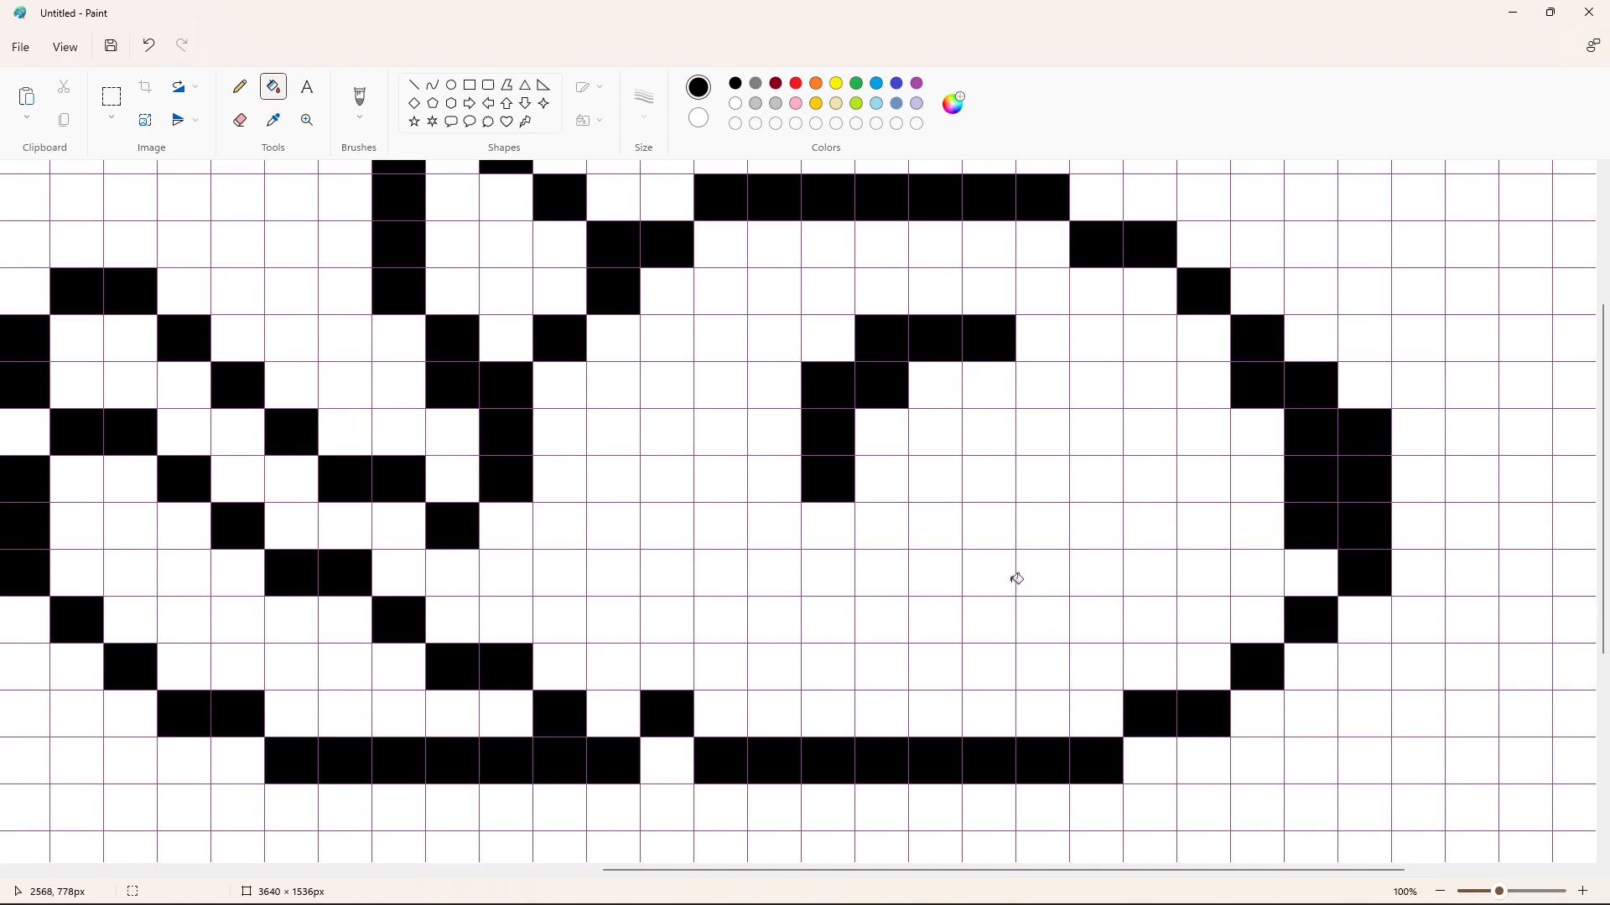
left_click(984, 476)
left_click(987, 526)
left_click(988, 573)
left_click(987, 622)
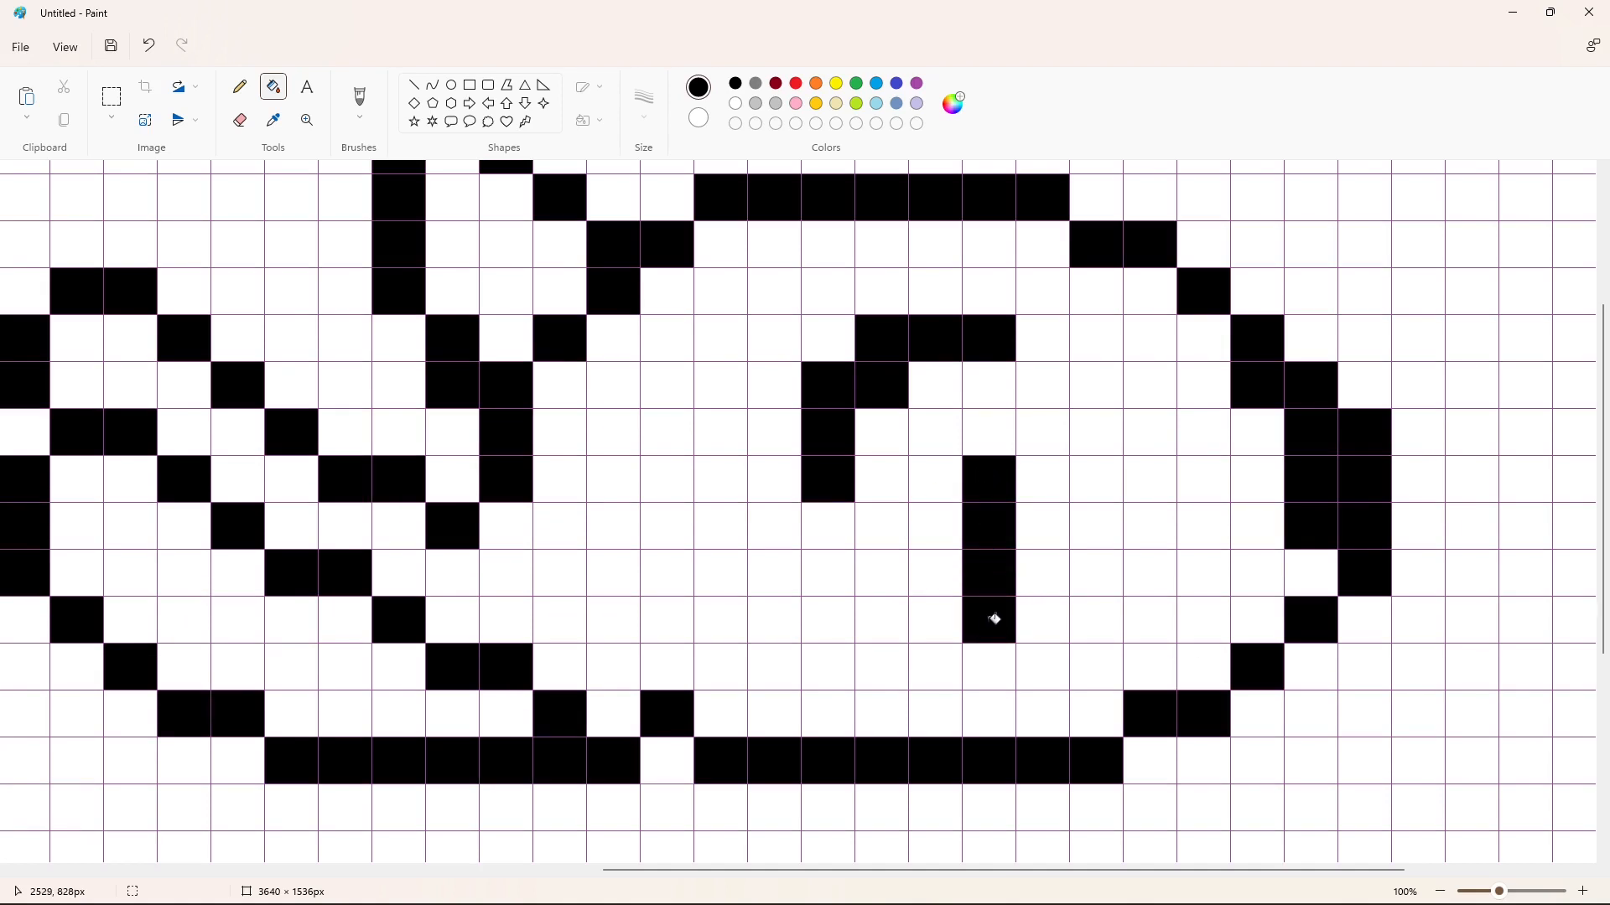
left_click(1043, 479)
left_click(1043, 526)
left_click(1043, 574)
left_click(1042, 618)
left_click(1088, 517)
left_click(1097, 573)
left_click(1097, 620)
left_click(1150, 527)
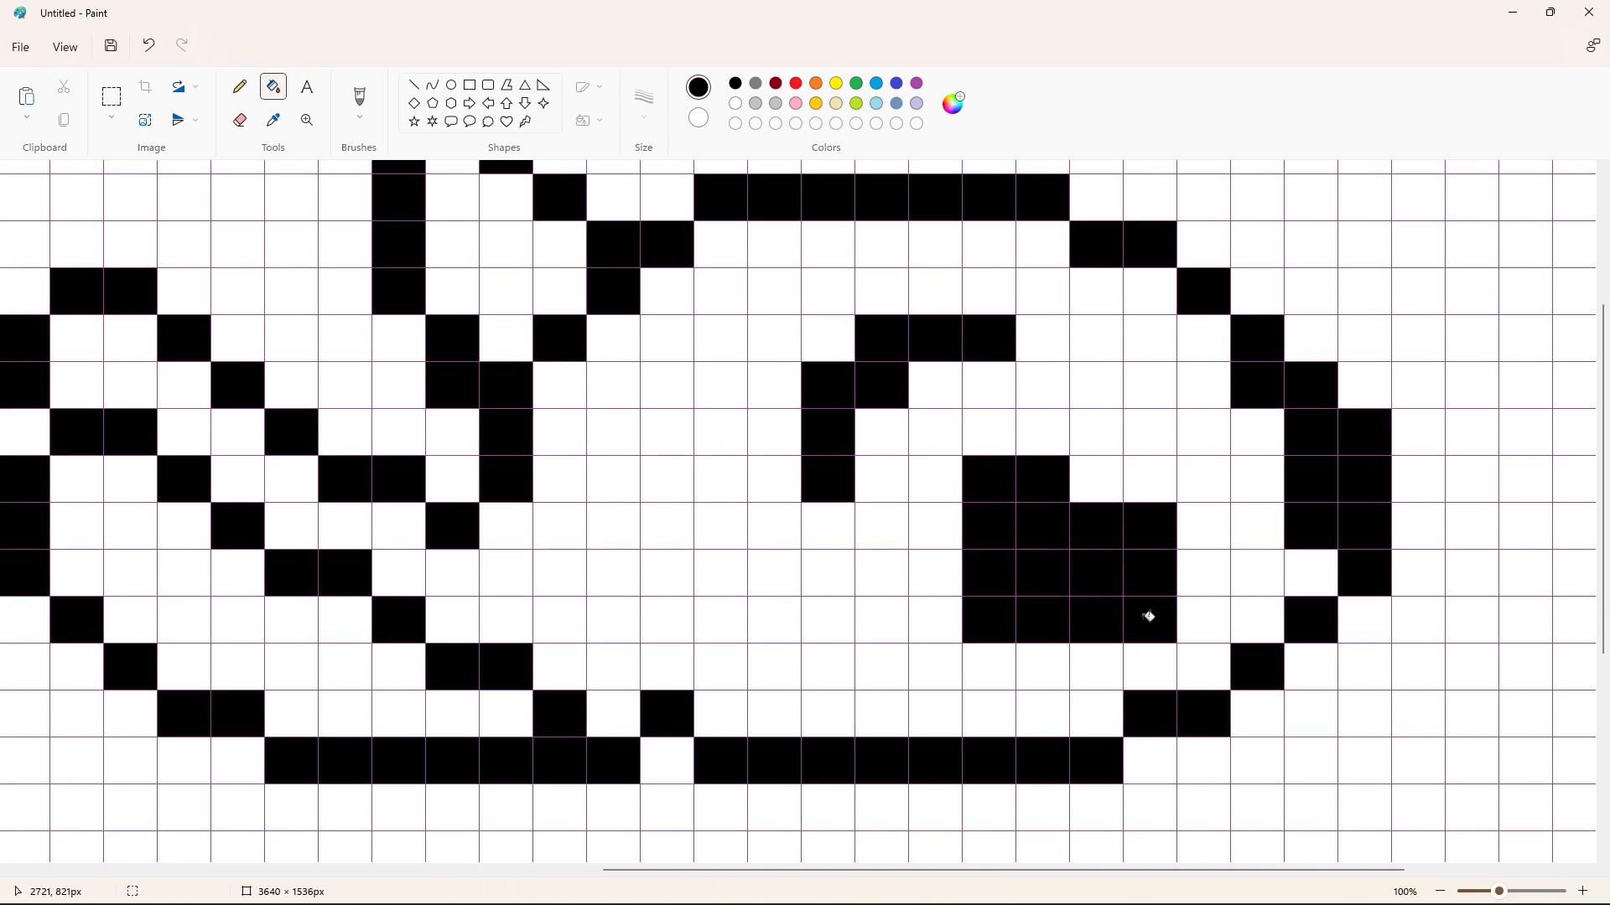
Extend the canvas downward to a size of 3640 × 3032 px.
scroll(1150, 617, "down", 6)
left_click(1443, 893)
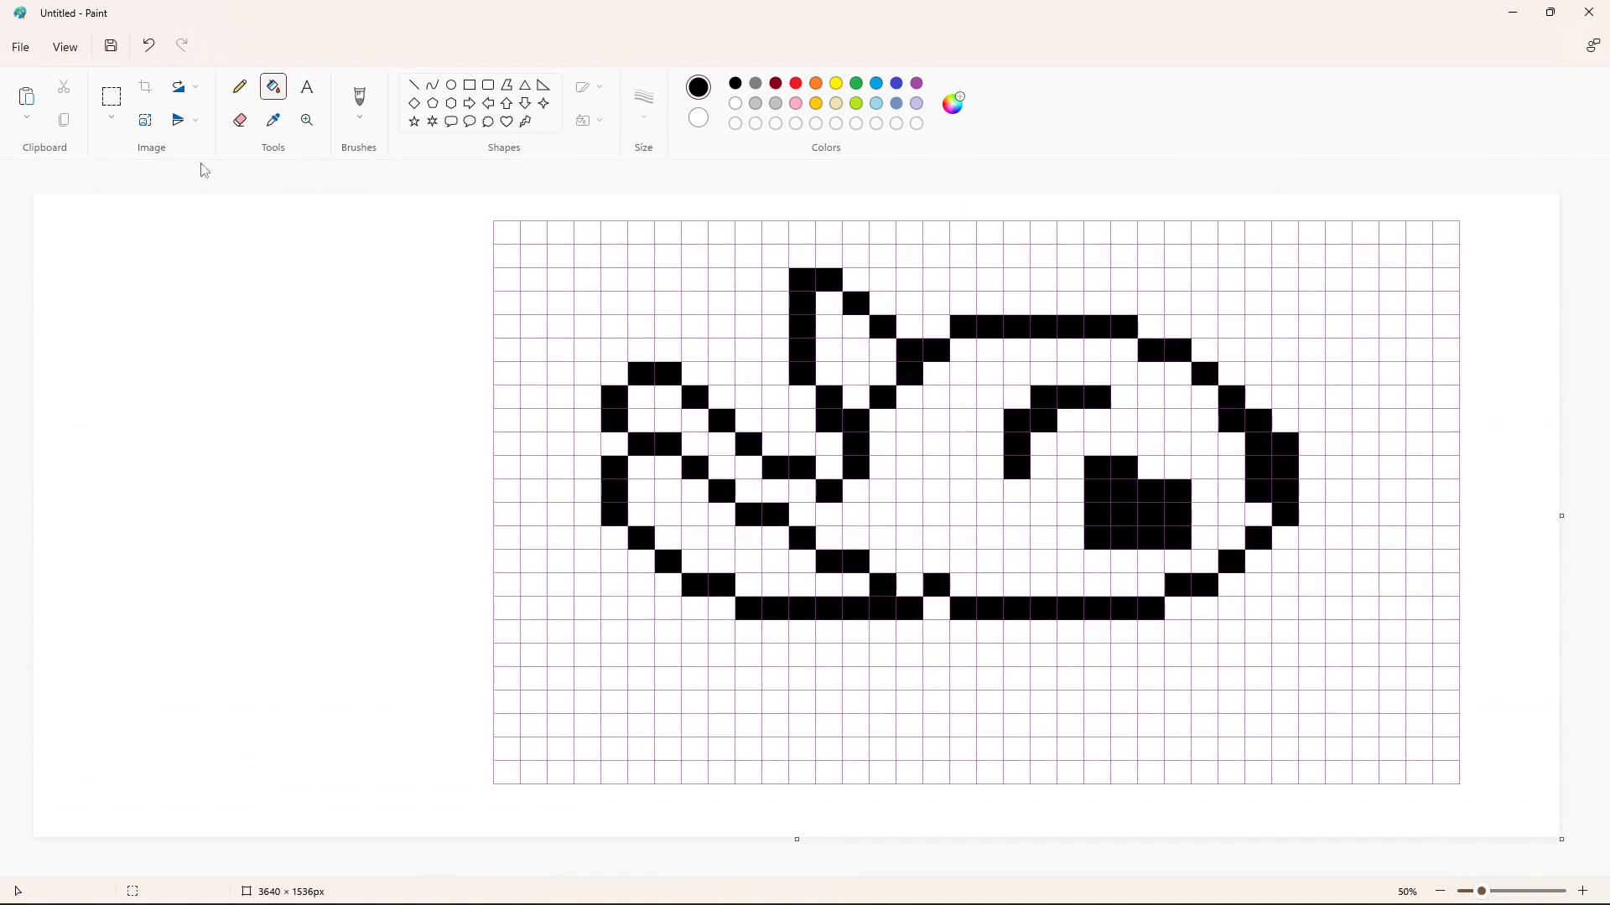
left_click(1440, 891)
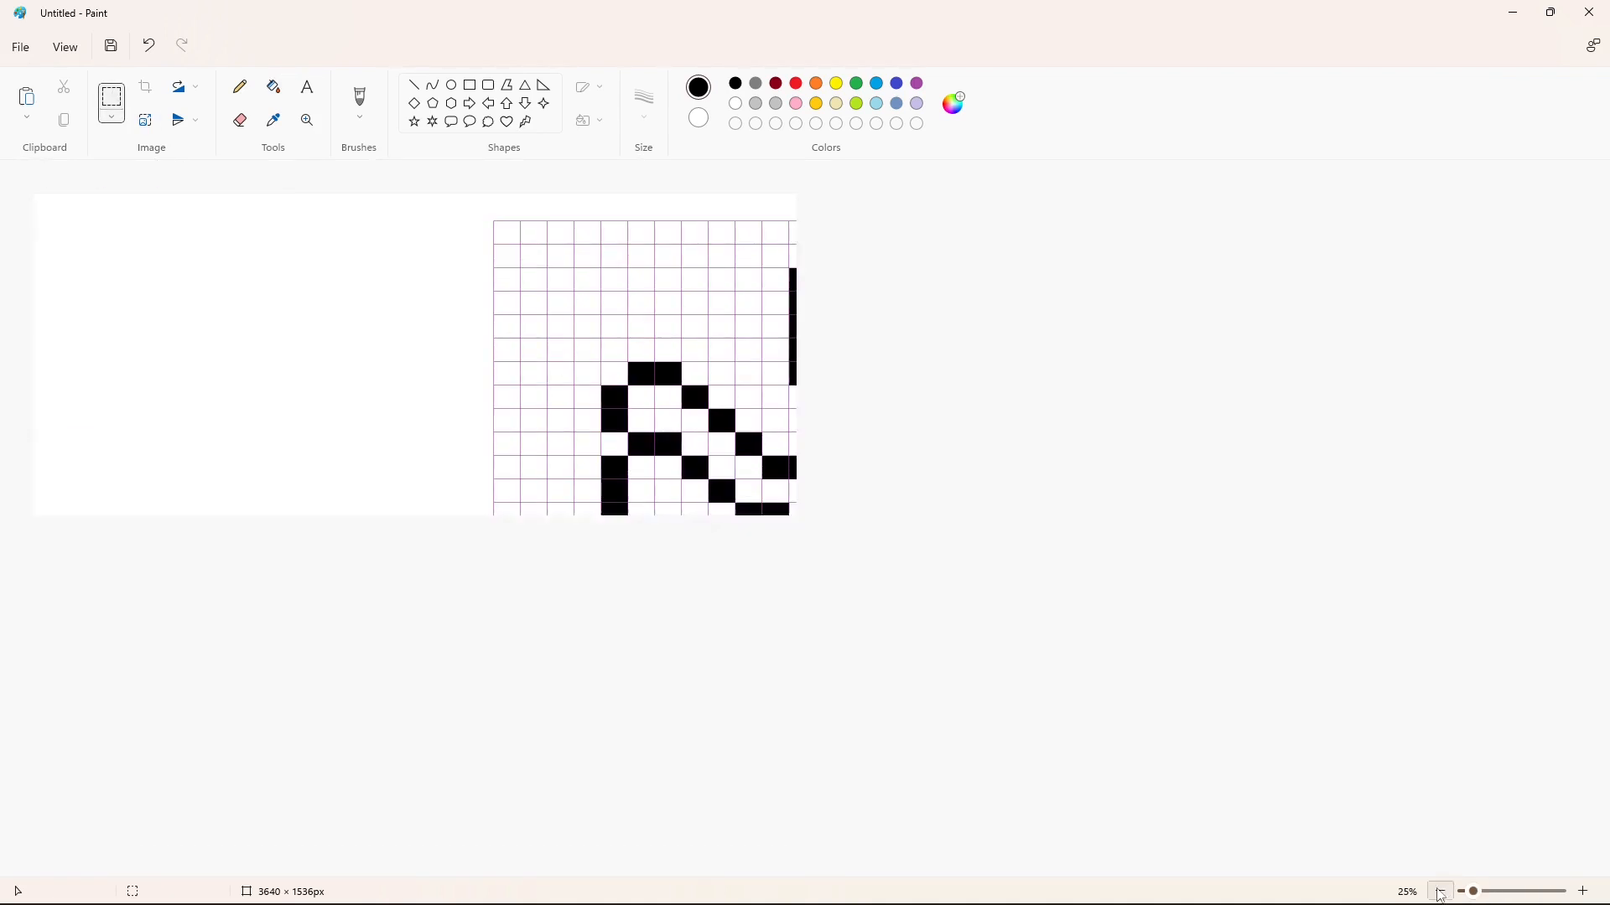
left_click_drag(416, 518, 422, 830)
left_click(1589, 894)
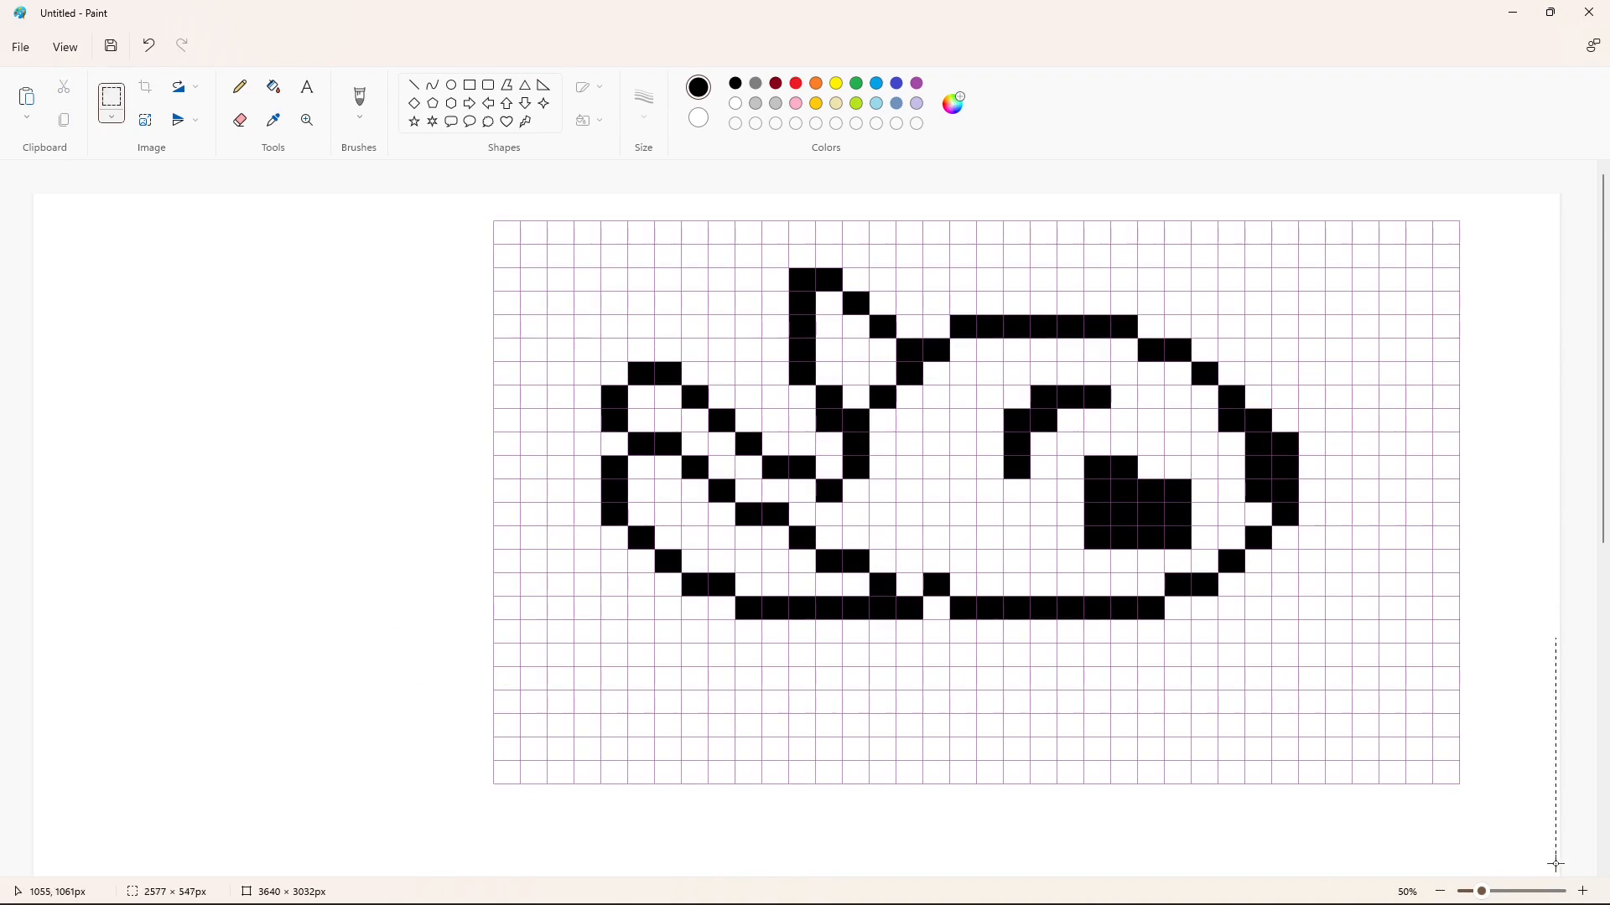
Select the empty lower rows of the grid, and paste a copy of them near the grid's lower-left corner.
left_click_drag(1555, 864, 1505, 849)
triple_click(1591, 894)
scroll(743, 794, "down", 15)
left_click_drag(234, 871, 637, 871)
scroll(744, 794, "down", 15)
scroll(570, 822, "up", 6)
key("ctrl+v")
left_click_drag(488, 488, 621, 601)
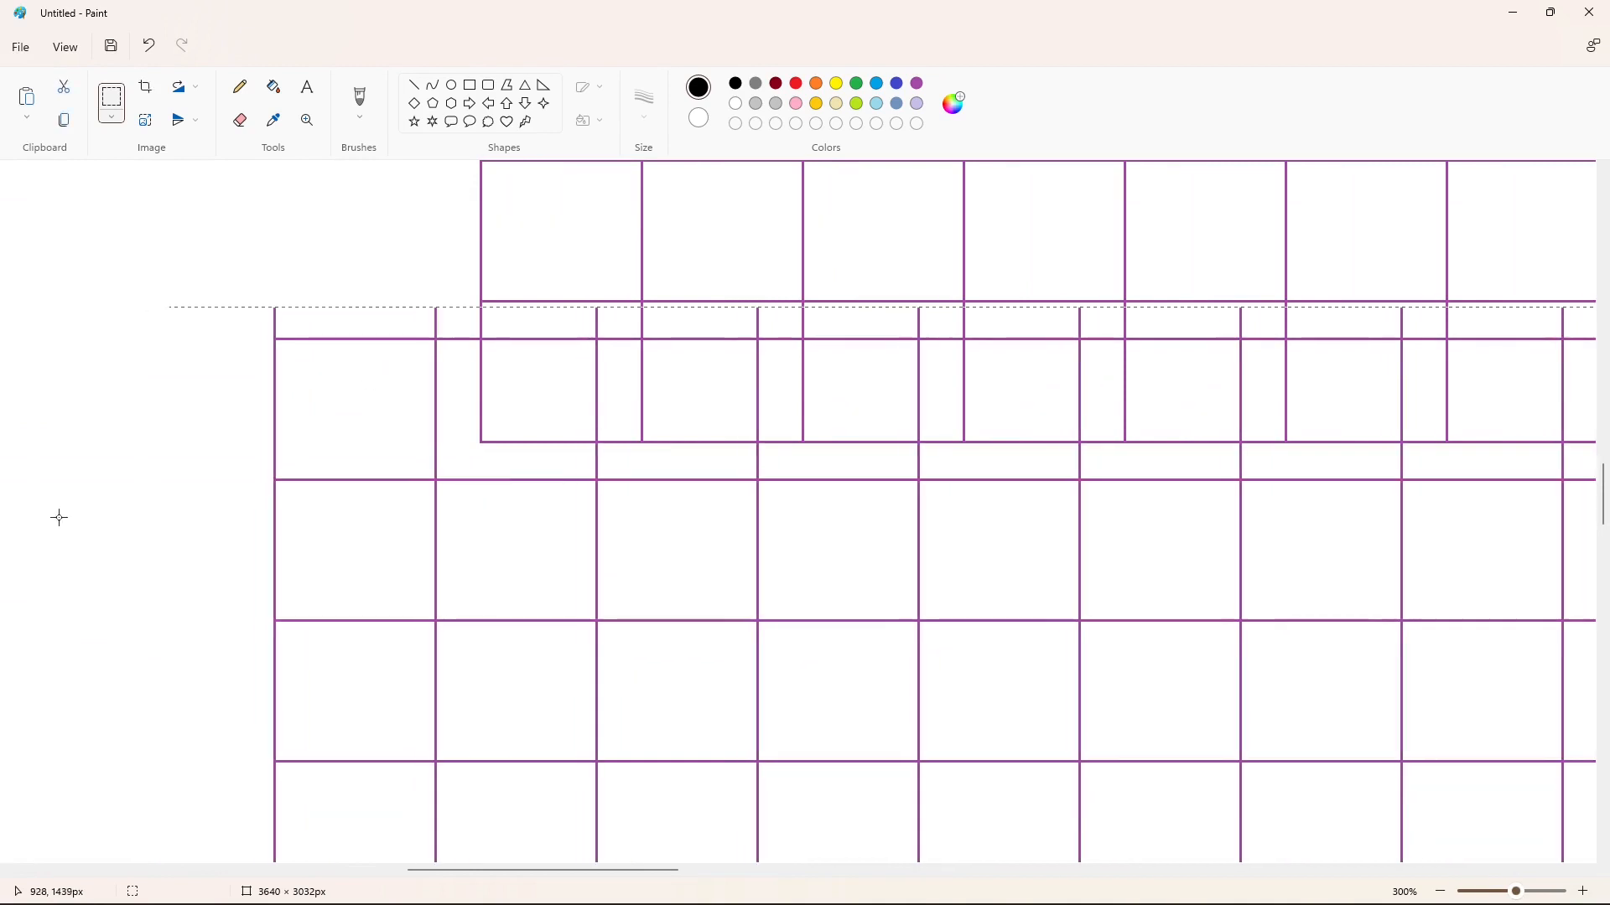
Nudge the pasted rows into line with the existing grid's columns and bottom line, and deselect them.
key("Right")
key("Right")
key("Right")
key("Right")
key("Right")
key("Right")
key("Right")
key("Right")
key("Right")
key("Right")
key("Right")
key("Right")
key("Right")
key("Right")
key("Right")
key("Right")
key("Right")
key("Right")
key("Right")
key("Right")
key("Up")
key("Up")
key("Up")
key("Up")
key("Up")
key("Up")
key("Up")
key("Up")
key("Up")
key("Up")
key("Up")
key("Up")
key("Up")
key("Up")
key("Up")
key("Up")
key("Up")
key("Right")
key("Right")
key("Right")
key("Right")
key("Right")
key("Right")
key("Right")
key("Right")
key("Right")
key("Right")
key("Right")
key("Right")
key("Right")
key("Right")
key("Right")
key("Right")
key("Right")
key("Right")
key("Right")
key("Right")
key("Right")
key("Down")
key("Down")
left_click(61, 499)
scroll(61, 500, "down", 6)
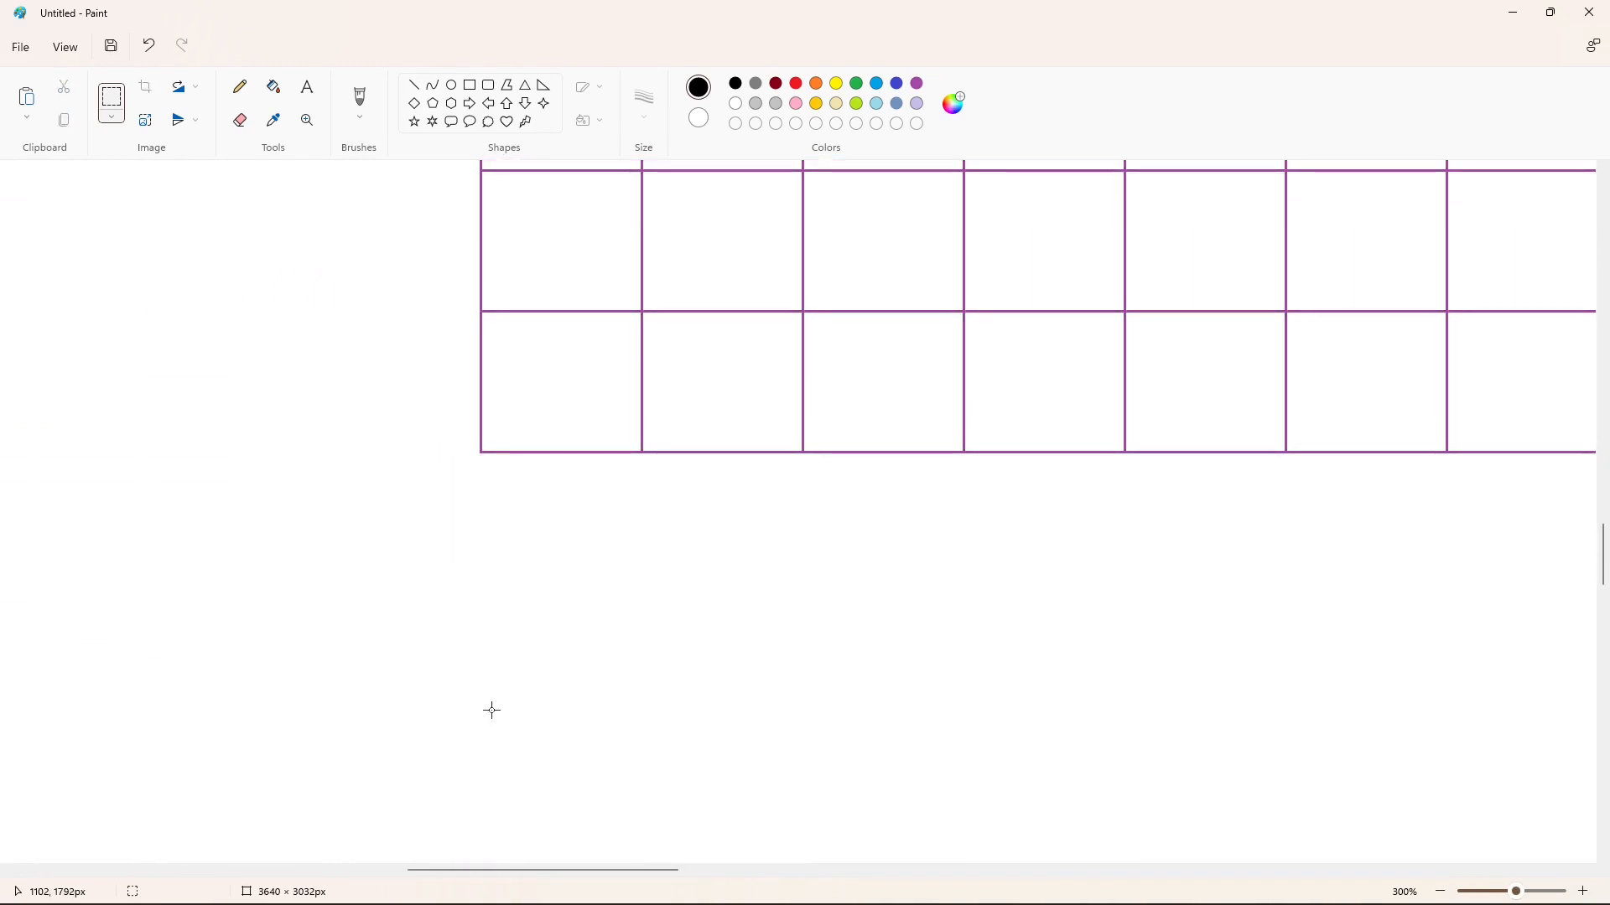
Paste another copy of the grid rows under the extended grid, align it with the columns and bottom line, and deselect it.
key("ctrl+v")
left_click_drag(202, 300, 553, 461)
key("Right")
key("Right")
key("Right")
key("Right")
key("Right")
key("Right")
key("Right")
key("Right")
key("Down")
key("Down")
key("Down")
key("Down")
key("Down")
key("Down")
key("Down")
key("Down")
key("Down")
key("Down")
key("Down")
key("Down")
key("Down")
key("Down")
key("Down")
key("Down")
key("Down")
key("Down")
key("Down")
key("Down")
key("Down")
key("Down")
key("Down")
key("Down")
key("Down")
key("Down")
left_click(241, 596)
Add one more pasted block of rows at the new lower end of the grid, matching its lines exactly to the existing ones.
scroll(241, 596, "down", 5)
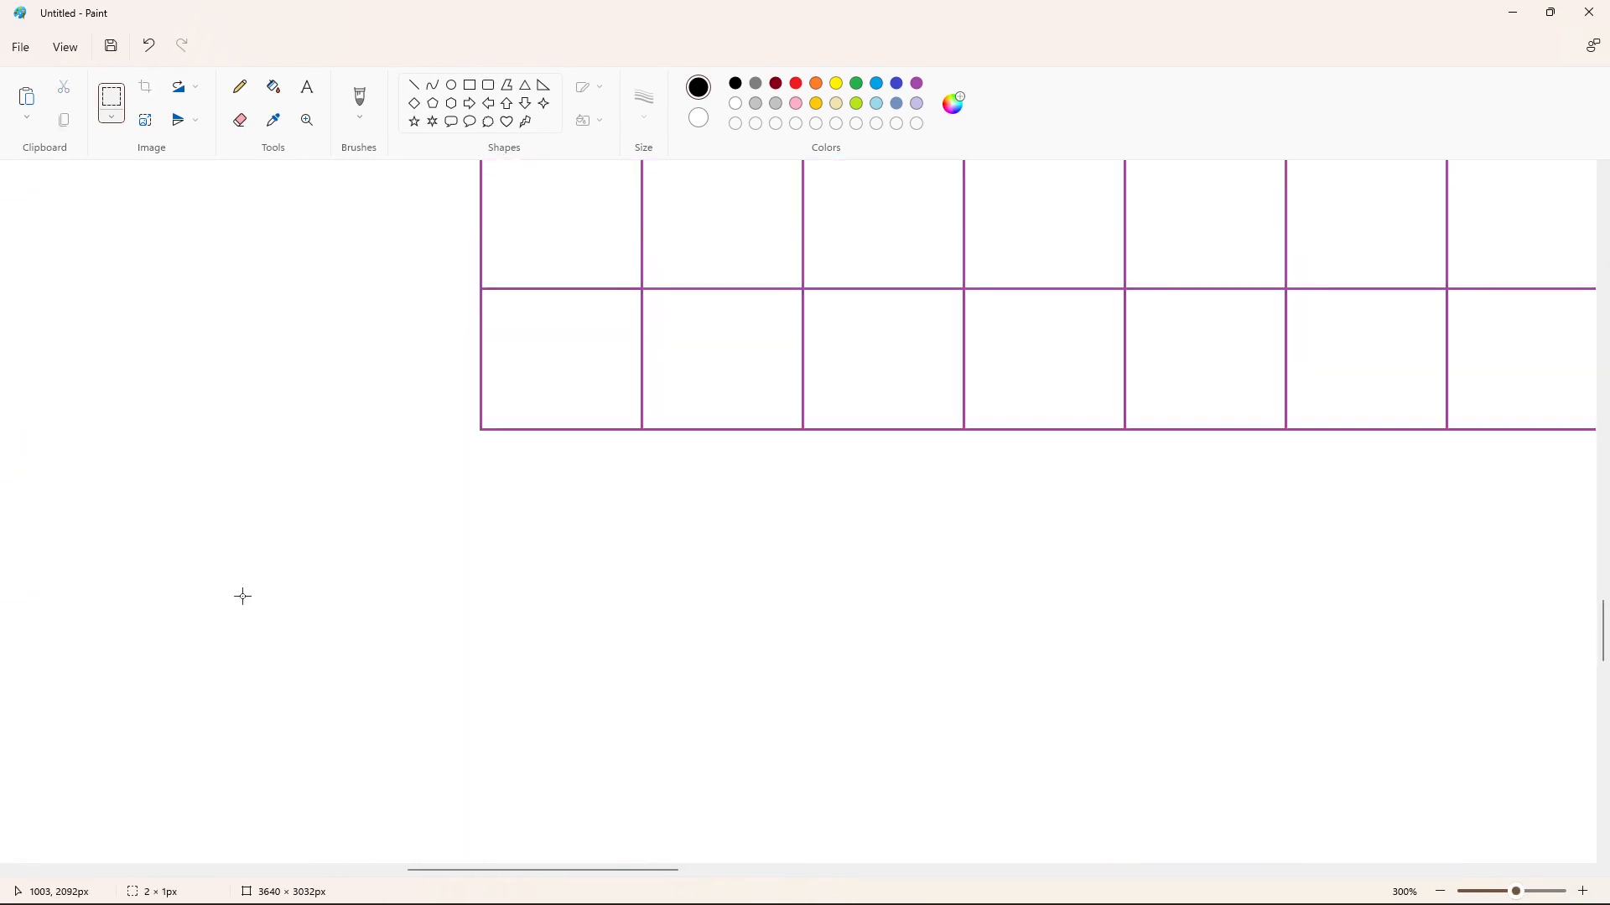
scroll(240, 596, "up", 1)
key("ctrl+v")
left_click_drag(357, 494, 655, 608)
key("Right")
key("Right")
key("Right")
key("Right")
key("Right")
key("Right")
key("Right")
key("Right")
key("Right")
key("Right")
key("Right")
key("Right")
key("Right")
key("Right")
key("Right")
key("Right")
key("Right")
key("Right")
key("Right")
key("Right")
key("Left")
key("Down")
key("Down")
key("Down")
key("Down")
key("Down")
key("Down")
key("Down")
key("Down")
key("Down")
key("Down")
key("Down")
key("Down")
key("Down")
key("Down")
key("Down")
key("Down")
key("Down")
key("Down")
key("Down")
key("Down")
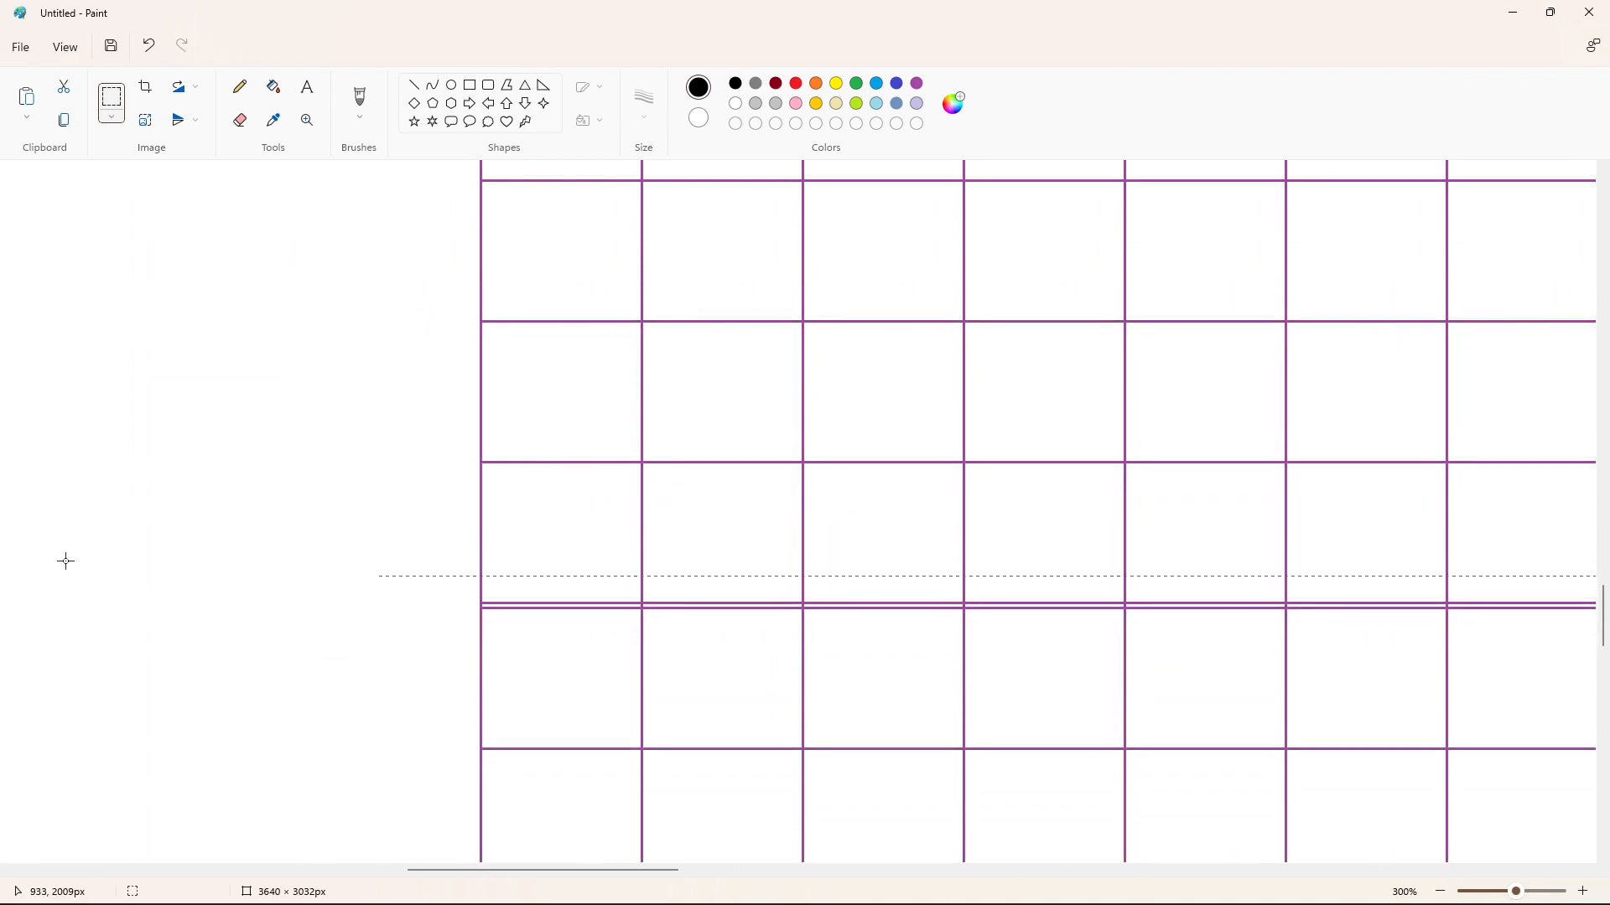
key("Up")
key("Up")
key("Up")
key("Up")
key("Up")
key("Up")
key("Up")
key("Up")
key("Up")
key("Up")
key("Down")
left_click(66, 561)
Fill the start of the body's back outline black: columns 15 and 16 in row 18, column 14 in row 19, column 13 in rows 20 and 21.
left_click(1440, 893)
left_click(1440, 893)
left_click(1440, 893)
scroll(1319, 754, "up", 5)
scroll(1319, 755, "down", 2)
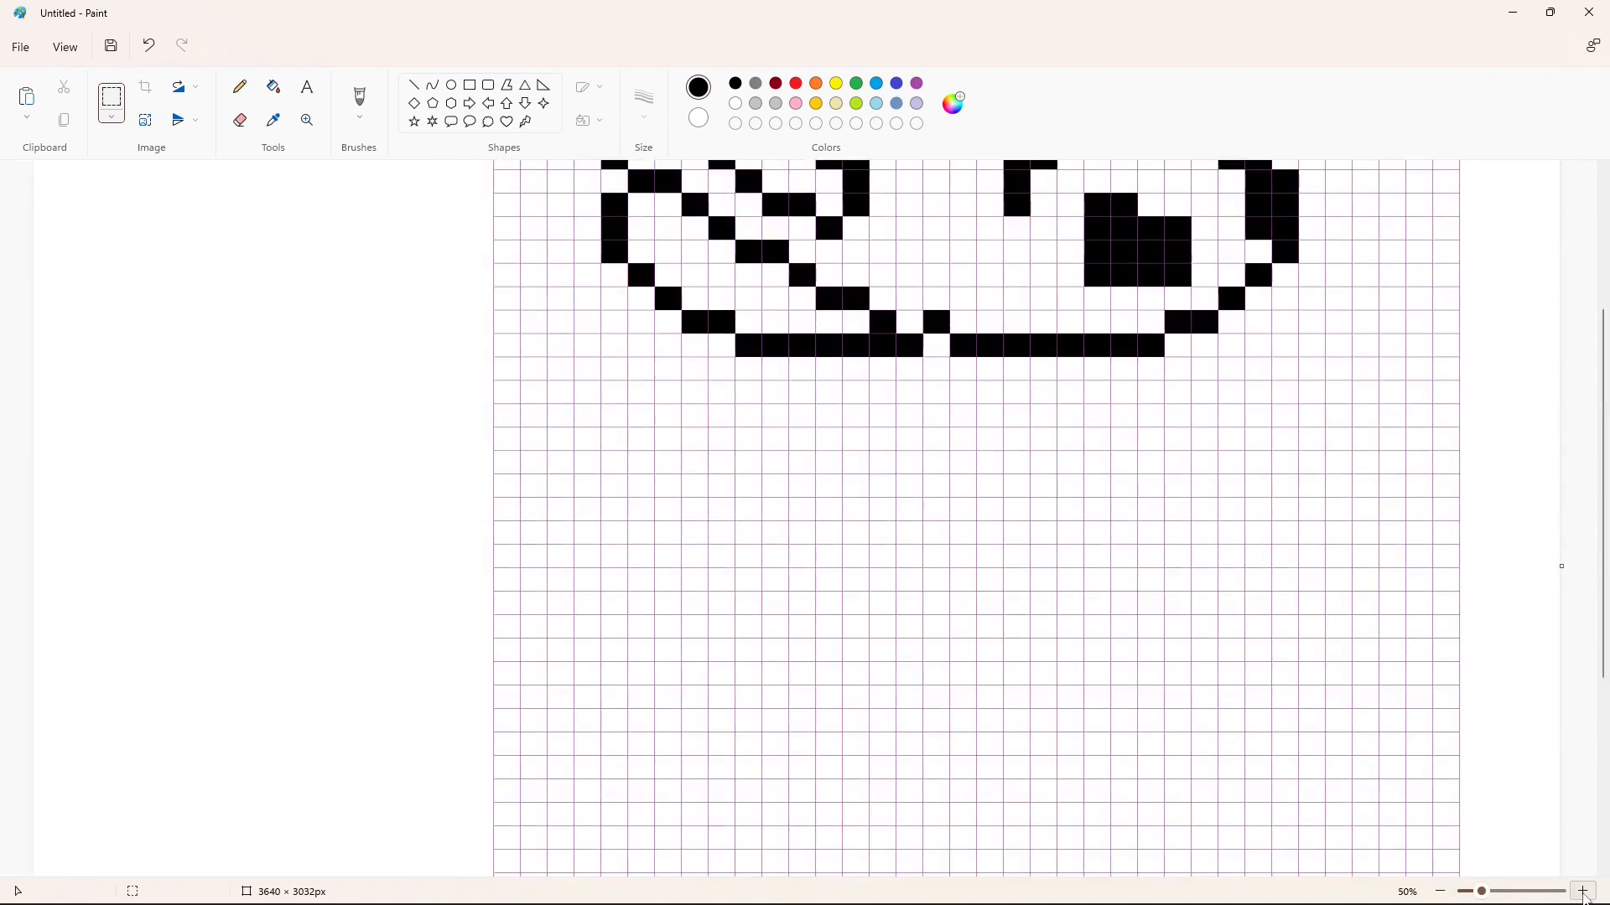
left_click(1582, 892)
left_click_drag(803, 870, 1293, 870)
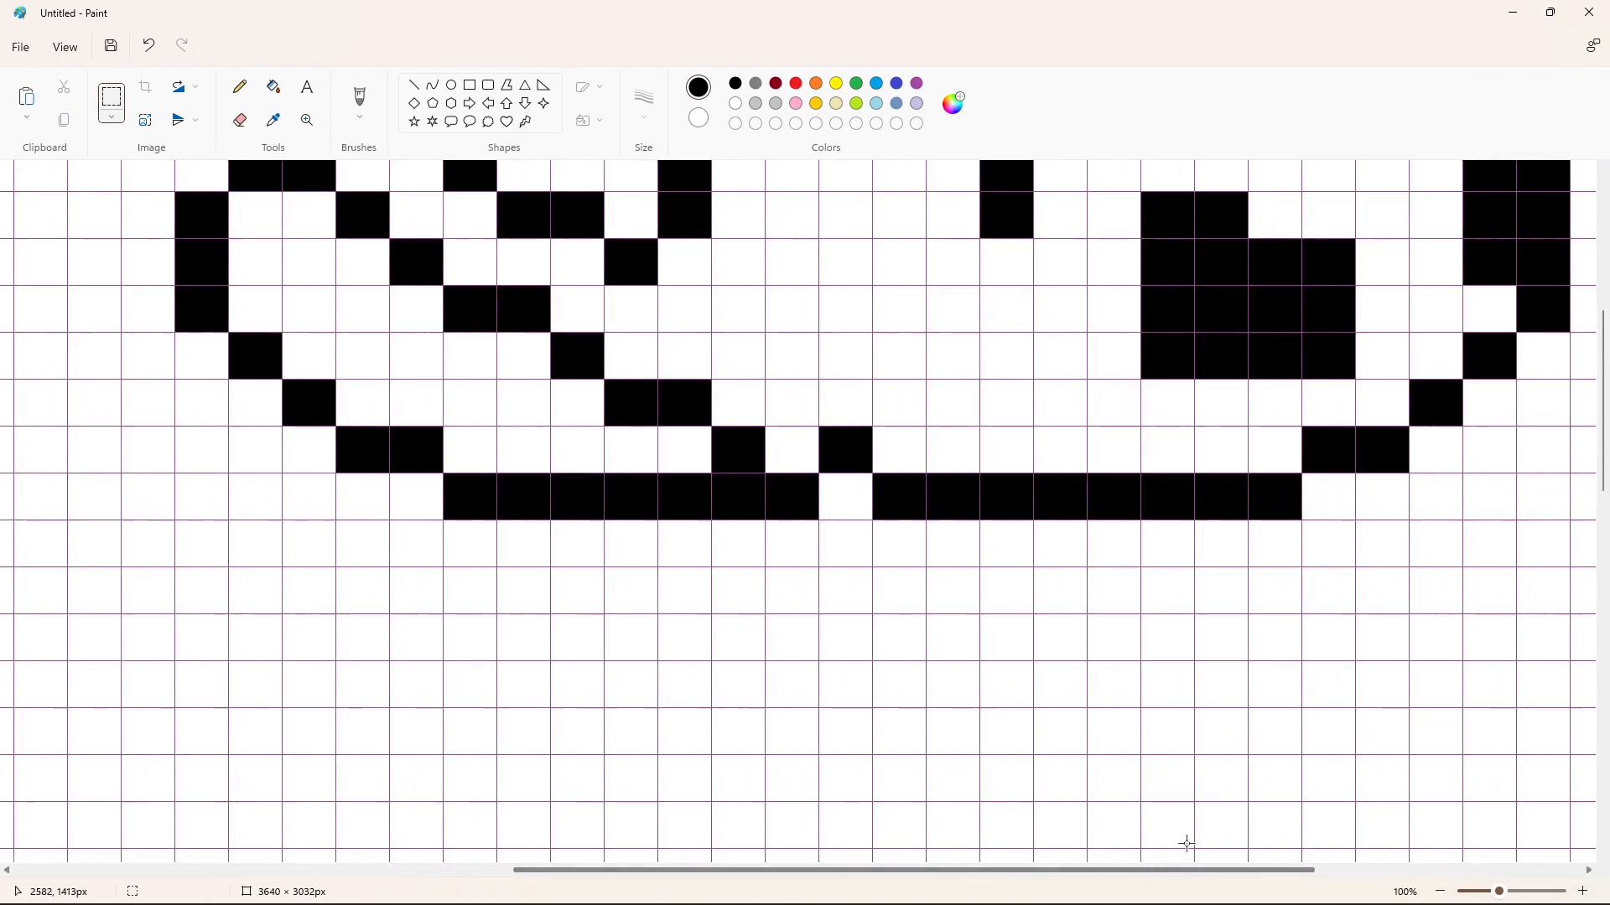
left_click(273, 88)
left_click(742, 546)
left_click(792, 546)
left_click(685, 591)
left_click(632, 638)
left_click(631, 685)
Continue the black back outline: column 12 in rows 22 and 23, column 11 in rows 24 and 25, columns 12 and 13 in row 26, column 14 in row 27.
scroll(729, 682, "down", 2)
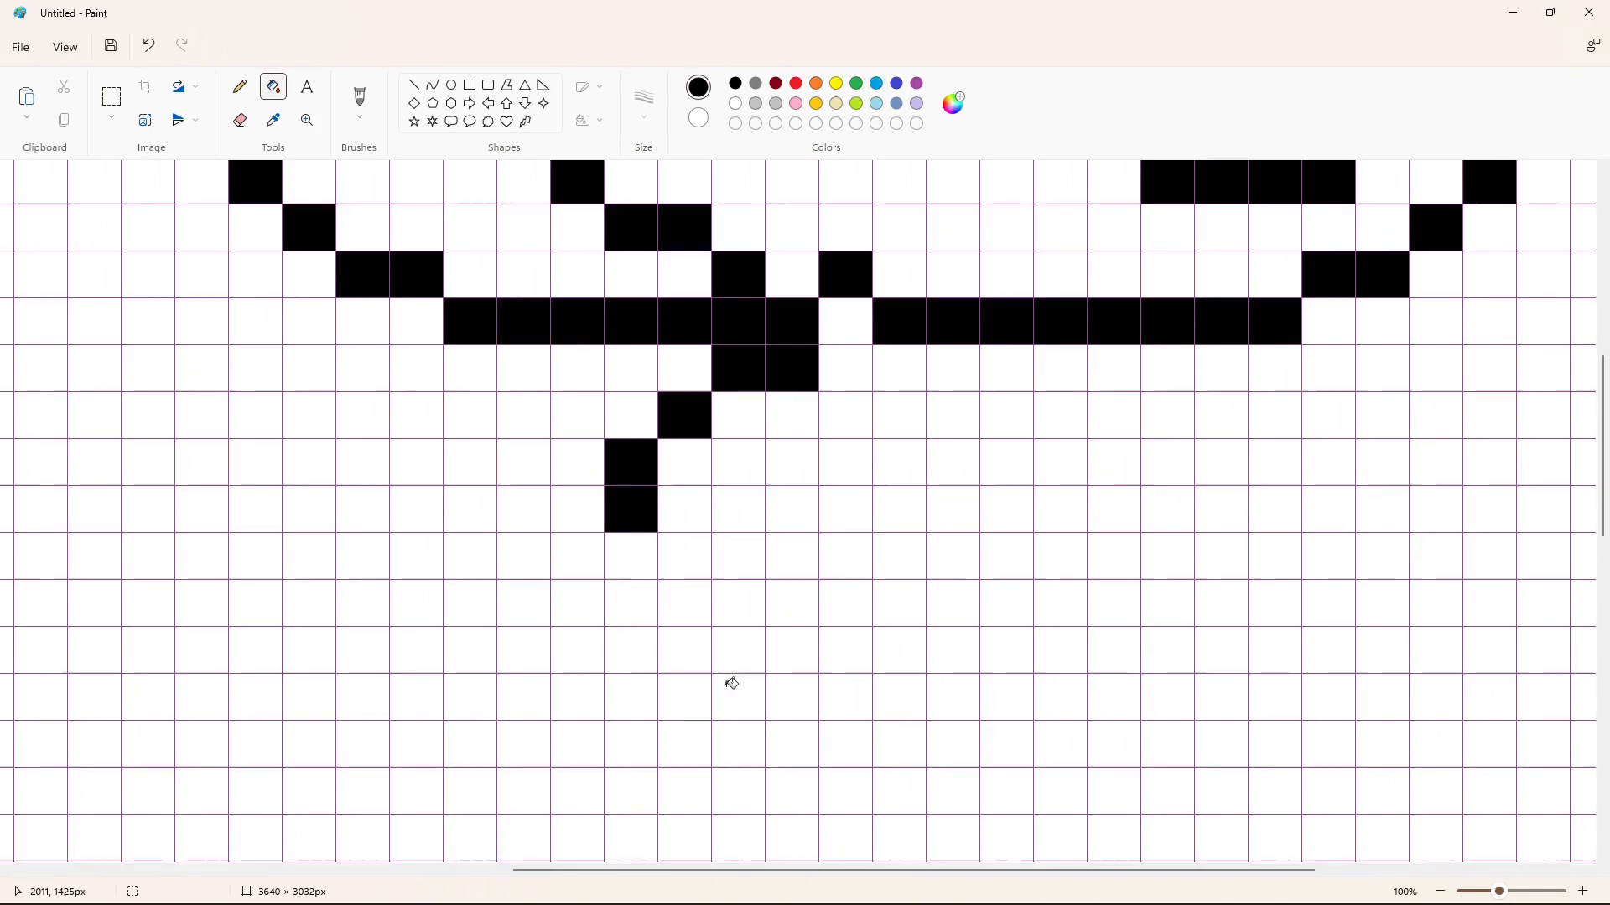
left_click(577, 557)
left_click(578, 604)
left_click(524, 651)
left_click(524, 697)
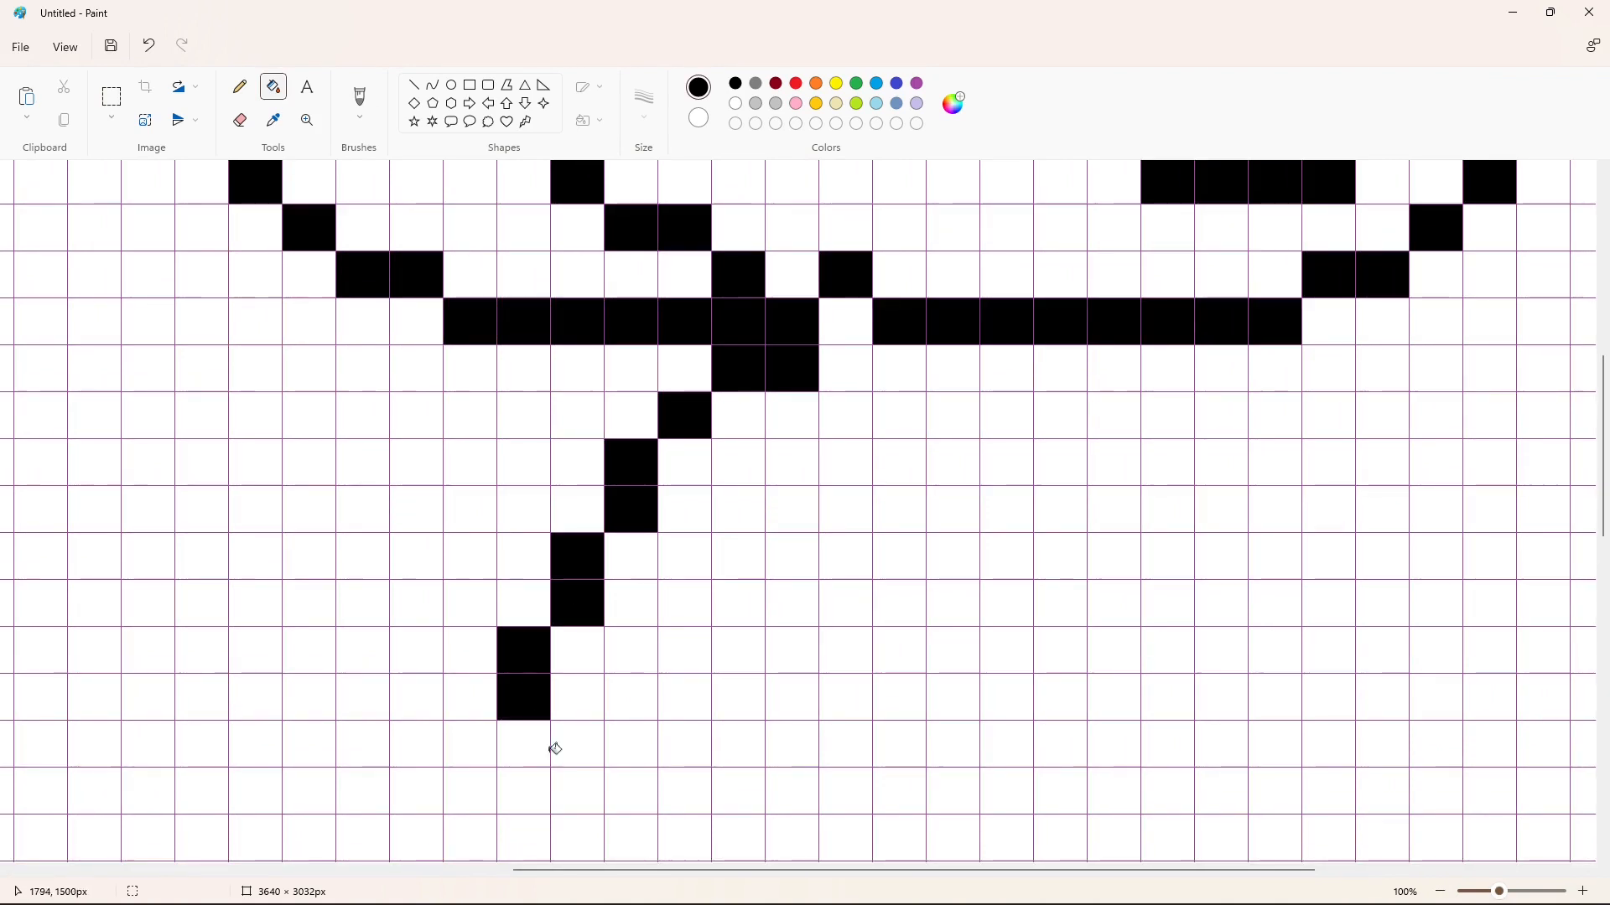
left_click(578, 744)
left_click(632, 745)
left_click(671, 782)
Fill two black lines below the head: column 25 in row 18, columns 22 and 24 in rows 19 and 20, and column 21 in row 18.
scroll(1158, 473, "right", 1)
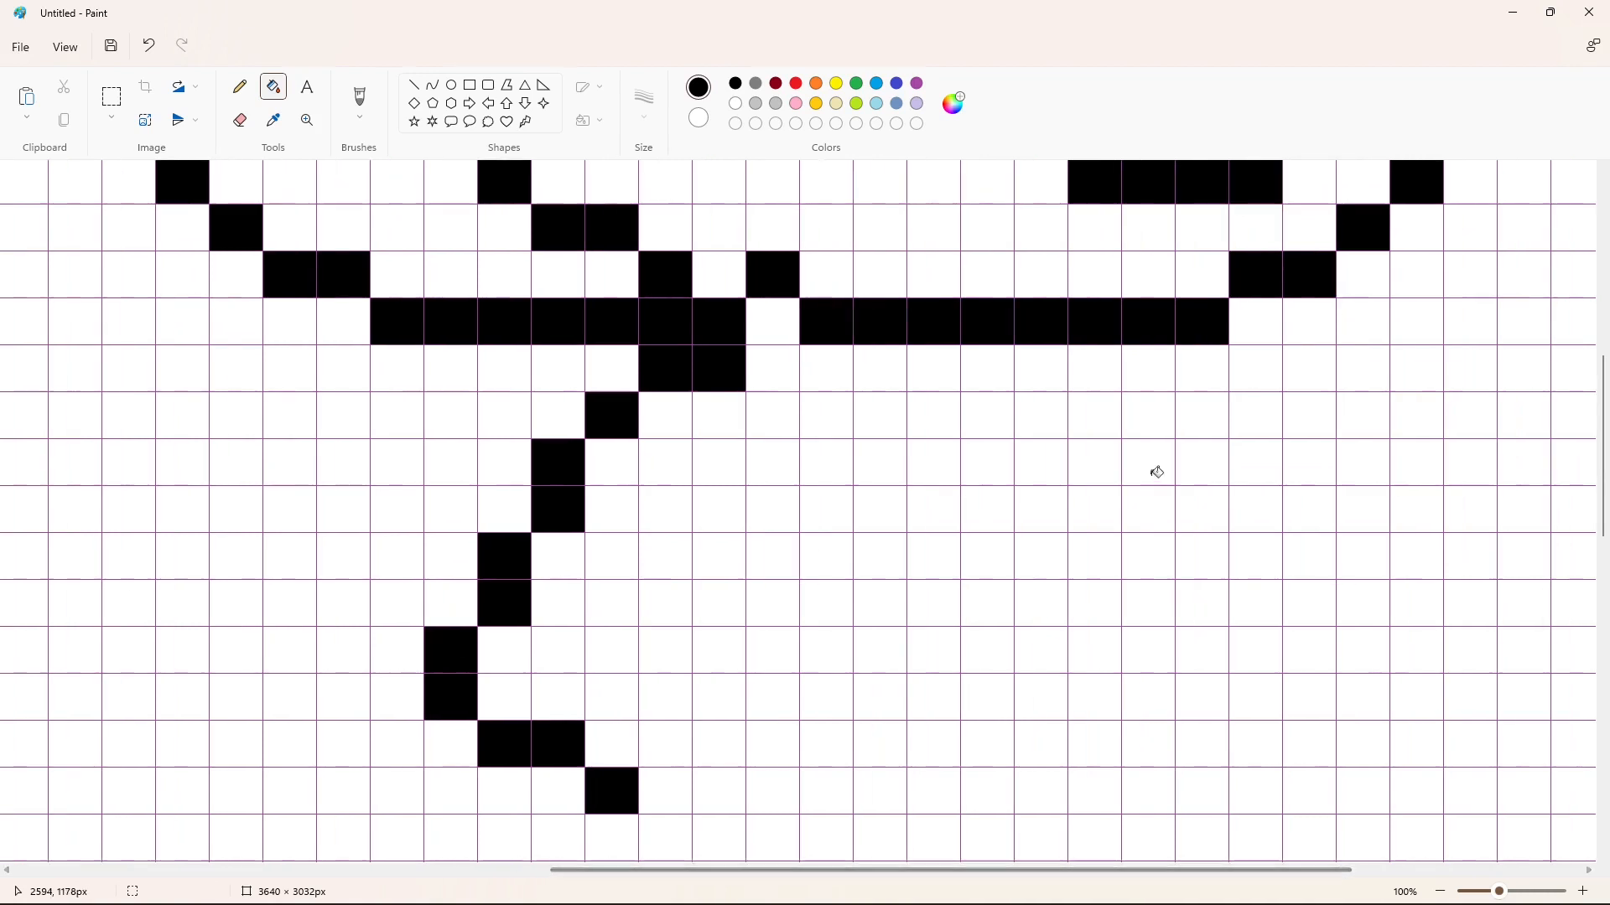
left_click(1206, 376)
left_click(1147, 418)
left_click(1144, 470)
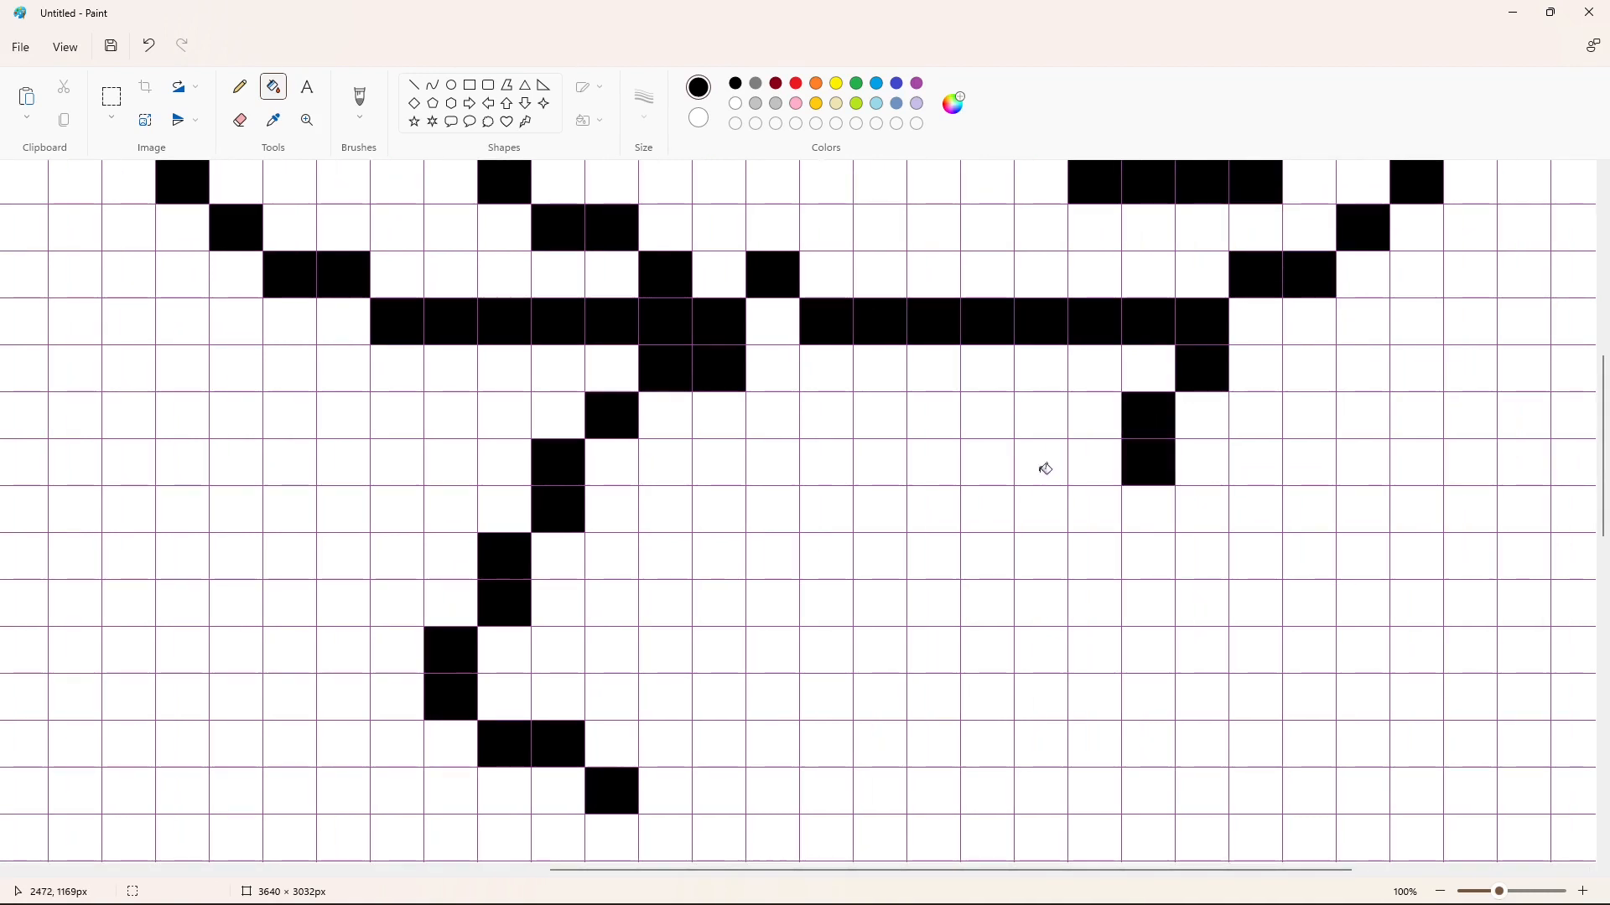
left_click(1046, 469)
left_click(1048, 419)
left_click(989, 369)
Fill black cells at columns 23 and 25 to 27 in row 21, columns 25 and 26 in row 22, and column 25 in row 23.
left_click(1190, 513)
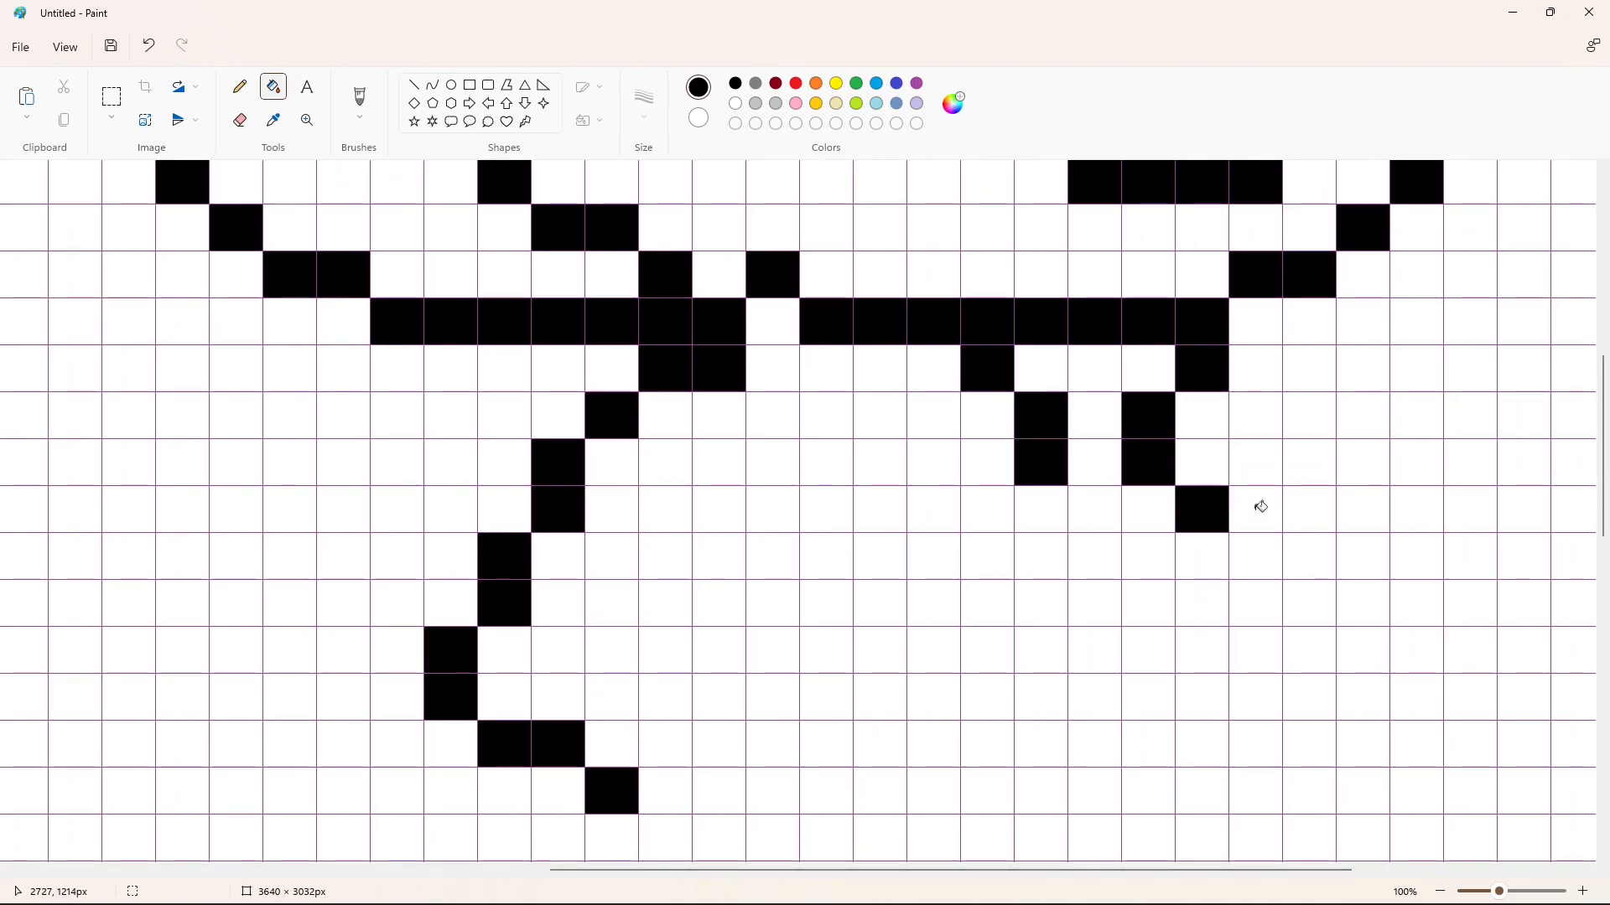
left_click(1260, 506)
left_click(1109, 506)
left_click(1262, 562)
left_click(1200, 600)
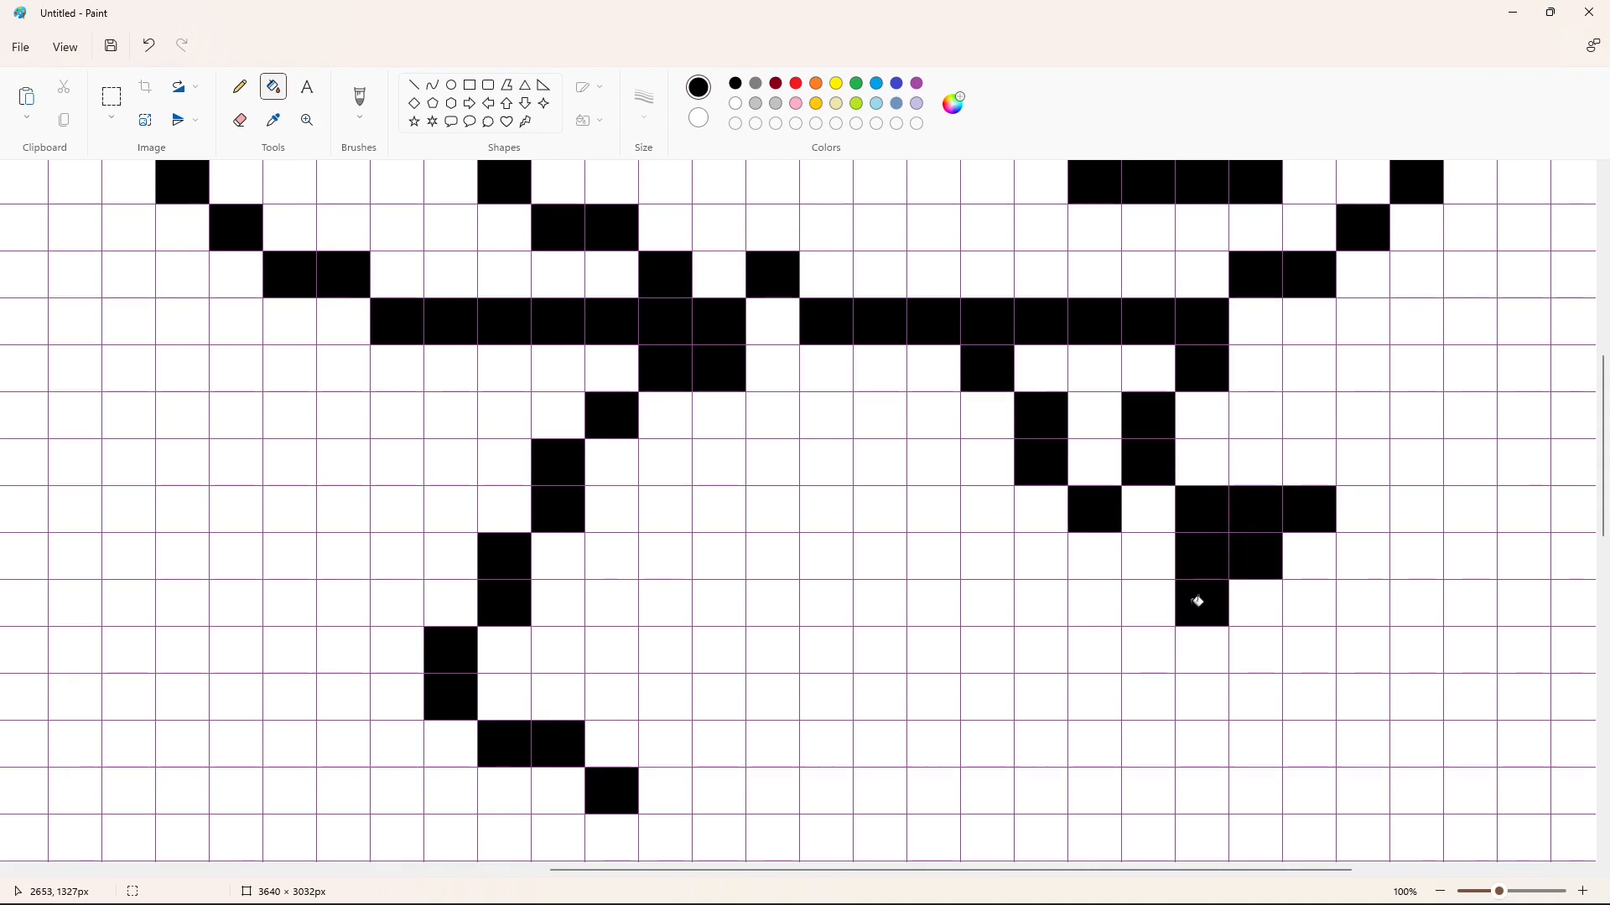
Close the front leg's outline in black: columns 23 to 25 in row 24, column 23 in rows 22 and 23, and column 24 in row 25.
left_click(1203, 651)
left_click(1149, 651)
left_click(1097, 651)
left_click(1100, 604)
left_click(1113, 555)
left_click(1143, 693)
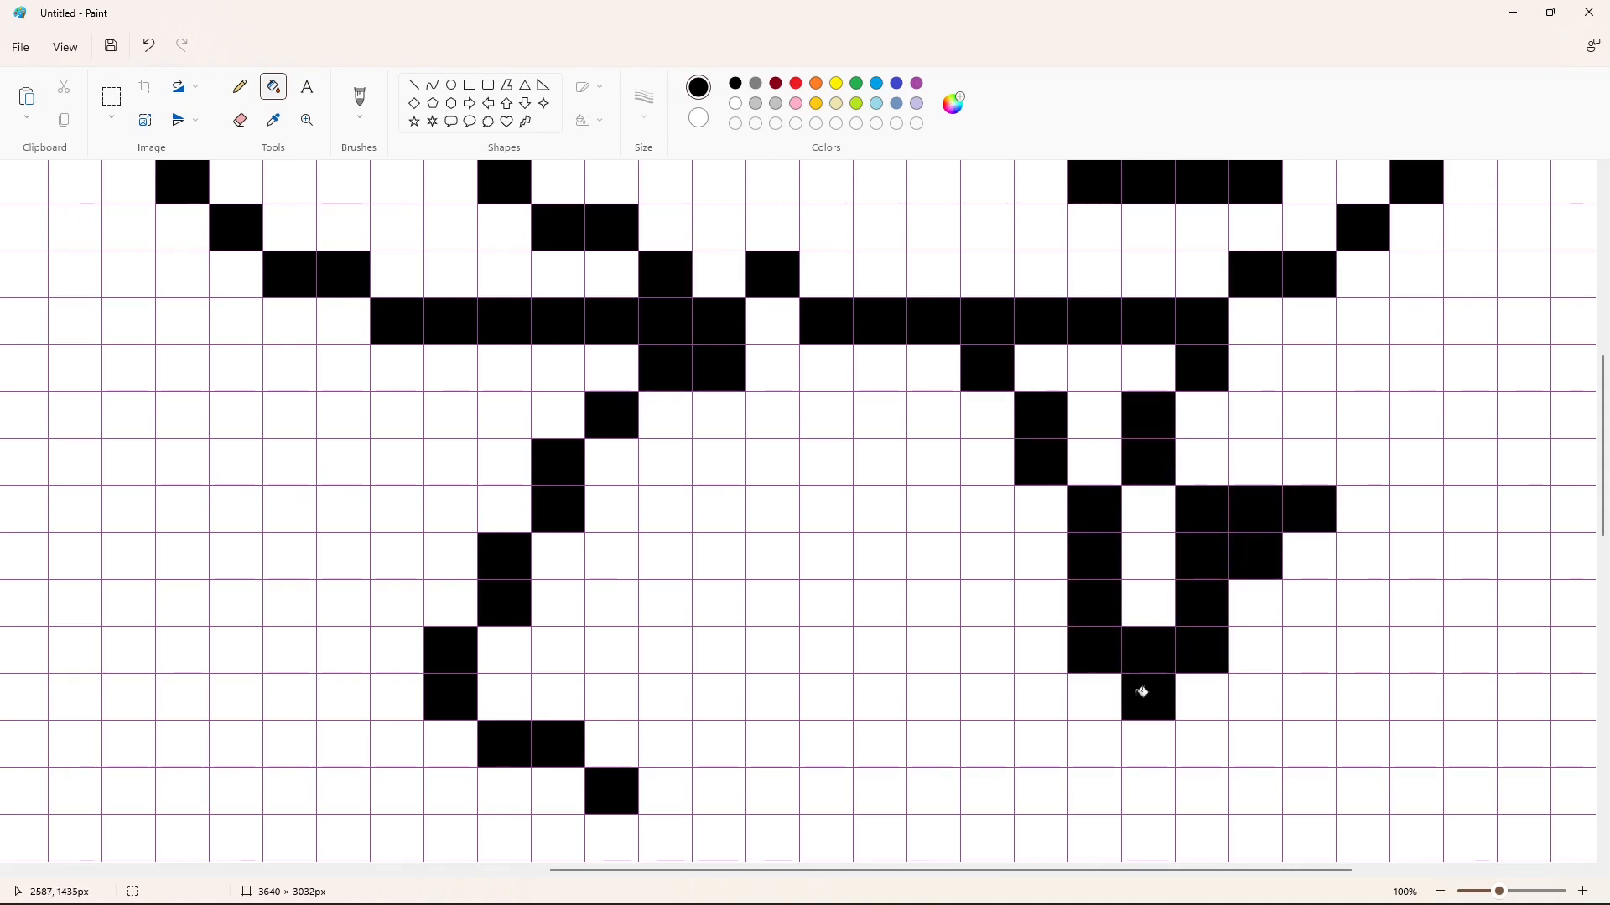
Fill the base black across columns 15 to 27 in row 27, plus columns 25 and 27 in row 26, column 26 in row 25, column 28 in rows 22 to 25.
left_click(1205, 746)
left_click(1259, 704)
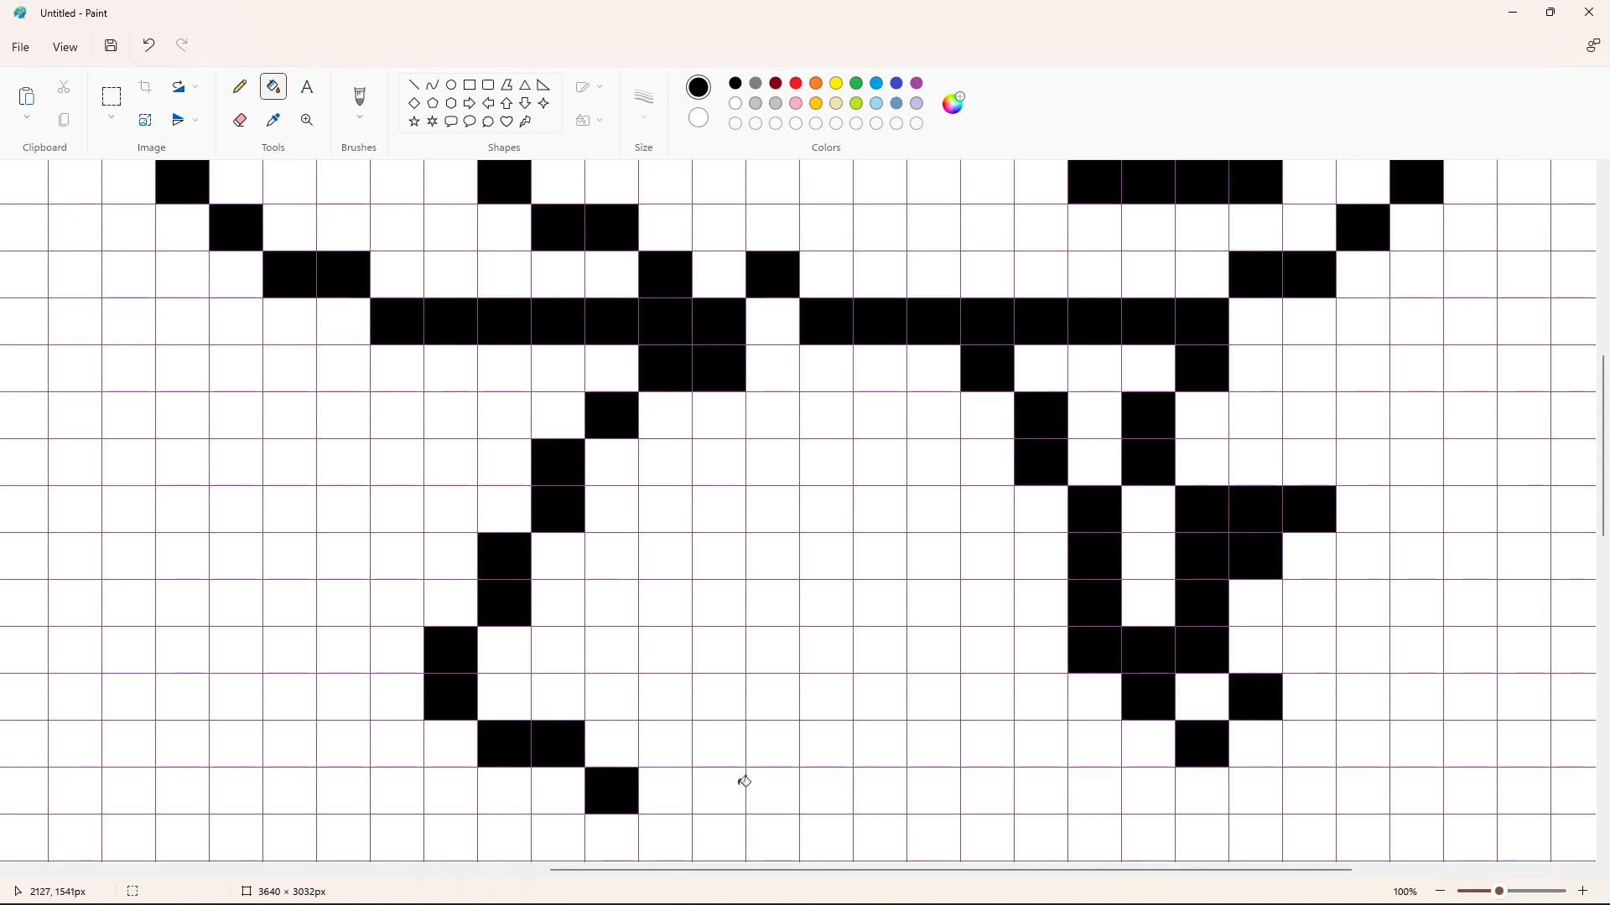
mouse_move(665, 790)
left_mouse_down()
mouse_move(1211, 792)
mouse_move(1304, 744)
left_mouse_up()
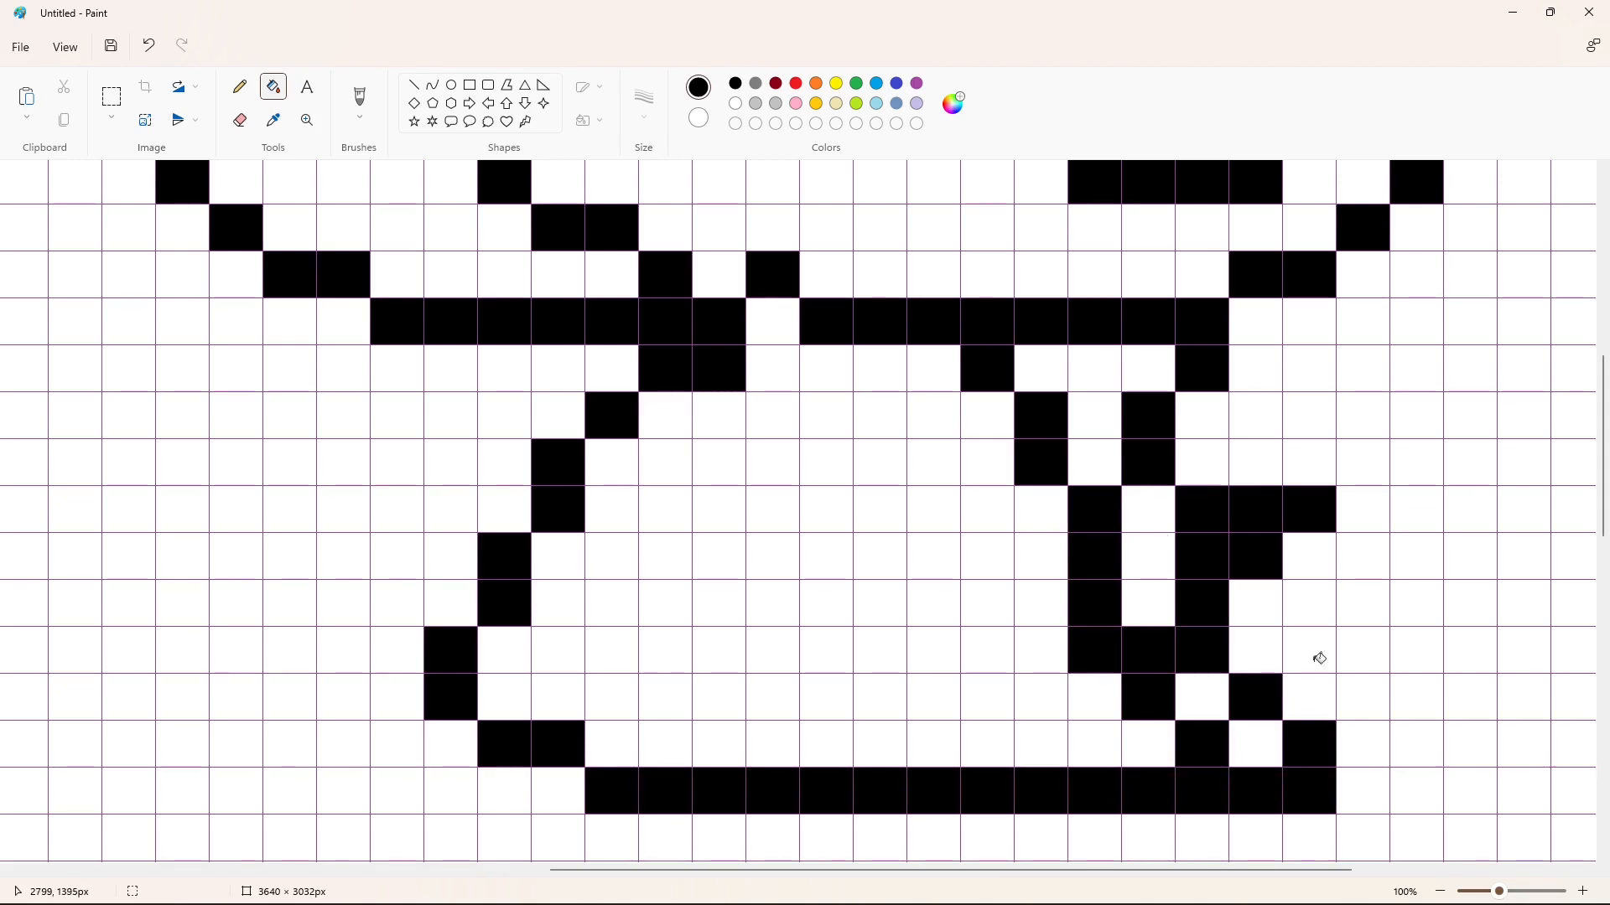
mouse_move(1267, 494)
left_mouse_down()
mouse_move(1363, 597)
mouse_move(1359, 696)
left_mouse_up()
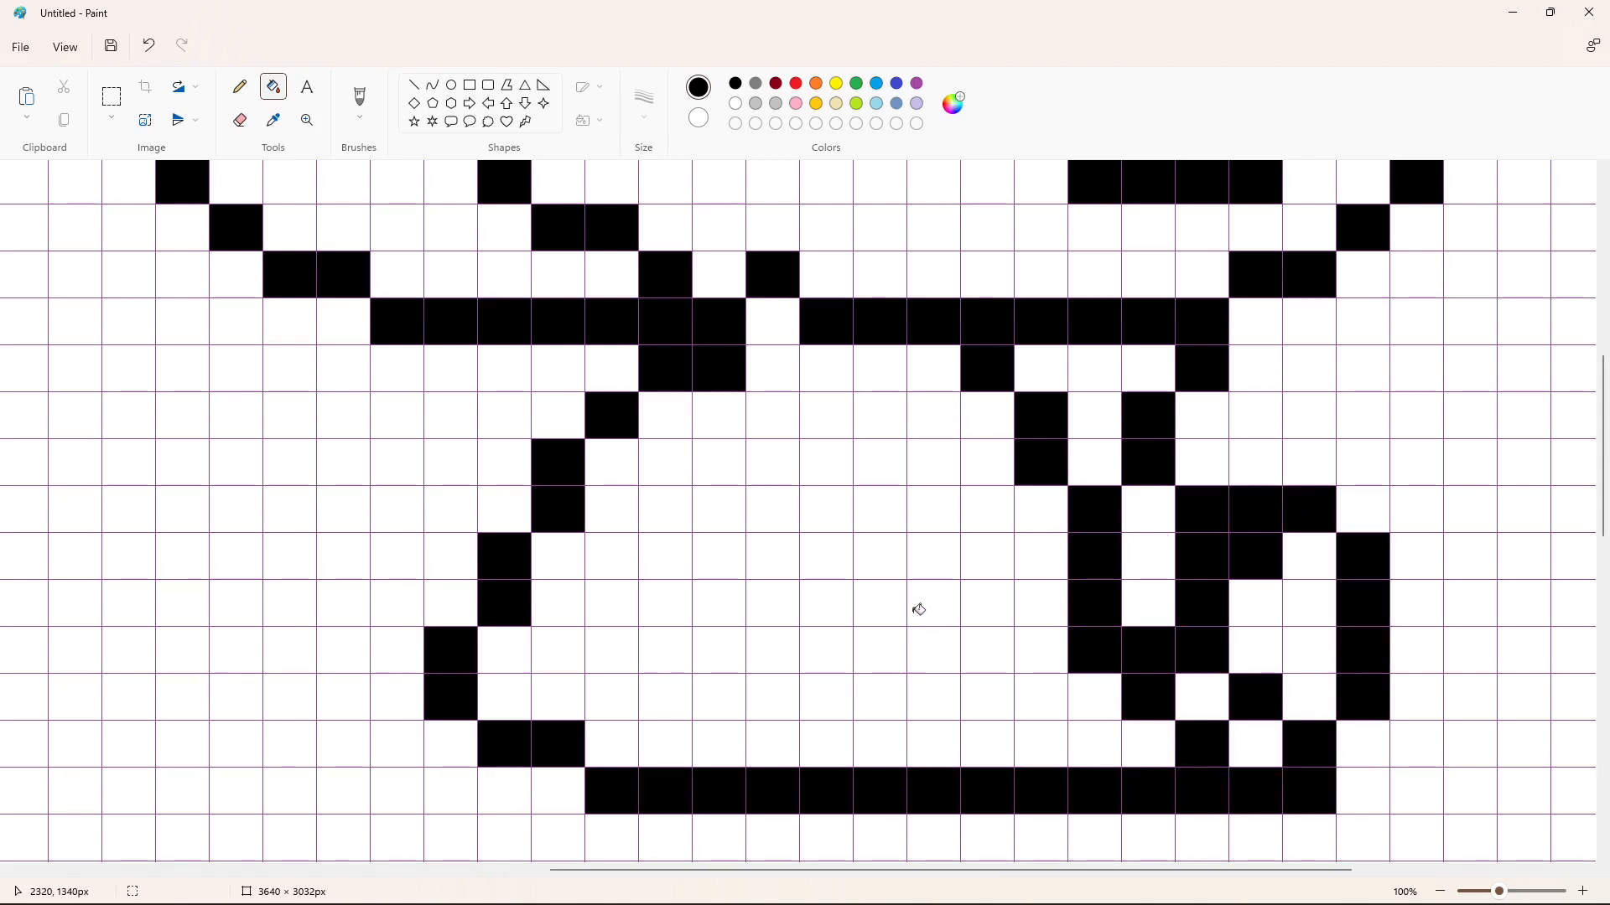
Fill the hind leg curve black: column 21 in rows 23 to 25, column 20 in rows 22 and 26, column 19 in rows 21 and 22, column 18 in row 20.
left_click(987, 603)
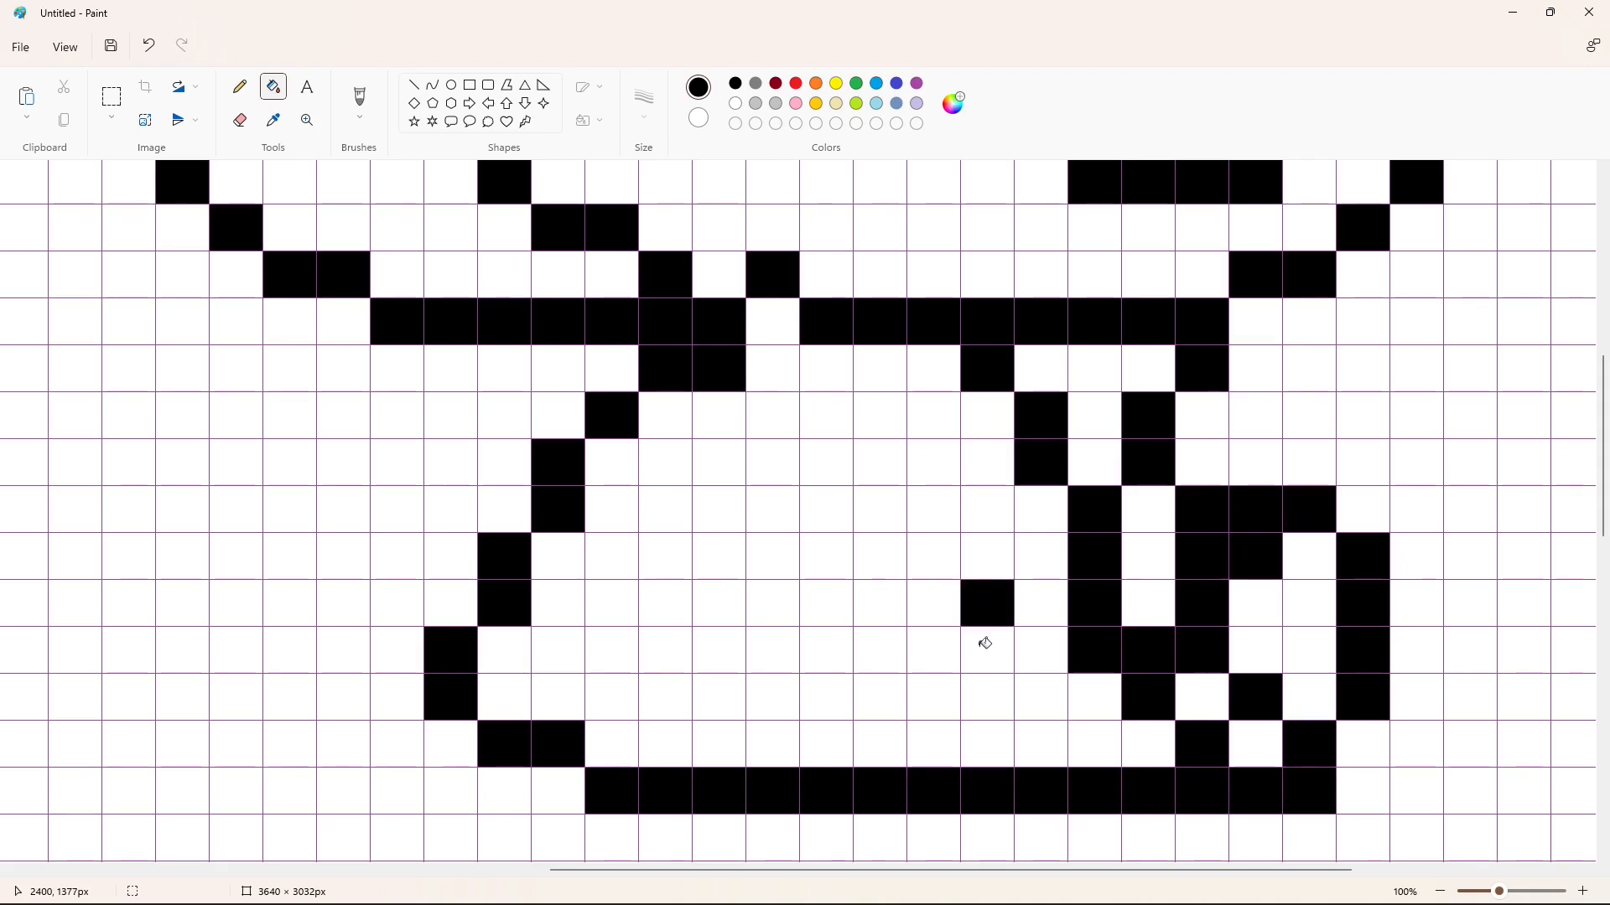
left_click(987, 650)
left_click(988, 697)
left_click(934, 745)
left_click(954, 570)
left_click(881, 557)
left_click(883, 508)
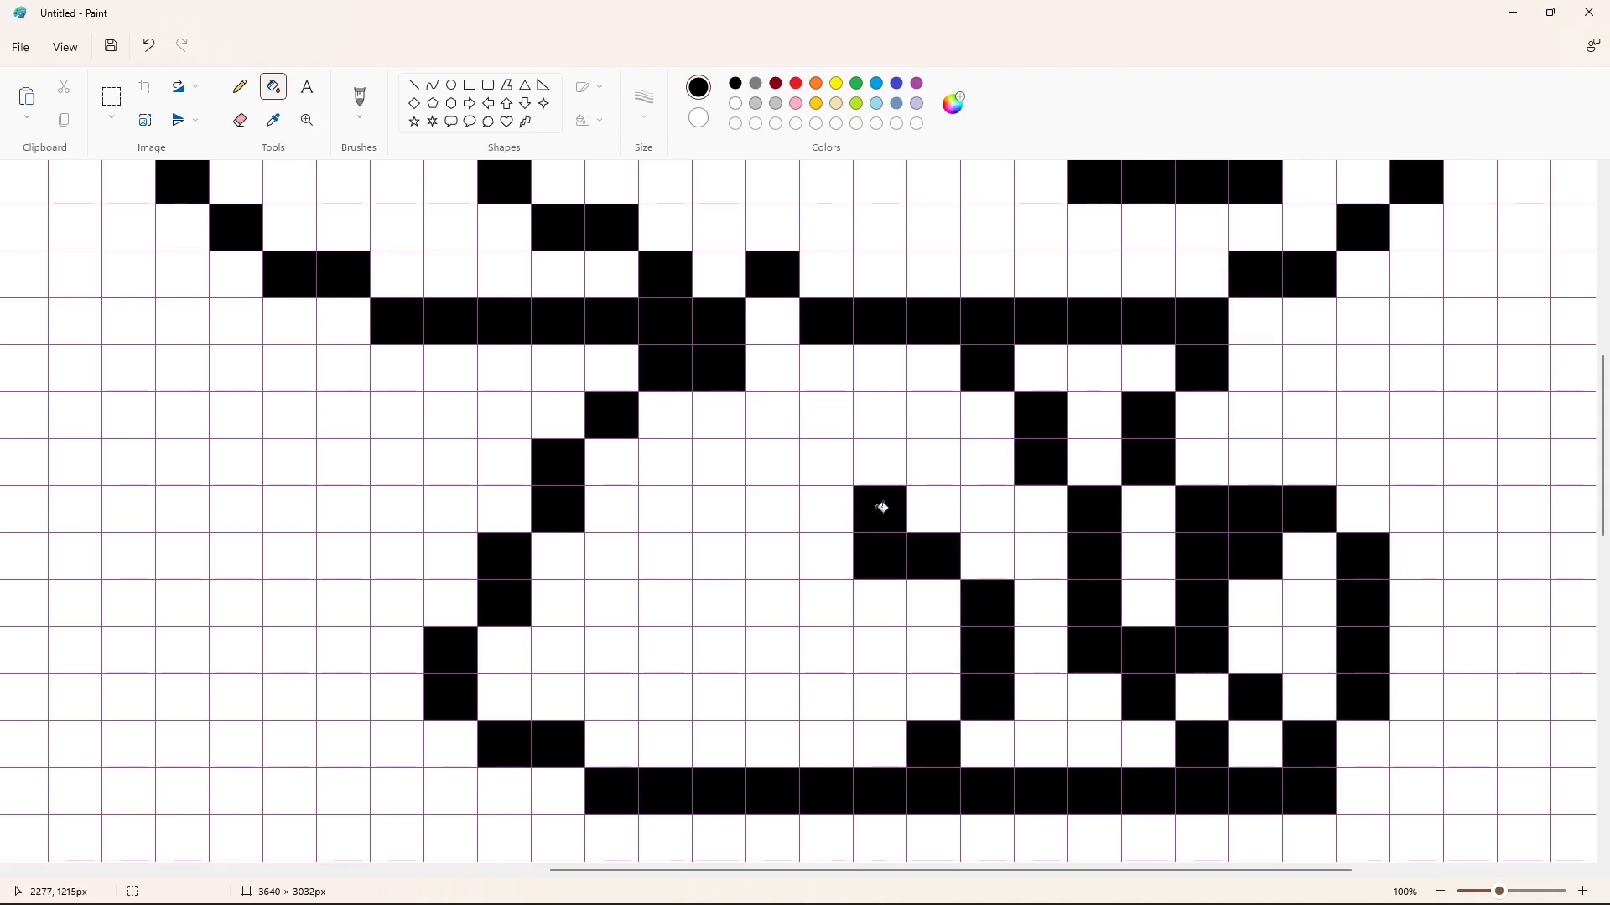
left_click(839, 461)
Fill inner body details black: columns 15, 17 and 18 in row 23, columns 16 and 17 in row 22, and column 17 in rows 24 and 26.
left_click(827, 603)
left_click(772, 603)
left_click(772, 557)
left_click(716, 558)
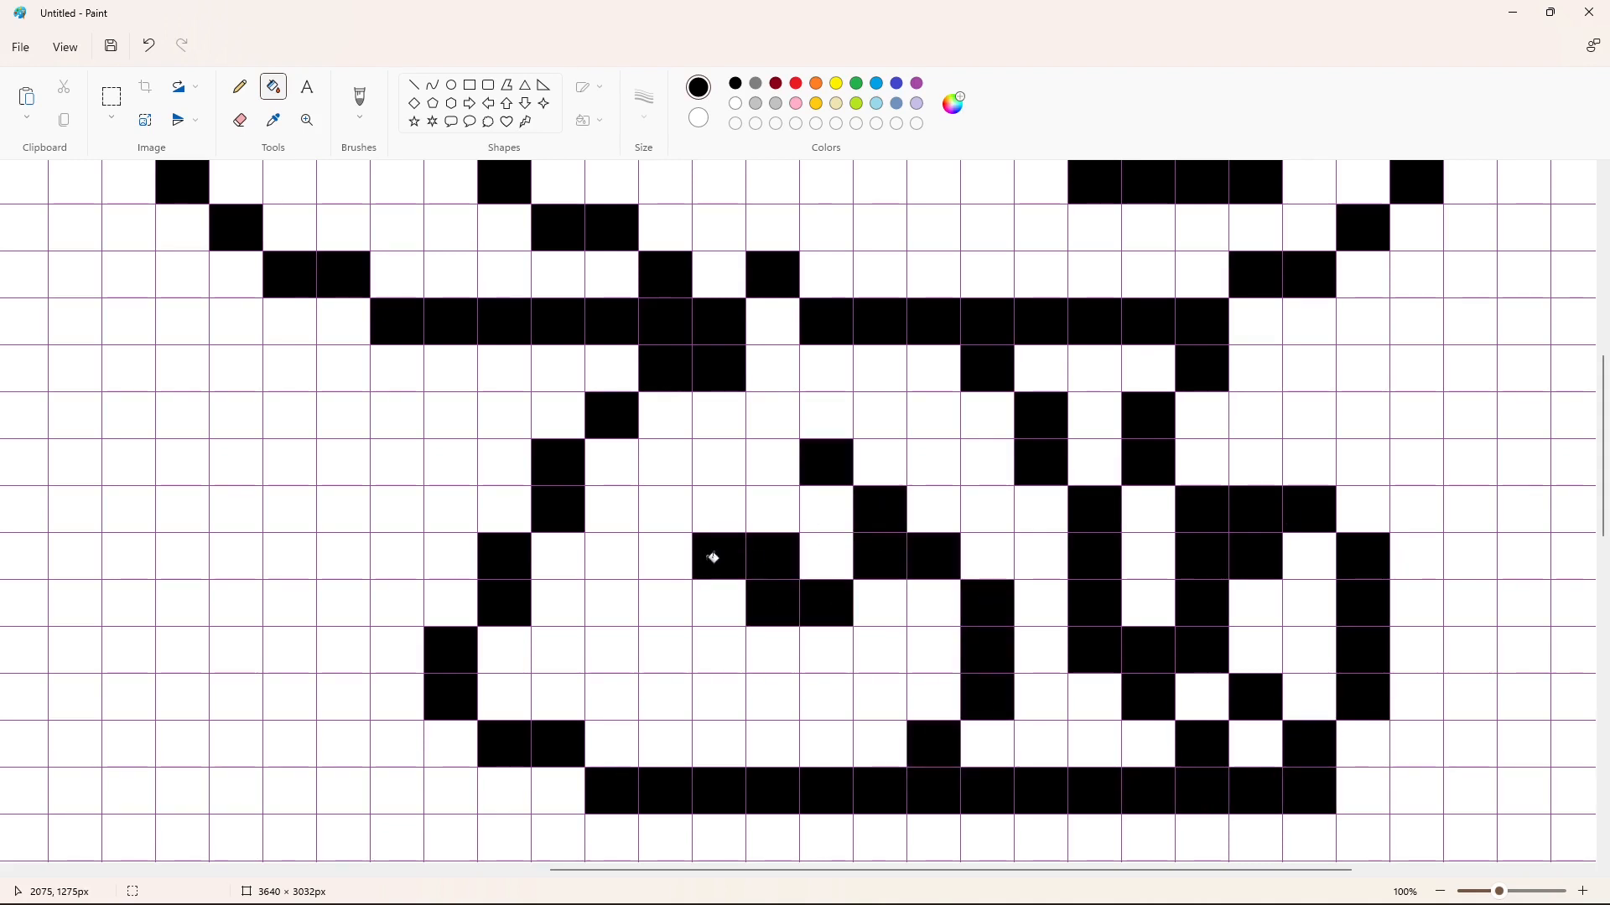
left_click(772, 652)
left_click(775, 737)
left_click(664, 607)
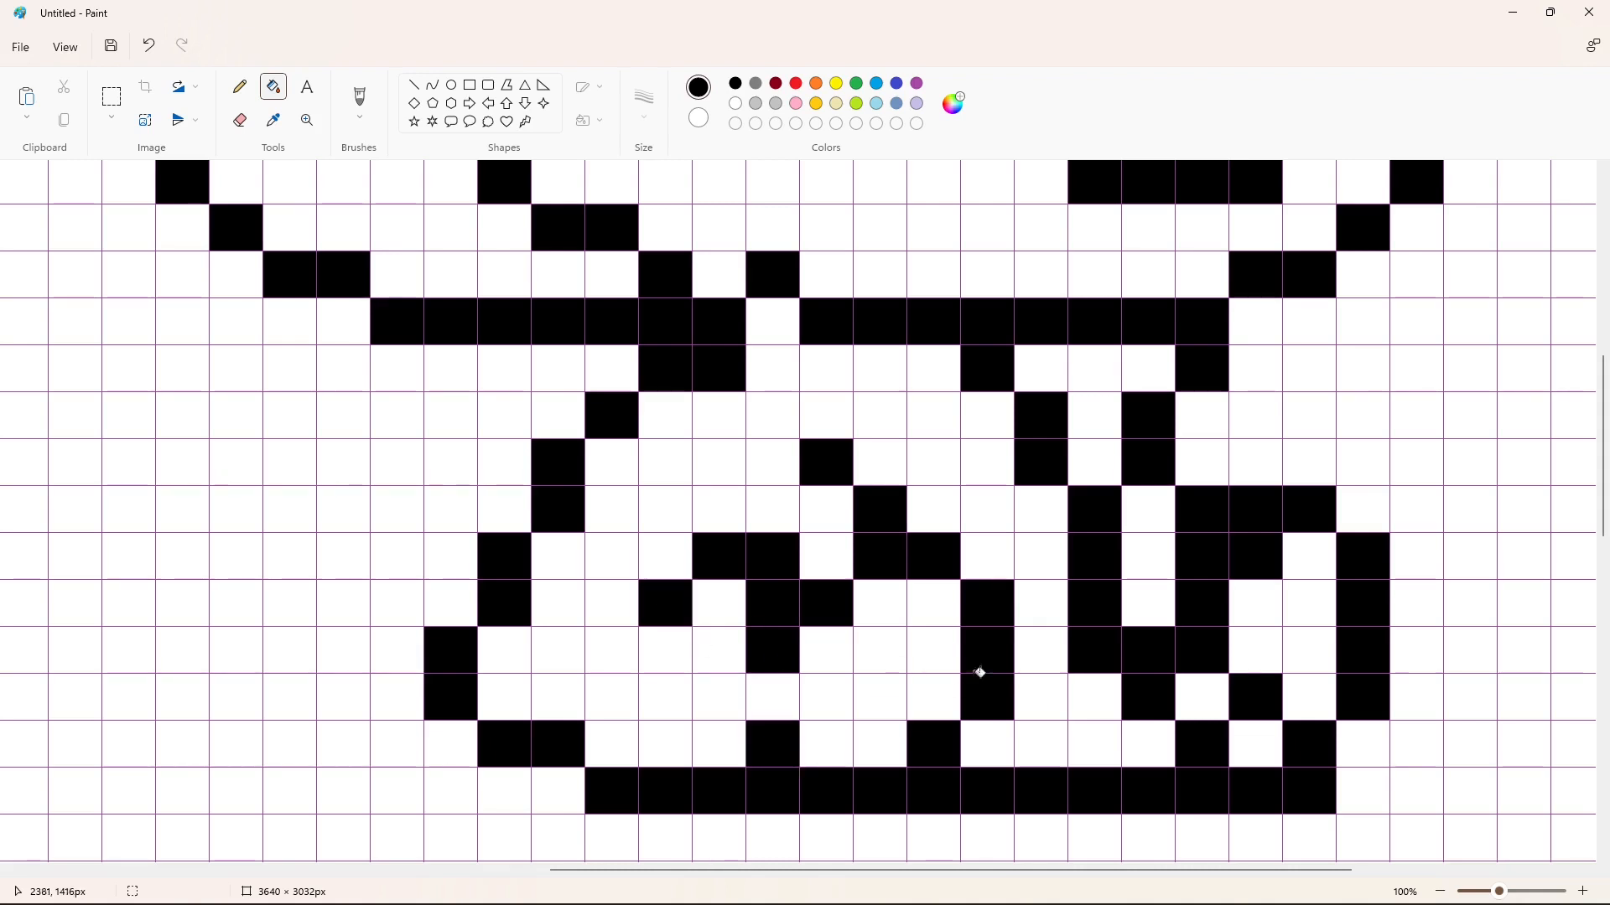
Cover the finished character and the grid around it with a white-filled rectangle, leaving only the lowest grid rows.
scroll(1323, 677, "down", 3, "ctrl")
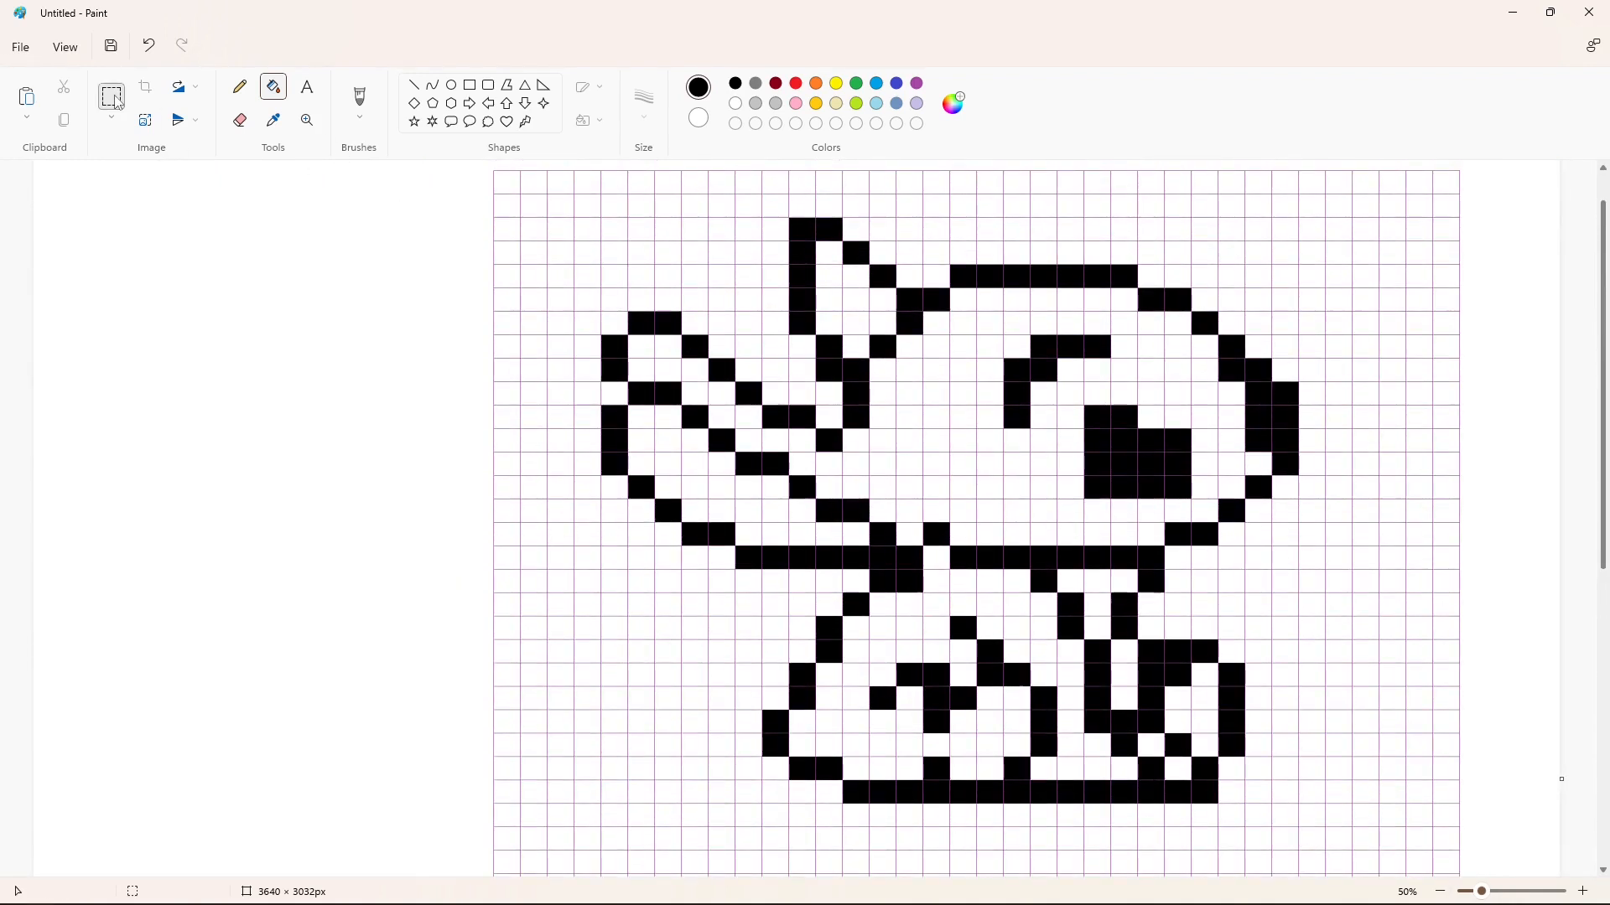
left_click_drag(1536, 853, 1533, 853)
left_click(587, 118)
left_click(571, 202)
left_click_drag(316, 165, 1538, 904)
scroll(370, 621, "down", 7)
left_click(521, 748)
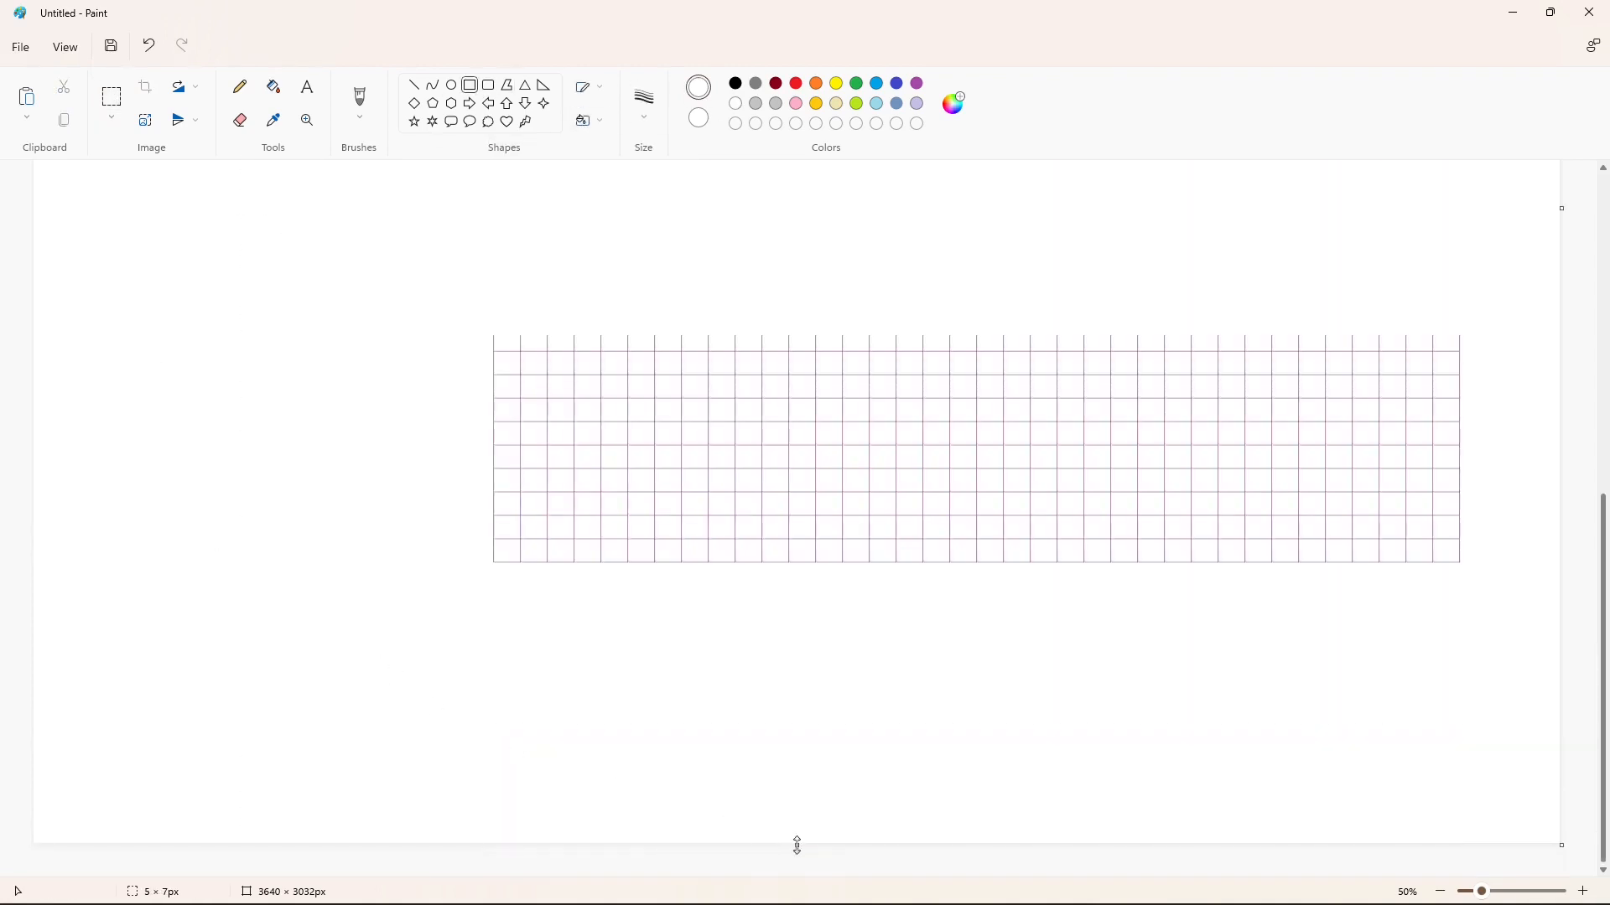
Shorten the canvas to 3640 × 1641 px to remove the leftover grid, and paste the copied character with its grid, centred on the canvas.
left_click_drag(797, 846, 799, 94)
left_click_drag(798, 716, 801, 846)
key("ctrl+v")
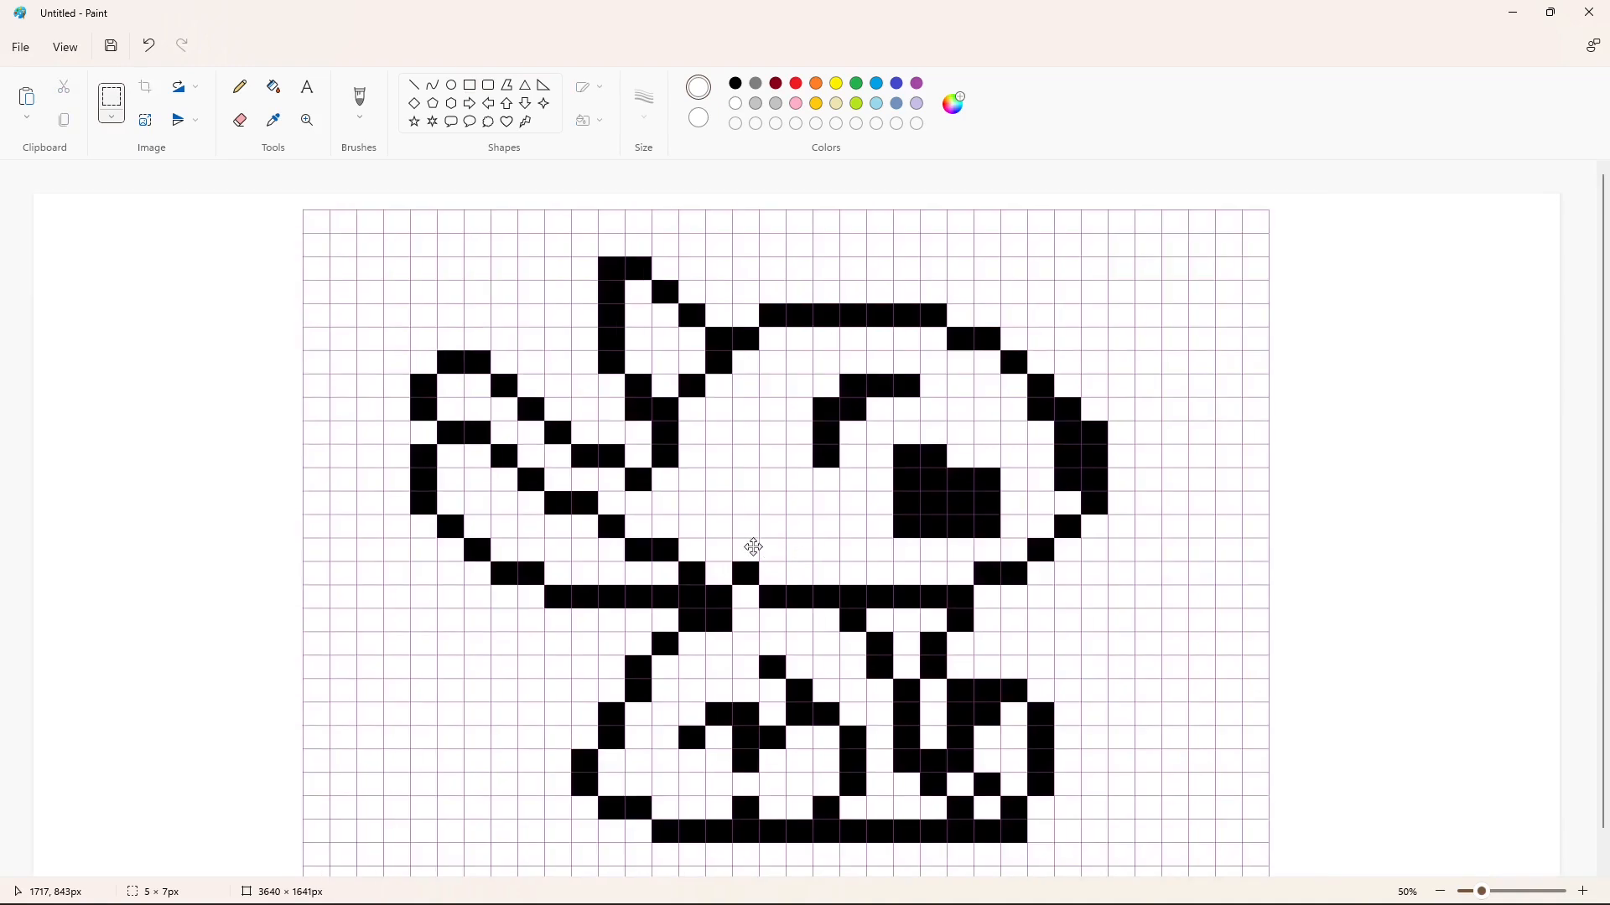
left_click_drag(768, 532, 770, 521)
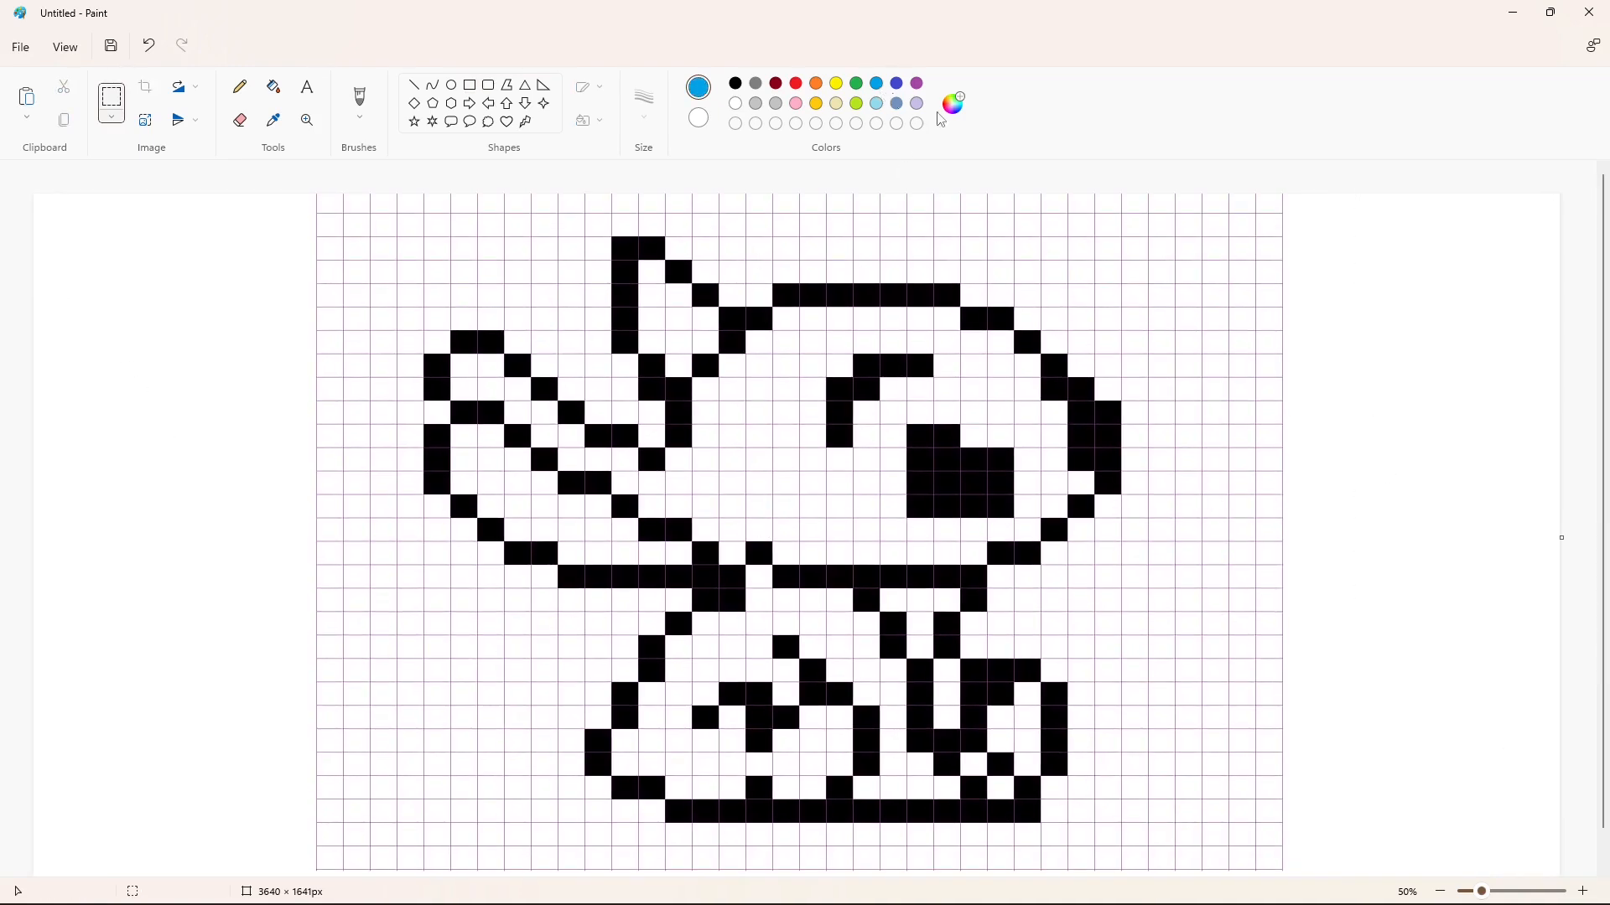
Add two custom colors to the palette: a bright light cyan and a medium blue.
left_click(952, 104)
left_click(885, 349)
left_click_drag(984, 428, 984, 401)
left_click(655, 571)
left_click(950, 112)
left_click(887, 344)
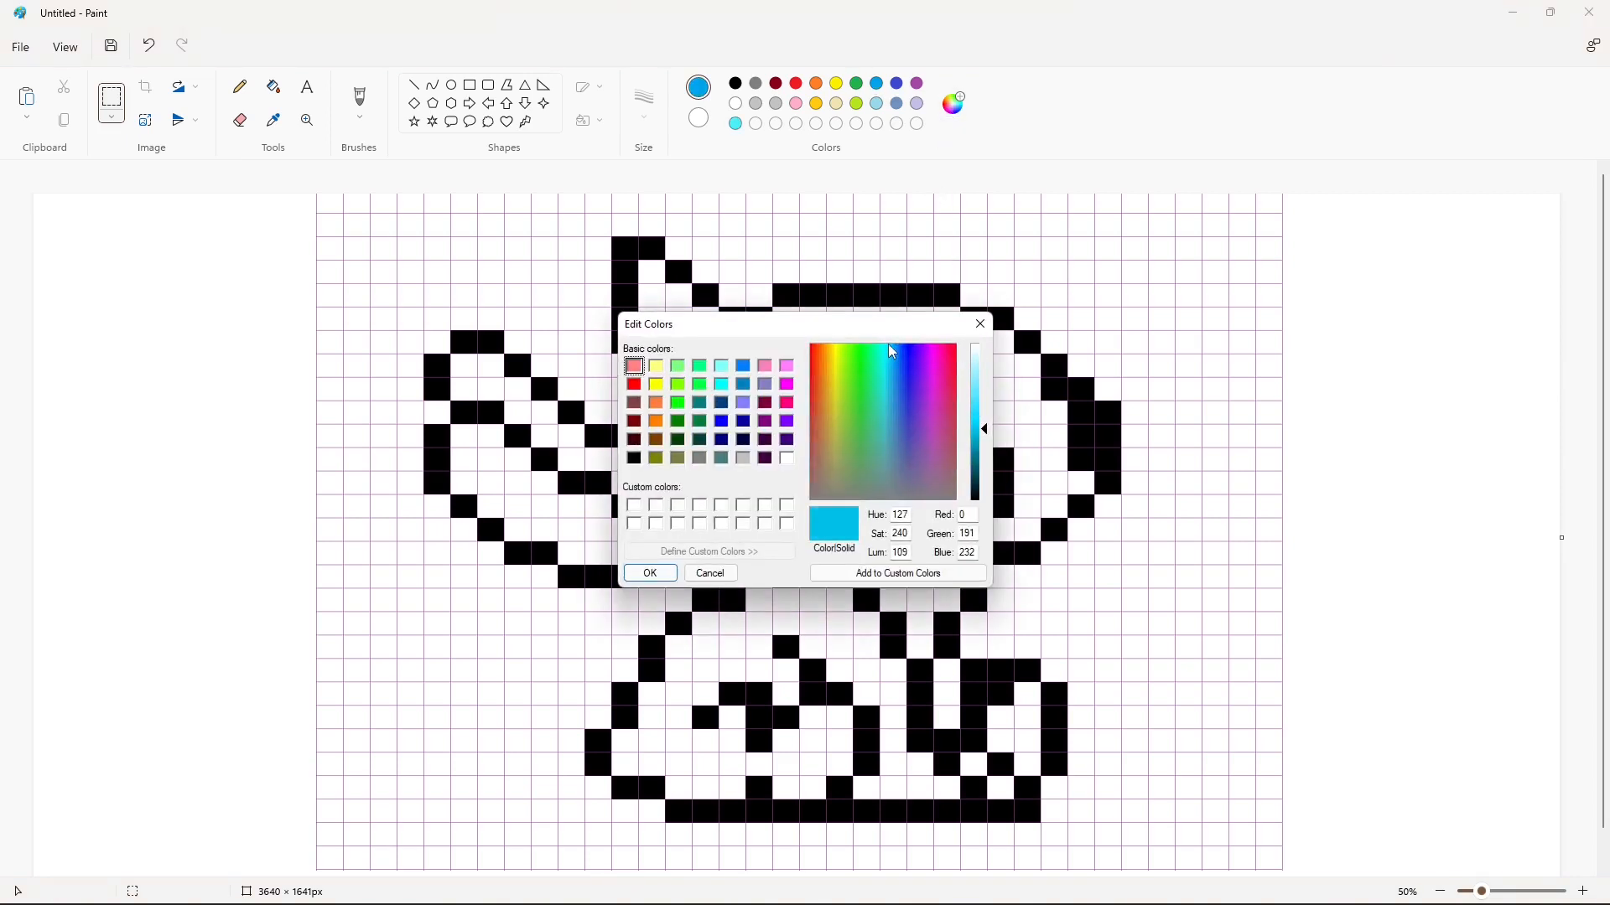
left_click(890, 345)
left_click(980, 439)
left_click(650, 573)
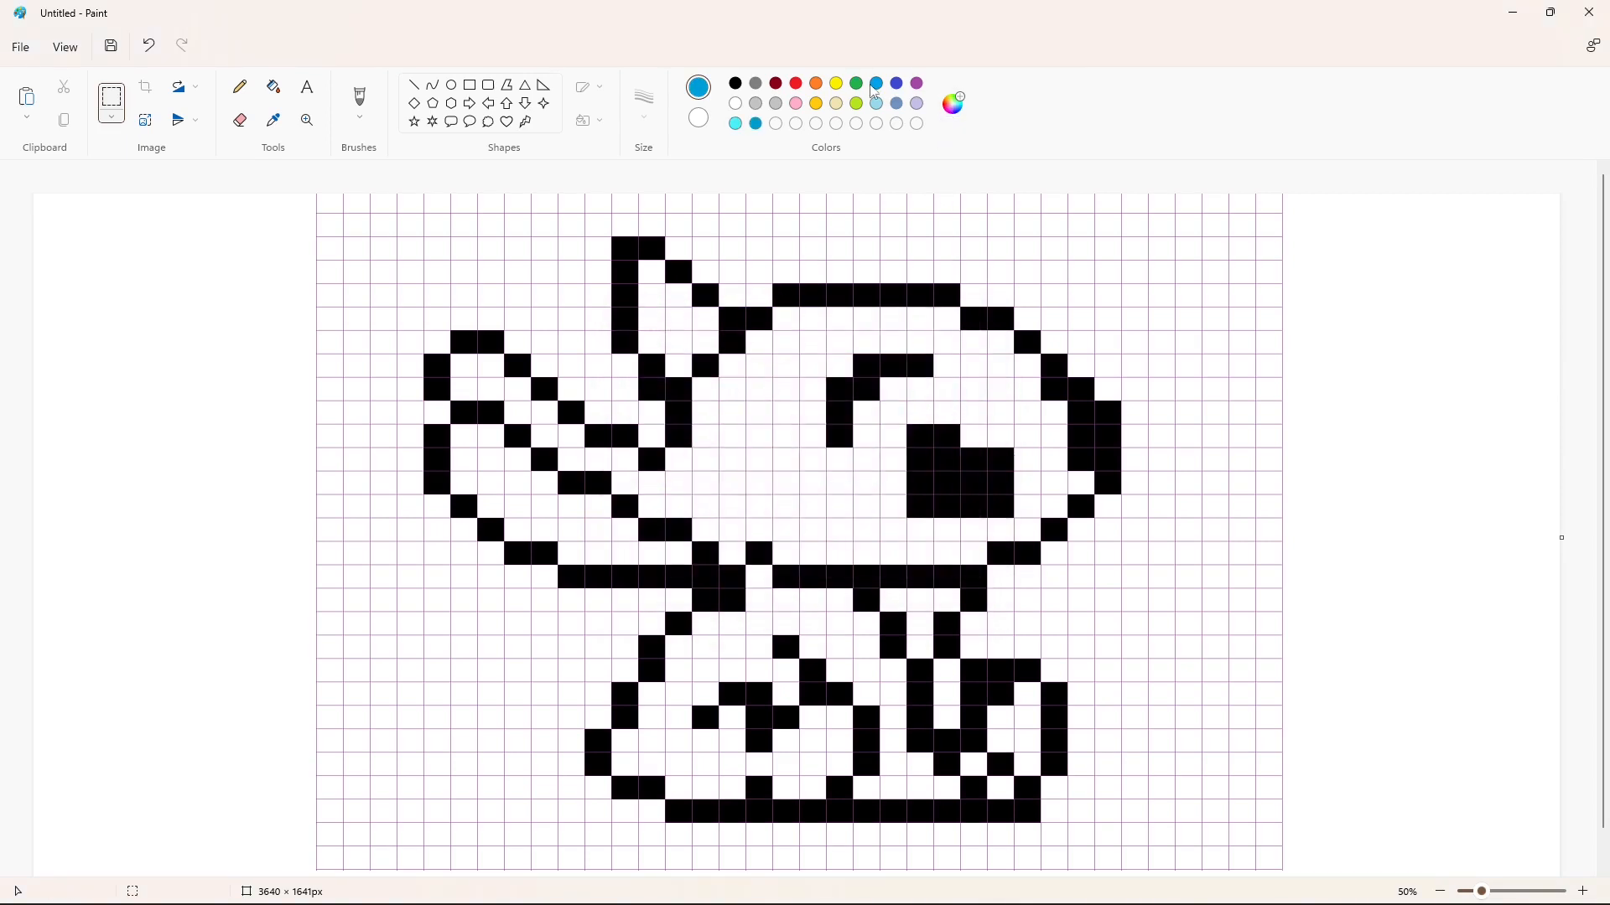
Add a bright magenta-pink custom color to the palette, selecting red as the starting color.
left_click(795, 83)
left_click(954, 104)
left_click(938, 364)
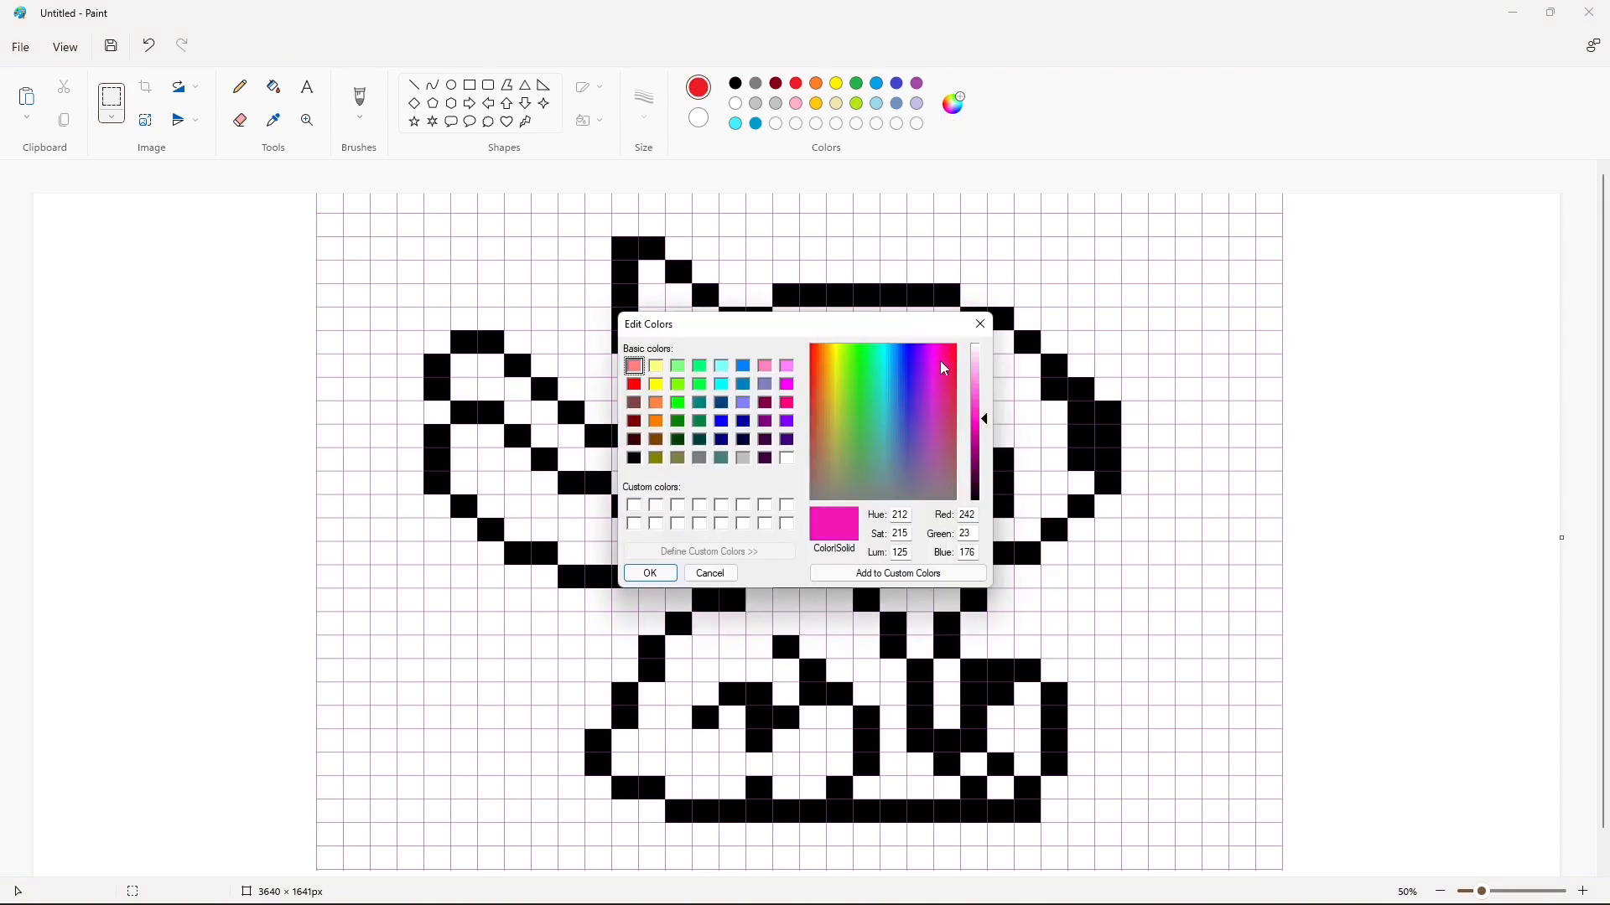
left_click(977, 407)
left_click(651, 573)
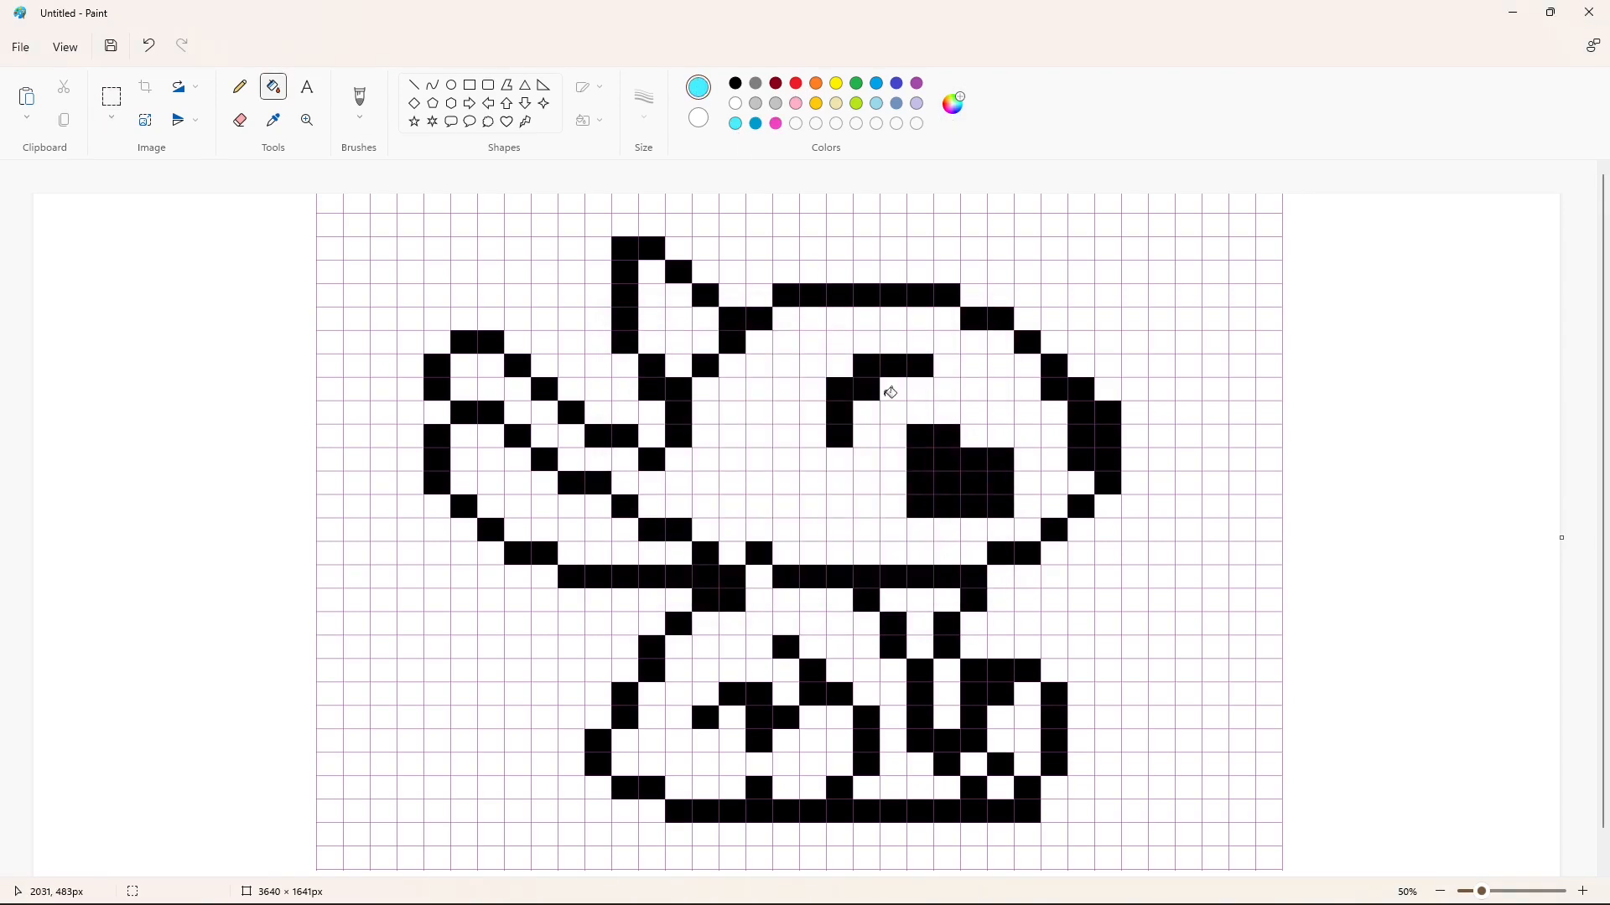
Fill the eye cells around the black pupil with light cyan, leaving one highlight cell white, plus the chest cells and the small back patch.
left_click(950, 412)
left_click(867, 412)
left_click(867, 437)
left_click(868, 461)
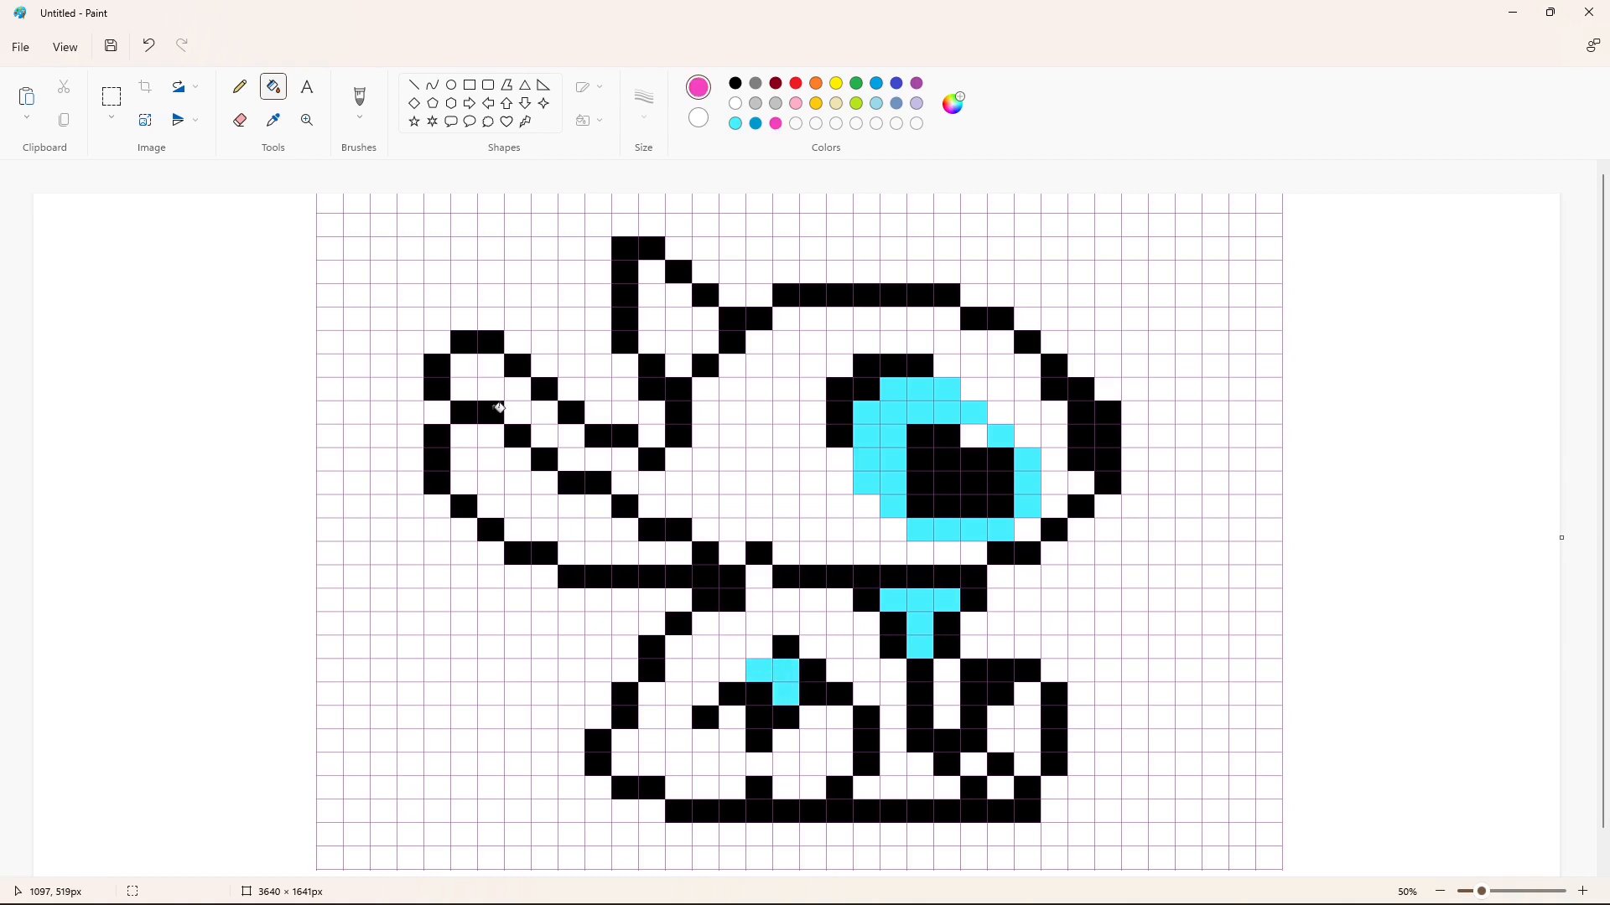
Fill every cell inside the lower of the two sideways ear sections with the custom pink.
left_click(464, 435)
left_click(490, 435)
left_click(465, 460)
left_click(490, 459)
left_click(517, 461)
left_click(542, 483)
left_click(517, 483)
left_click(492, 483)
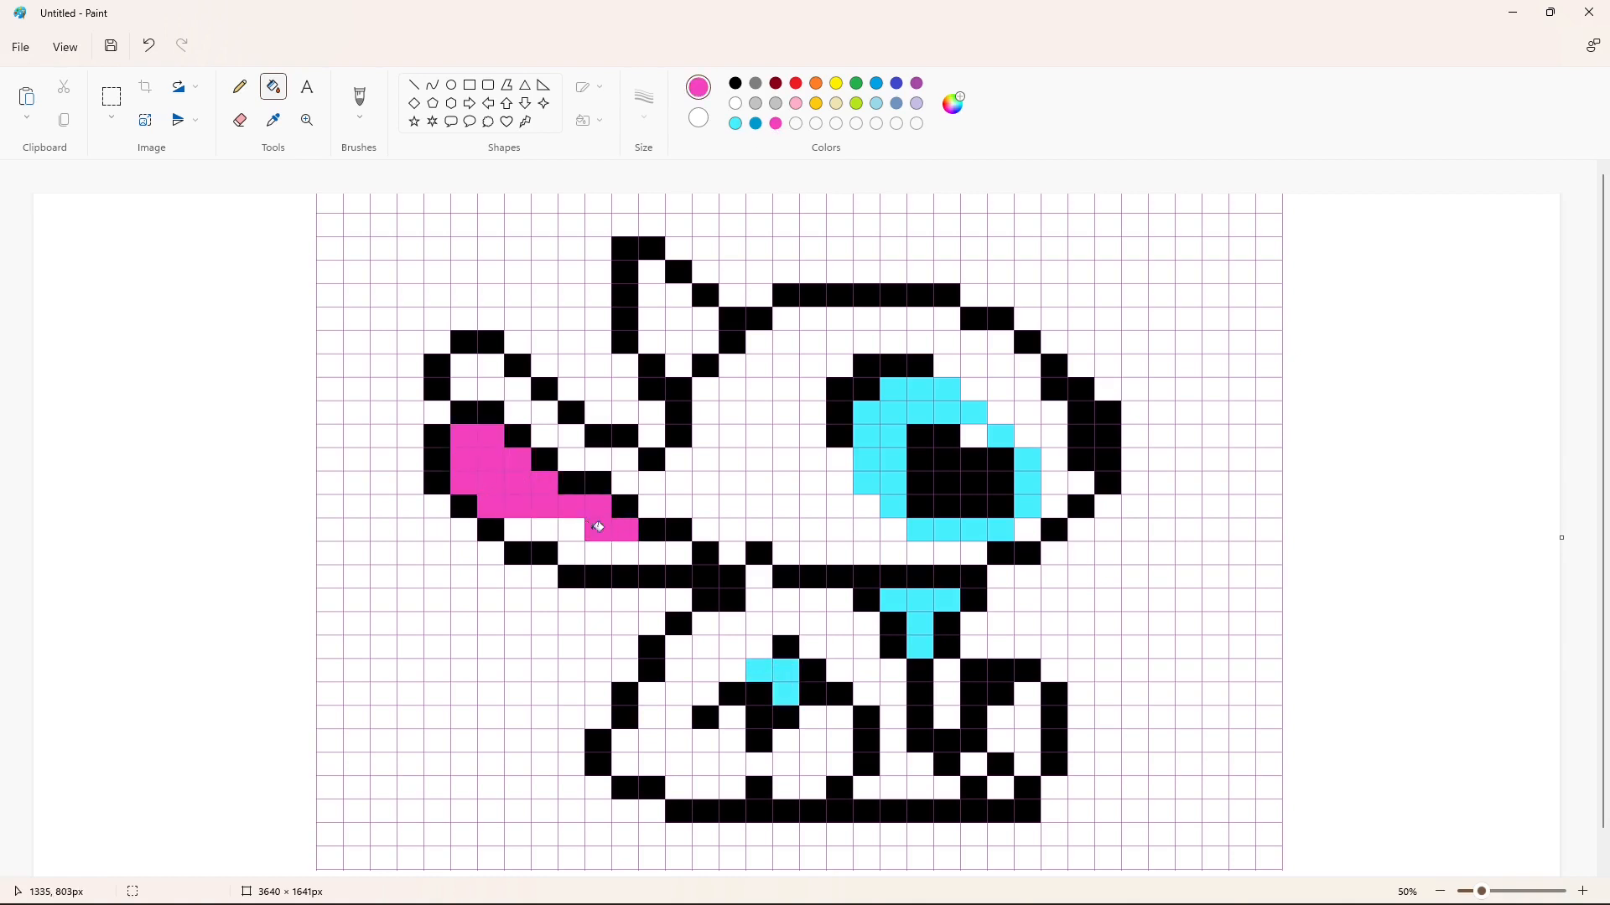
left_click(571, 531)
left_click(545, 531)
left_click(518, 531)
left_click(572, 554)
left_click(599, 555)
left_click(626, 554)
left_click(652, 554)
left_click(676, 552)
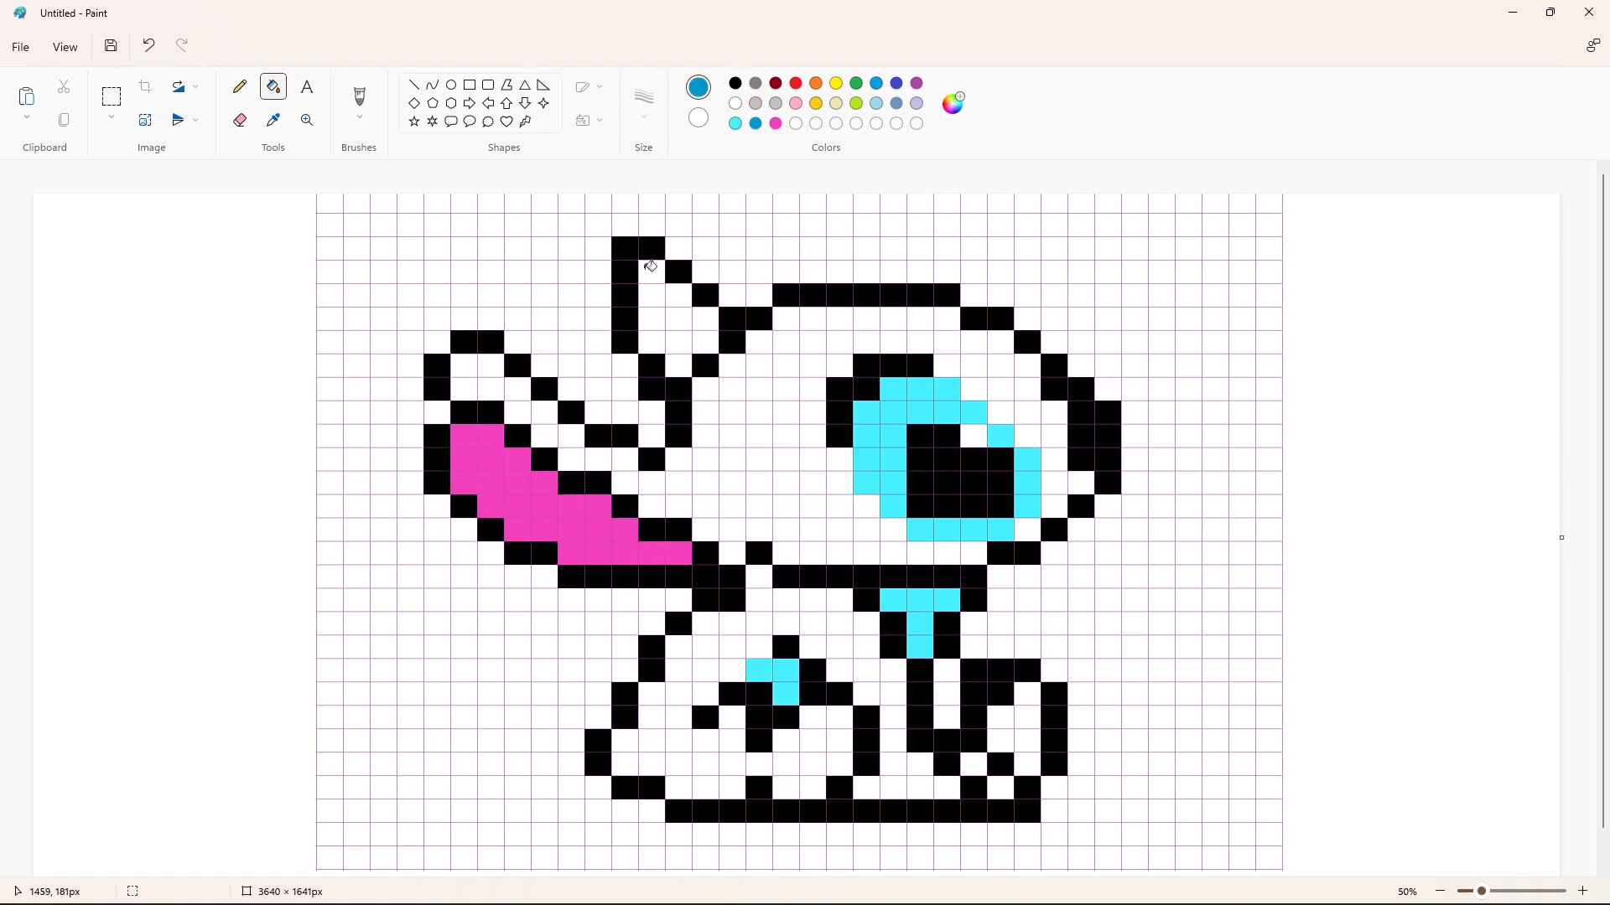
Fill all cells inside the upright ear with the custom medium blue.
left_click(651, 272)
left_click(651, 295)
left_click(652, 318)
left_click(652, 342)
left_click(679, 365)
left_click(679, 342)
left_click(678, 318)
left_click(679, 295)
Fill the forehead medium blue, covering the three cell rows under the head's top outline on both sides of the black eyebrow.
left_click(786, 319)
left_click(893, 319)
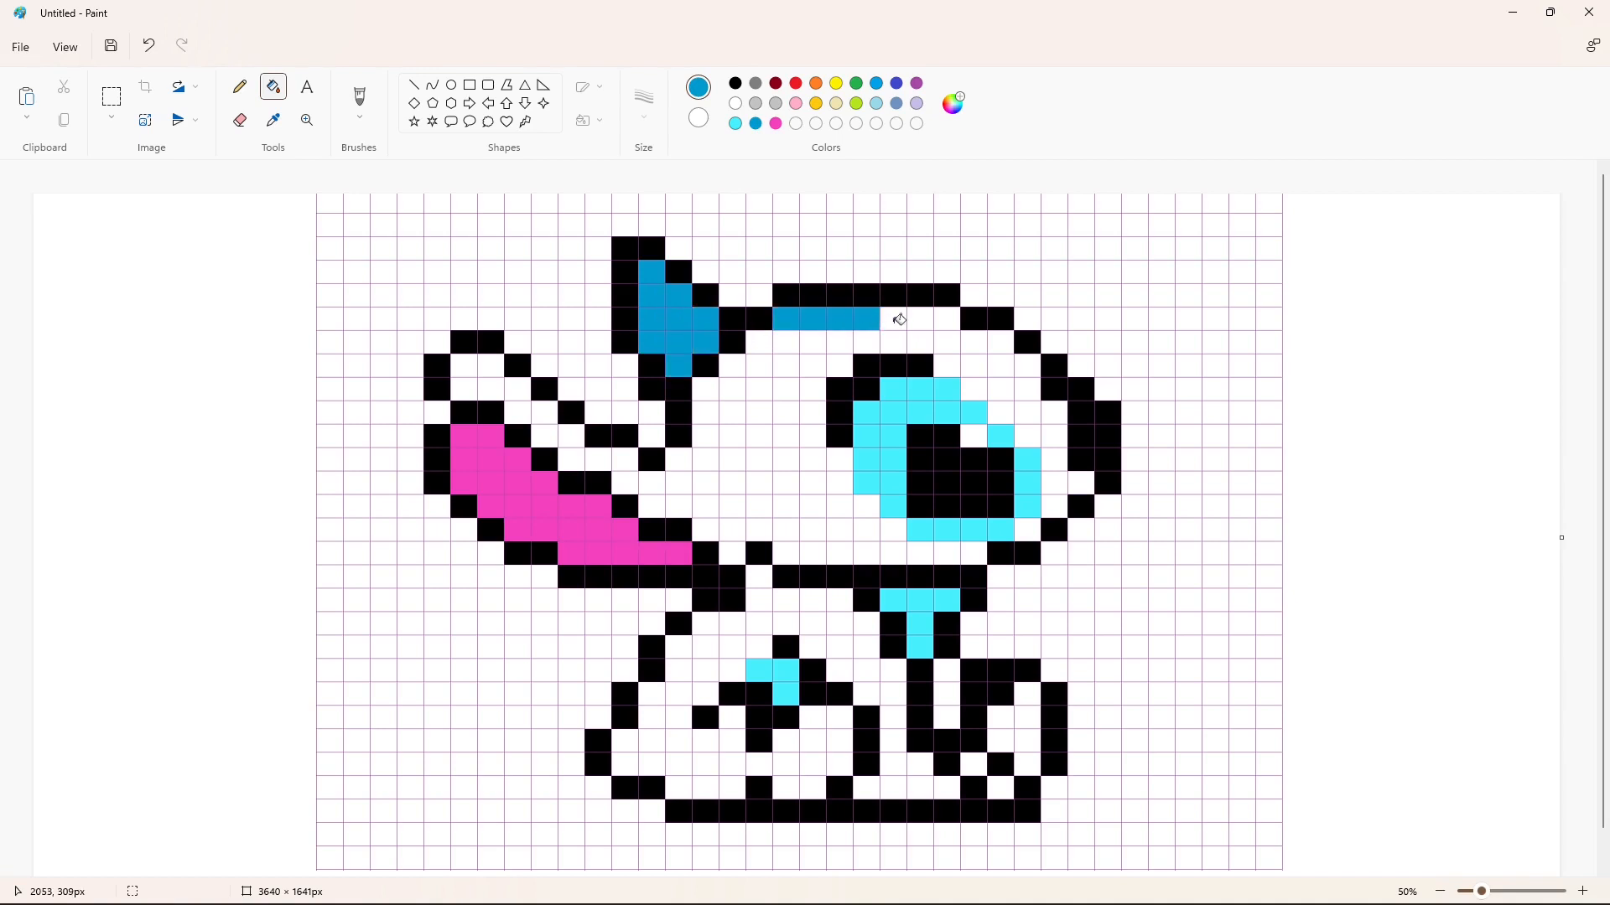
left_click(946, 319)
left_click(1000, 343)
left_click(947, 342)
left_click(866, 342)
left_click(813, 342)
left_click(759, 342)
left_click(738, 366)
left_click(759, 365)
left_click(787, 366)
left_click(813, 366)
left_click(840, 366)
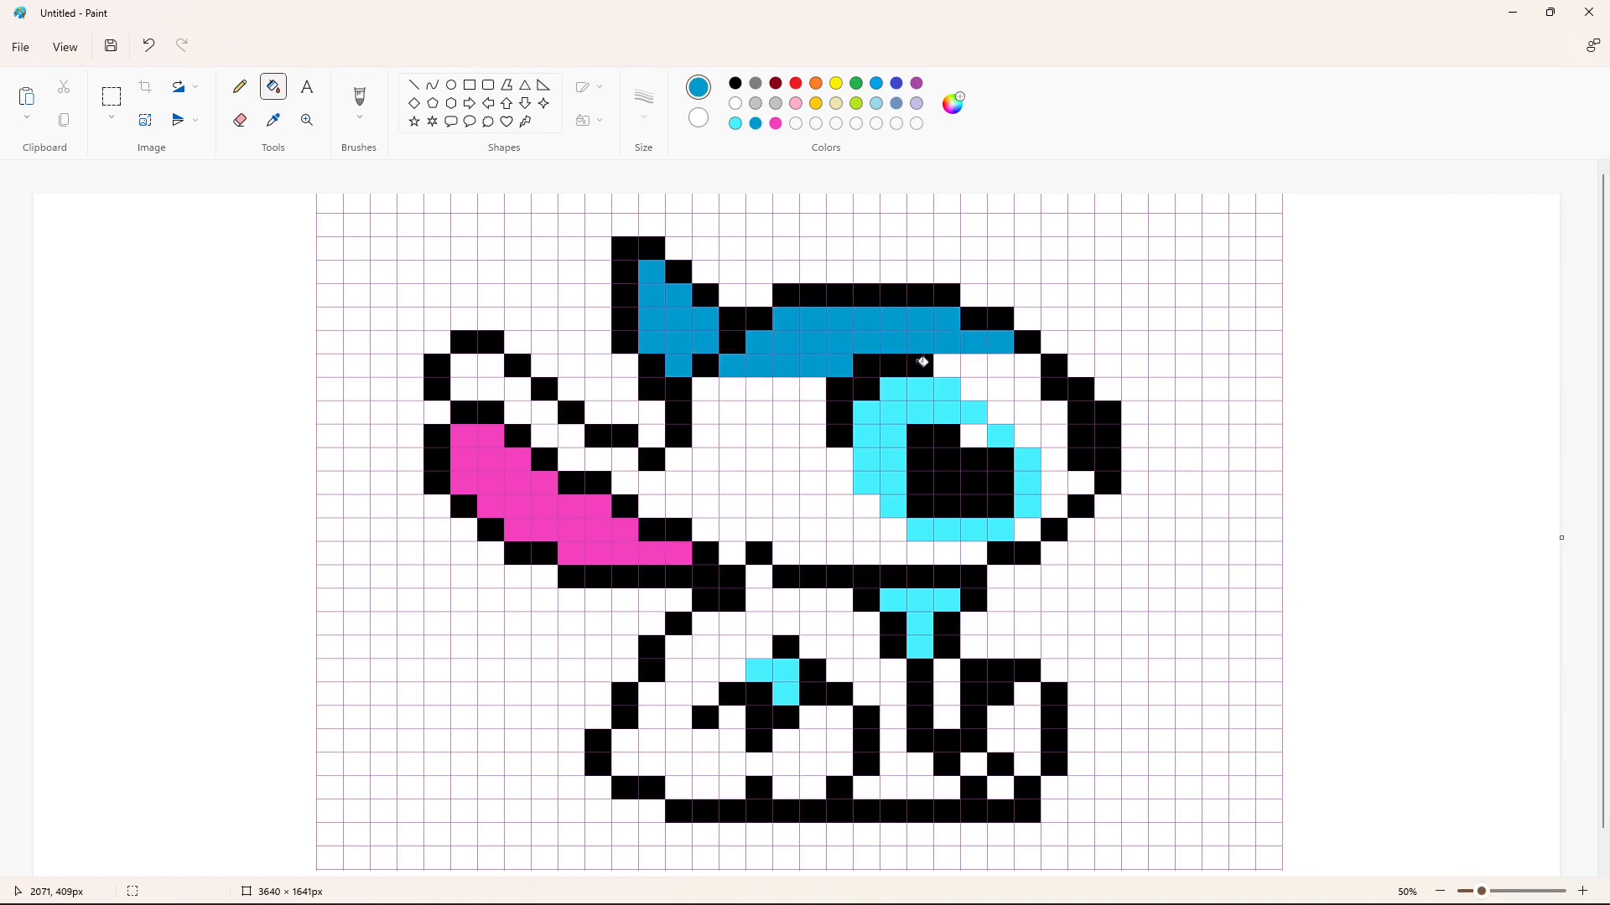
left_click(947, 366)
left_click(974, 366)
left_click(1001, 366)
Fill the next three head rows medium blue, from the head's back outline to the eyebrow and from the eye to the snout.
left_click(1008, 388)
left_click(812, 389)
left_click(759, 389)
left_click(705, 412)
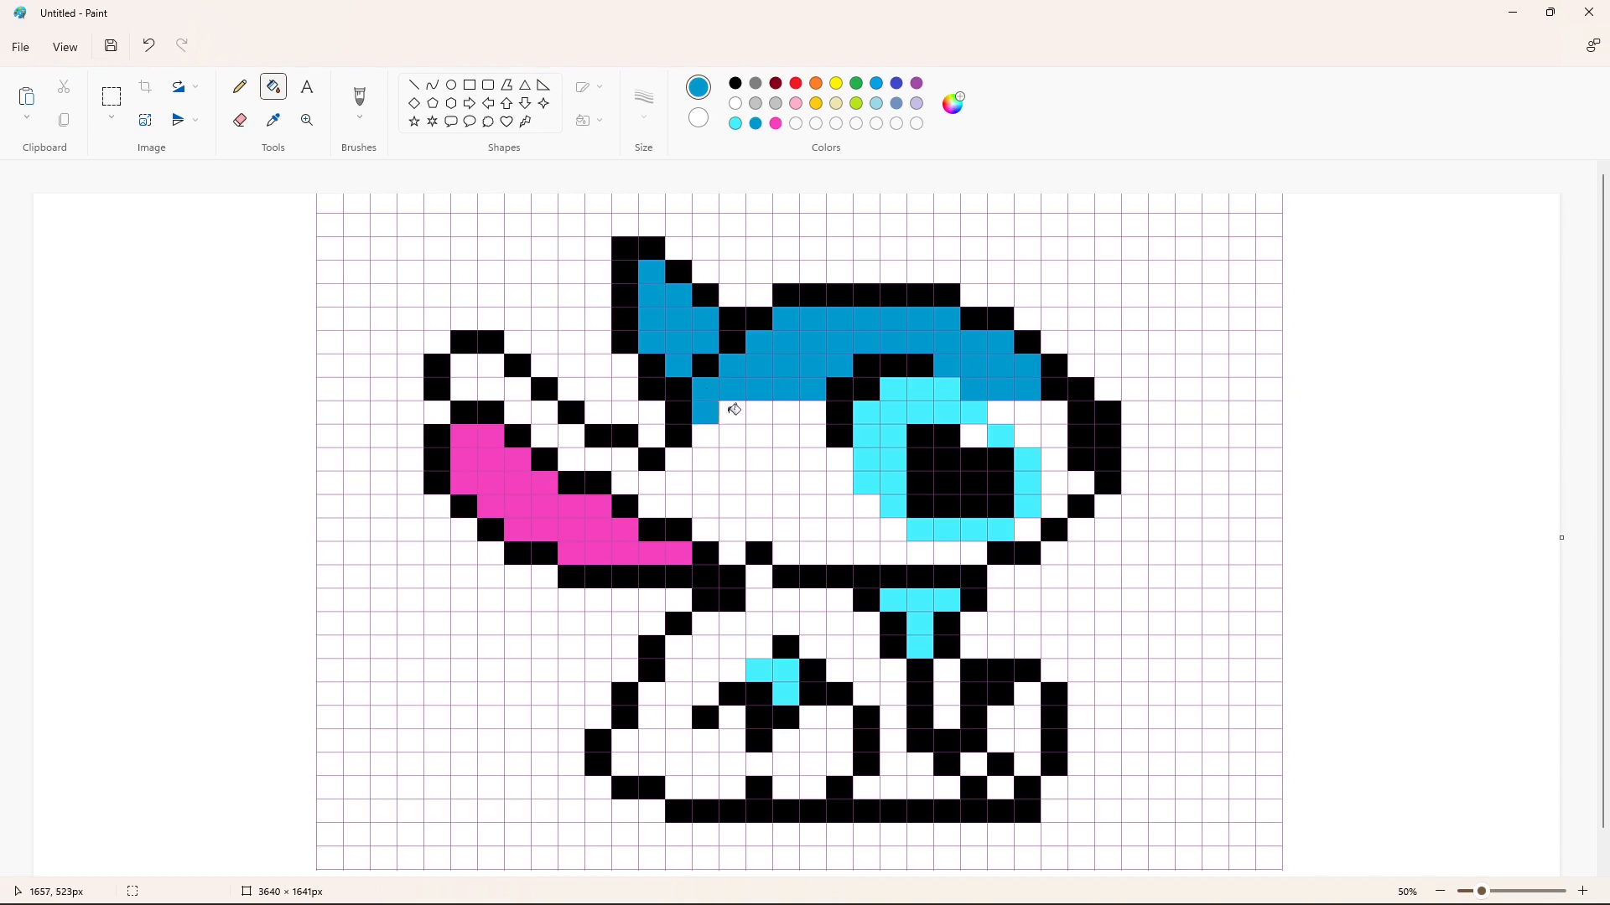
left_click(732, 413)
left_click(812, 412)
left_click(1028, 412)
left_click(1051, 430)
left_click(1028, 435)
left_click(813, 435)
left_click(780, 433)
left_click(760, 435)
left_click(732, 435)
left_click(696, 436)
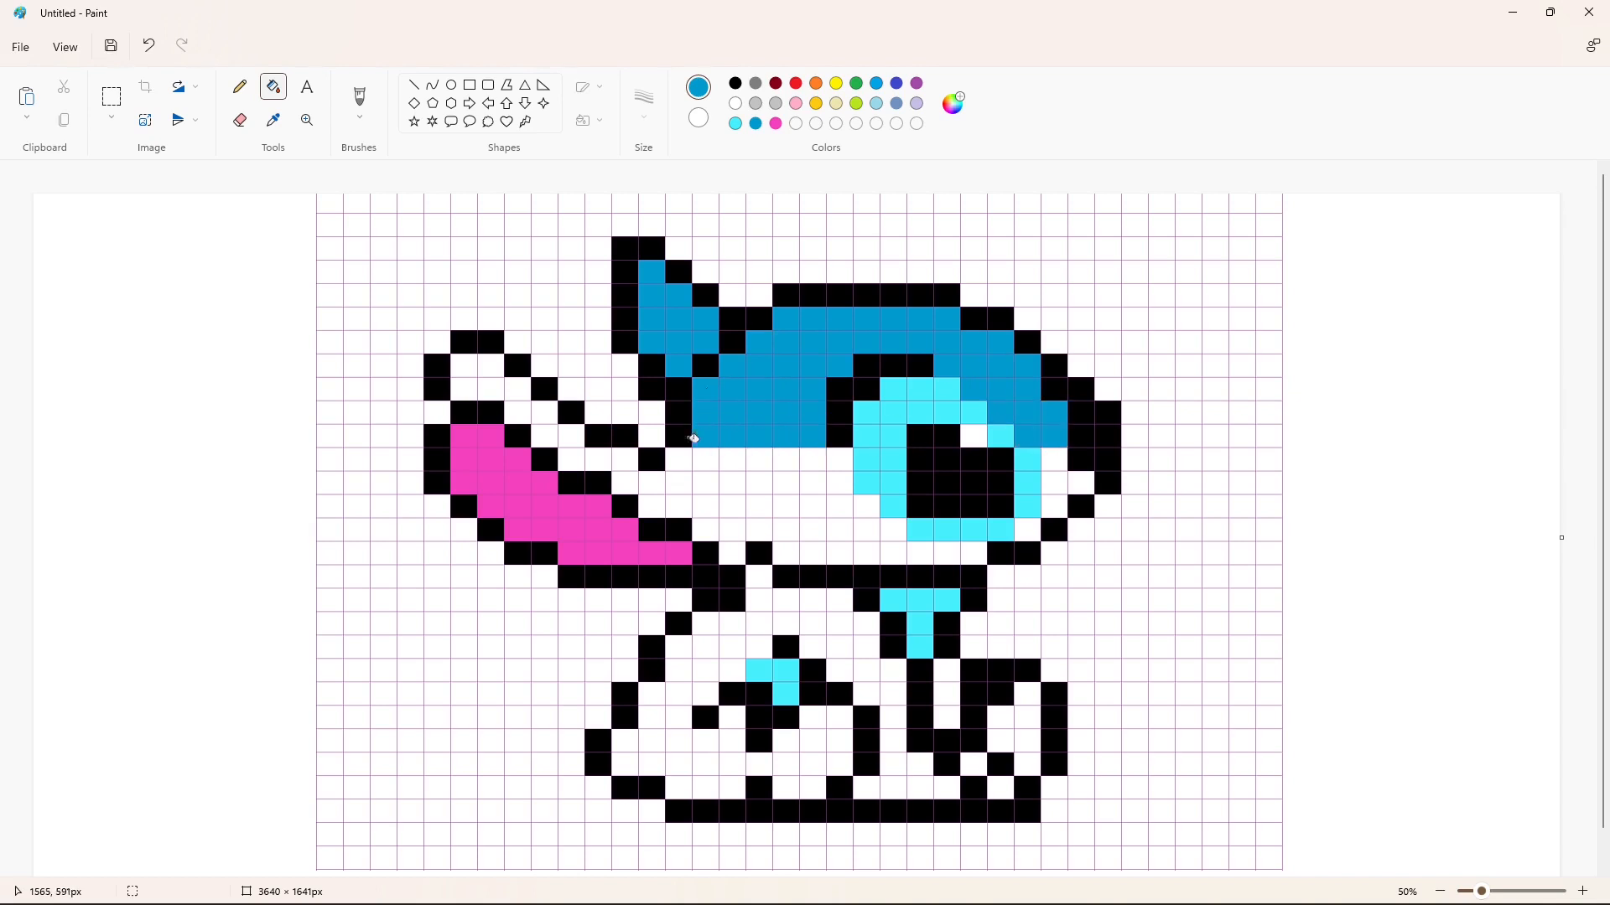
Fill the cheek rows level with the pupil medium blue, plus the snout cells on the other side of the eye.
left_click(706, 460)
left_click(733, 459)
left_click(759, 459)
left_click(787, 459)
left_click(840, 459)
left_click(1054, 460)
left_click(1054, 483)
left_click(1028, 530)
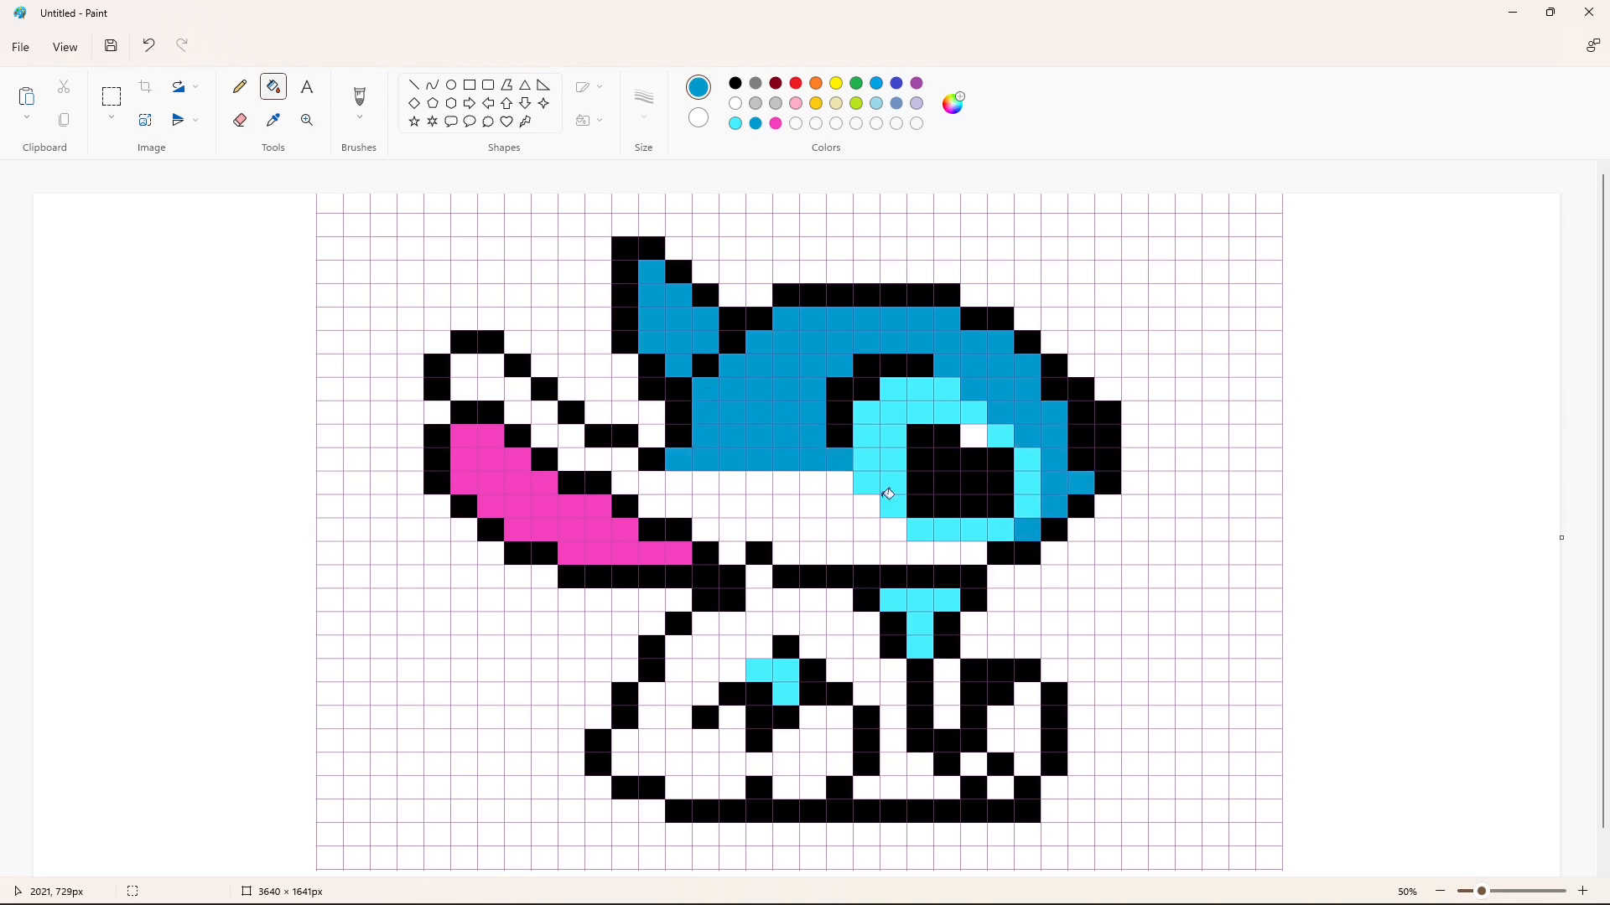
left_click(786, 483)
left_click(759, 483)
left_click(733, 483)
left_click(706, 483)
Fill the upper sideways ear section medium blue, from the head out to the ear tip.
left_click(624, 460)
left_click(599, 460)
left_click(572, 437)
left_click(545, 437)
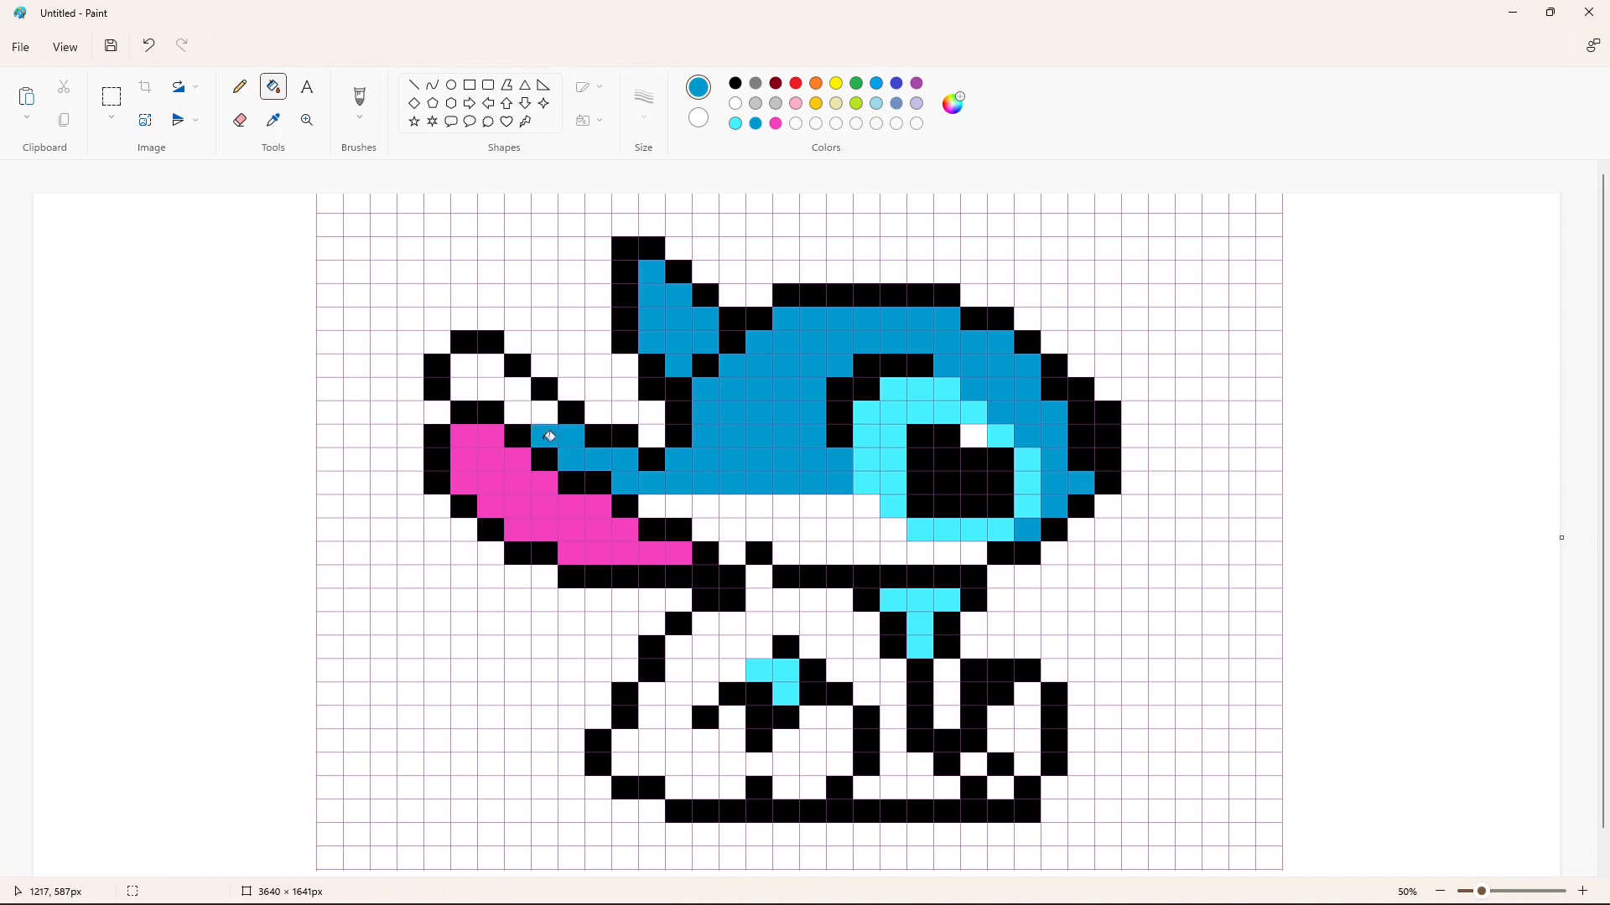
left_click(545, 413)
left_click(518, 414)
left_click(518, 390)
left_click(491, 390)
Fill the lowest face rows medium blue, running below the cyan eye down to the black jaw line.
left_click(762, 507)
left_click(785, 506)
left_click(812, 507)
left_click(839, 507)
left_click(866, 506)
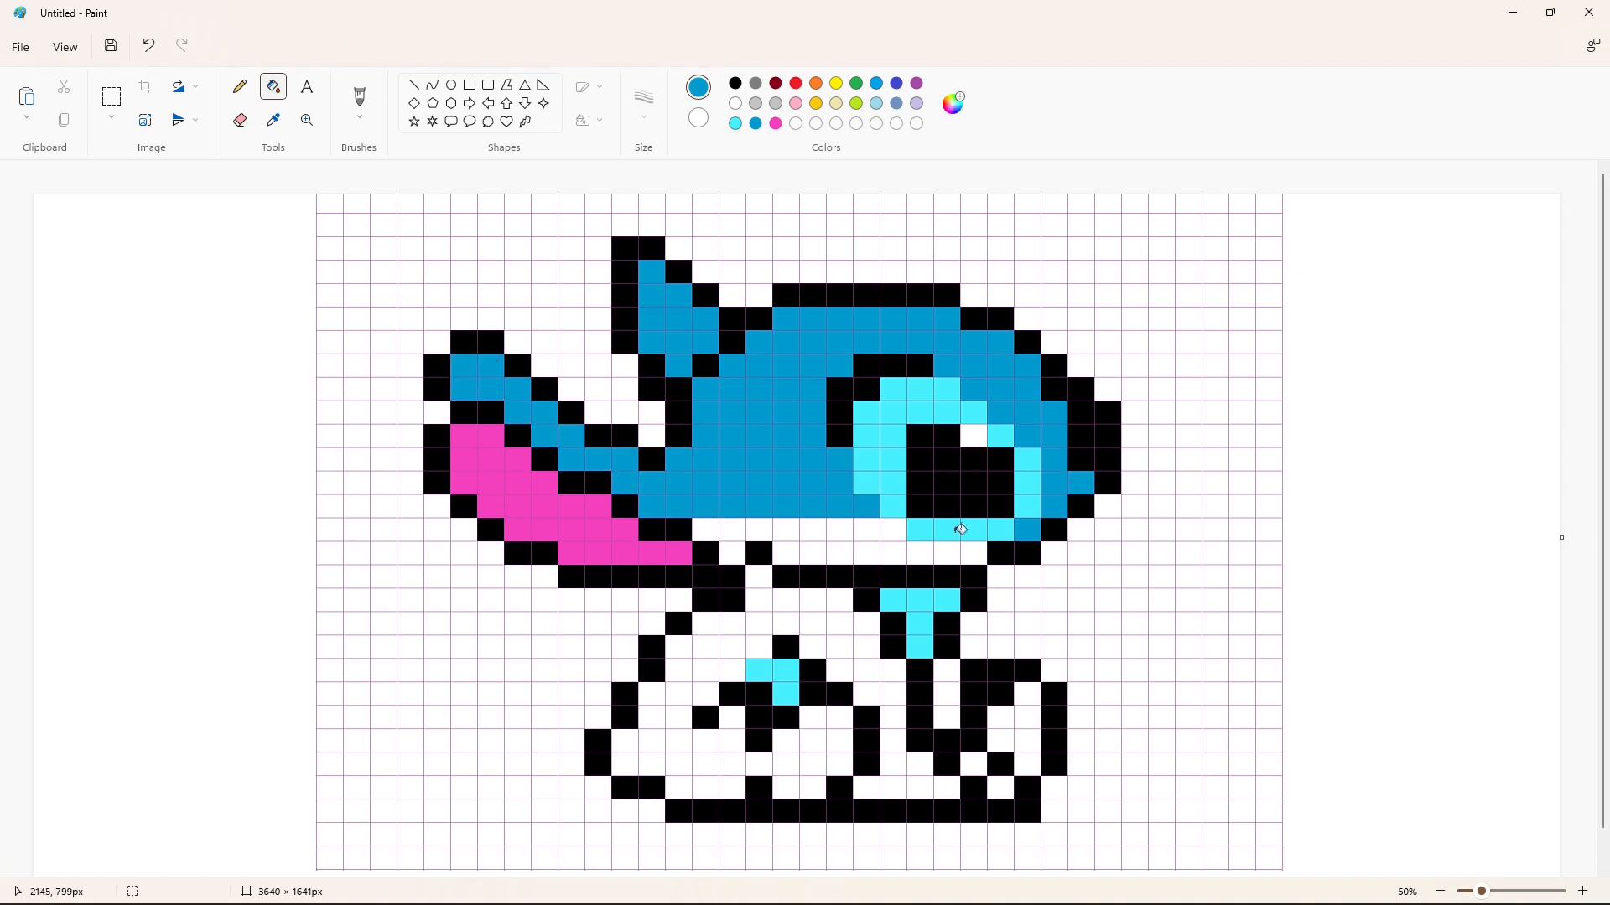
left_click(891, 529)
left_click(864, 529)
left_click(838, 529)
left_click(789, 551)
left_click(839, 554)
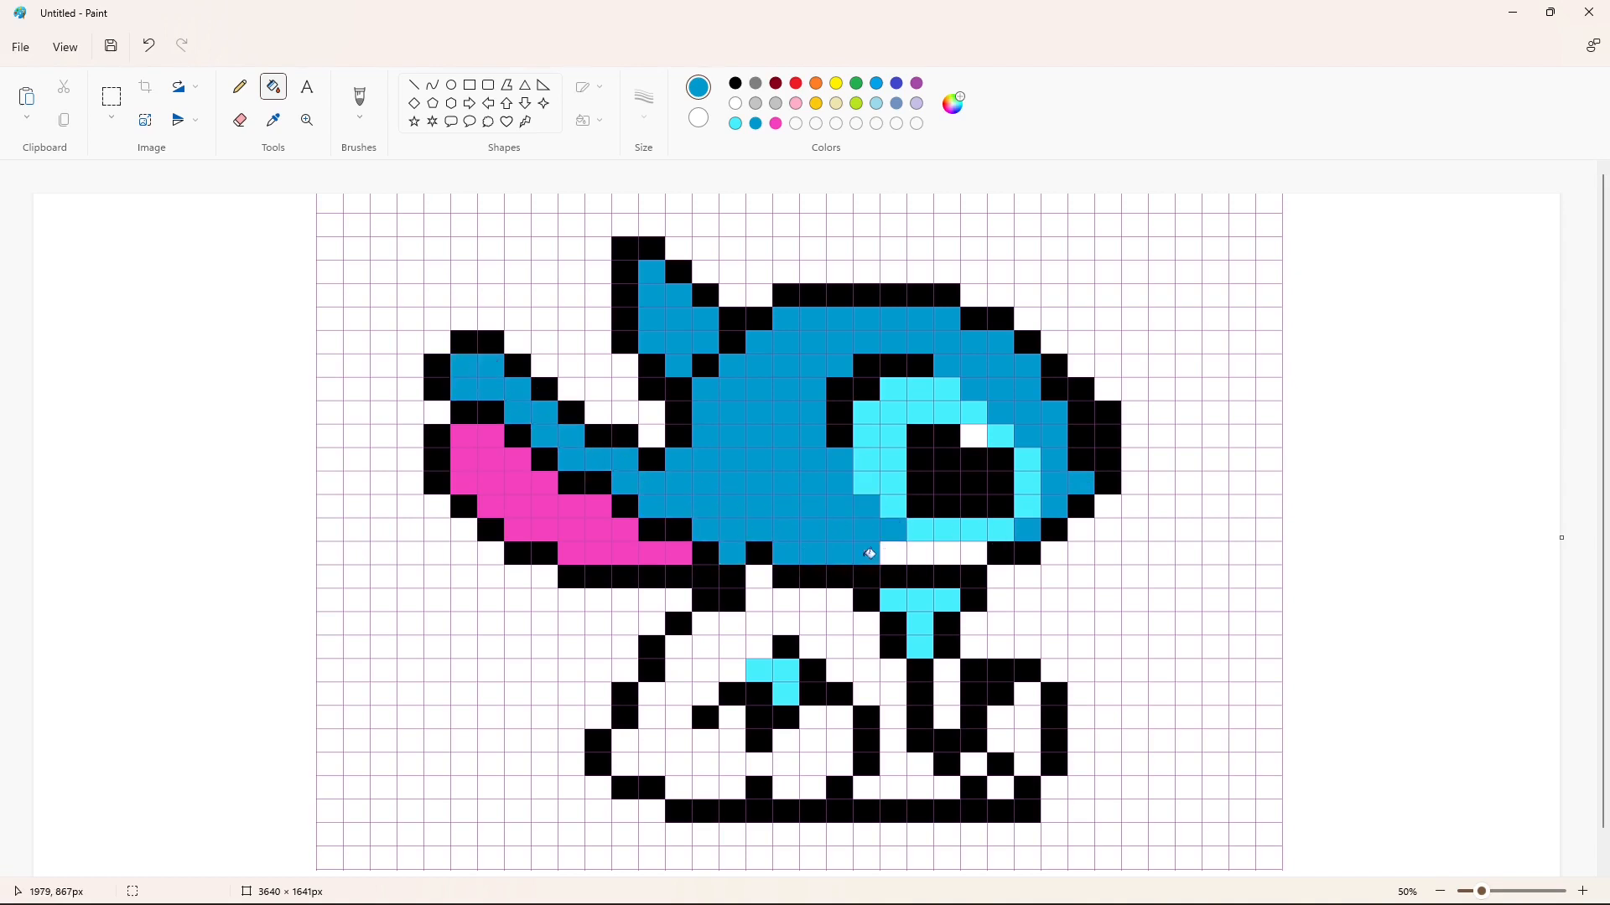
left_click(893, 553)
left_click(946, 553)
Fill the neck and the upper body rows medium blue, down to the level of the black cell above the cyan back patch.
left_click(839, 600)
left_click(786, 601)
left_click(759, 589)
left_click(709, 624)
left_click(732, 624)
left_click(785, 623)
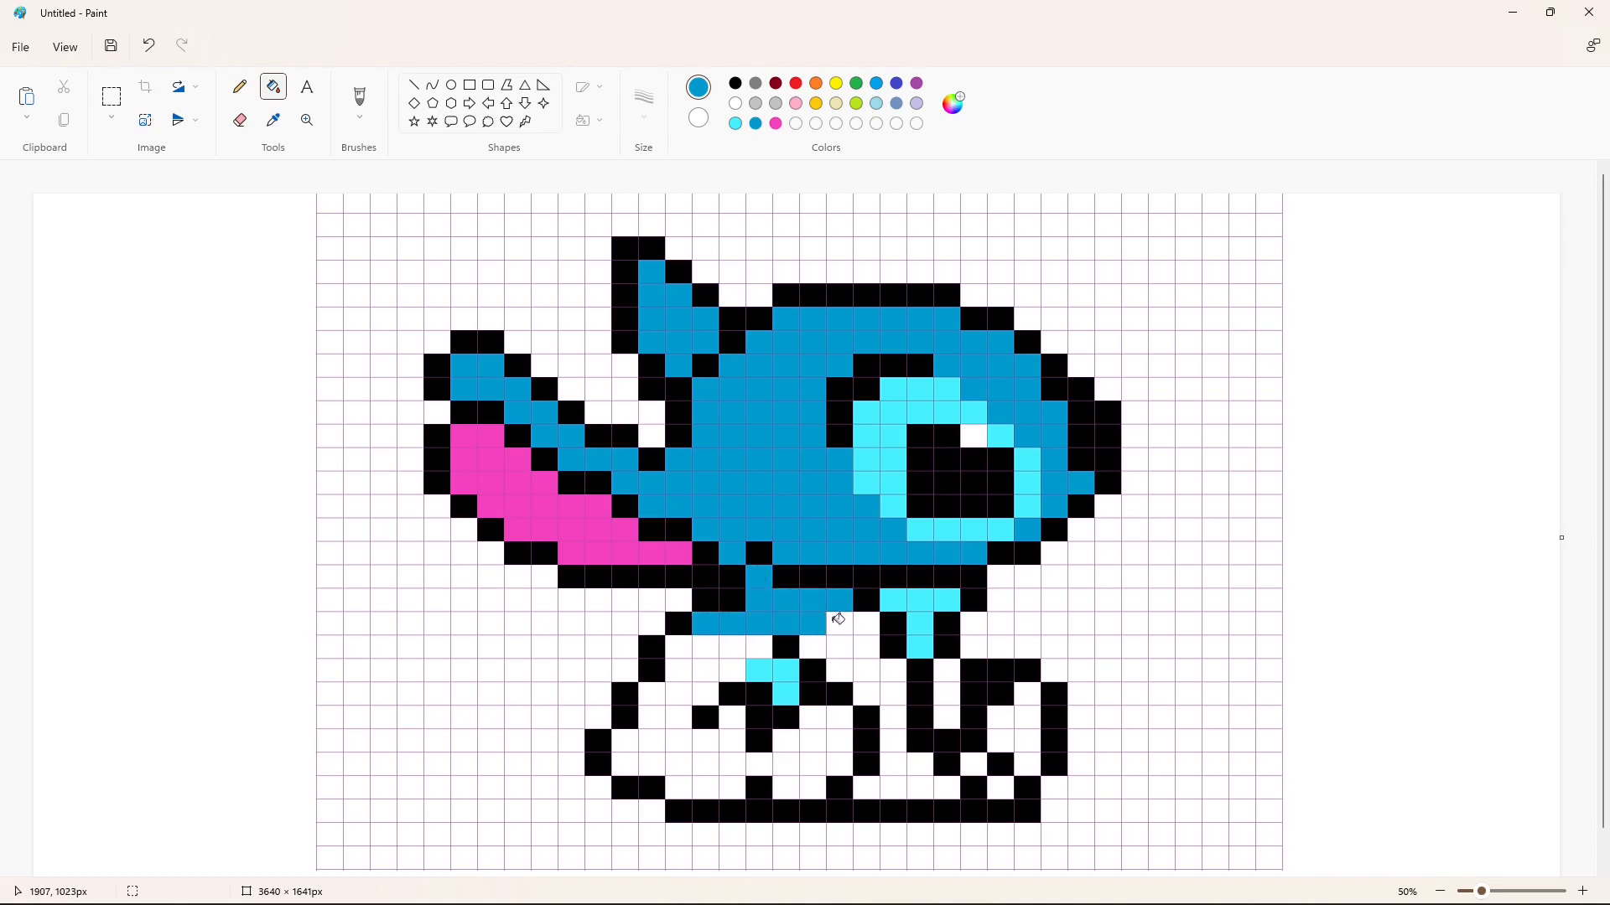
left_click(866, 624)
left_click(678, 648)
left_click(732, 647)
left_click(813, 647)
left_click(866, 647)
Fill the middle body rows around the cyan back patch medium blue, plus the top cells of both front legs.
left_click(947, 671)
left_click(893, 671)
left_click(840, 671)
left_click(732, 671)
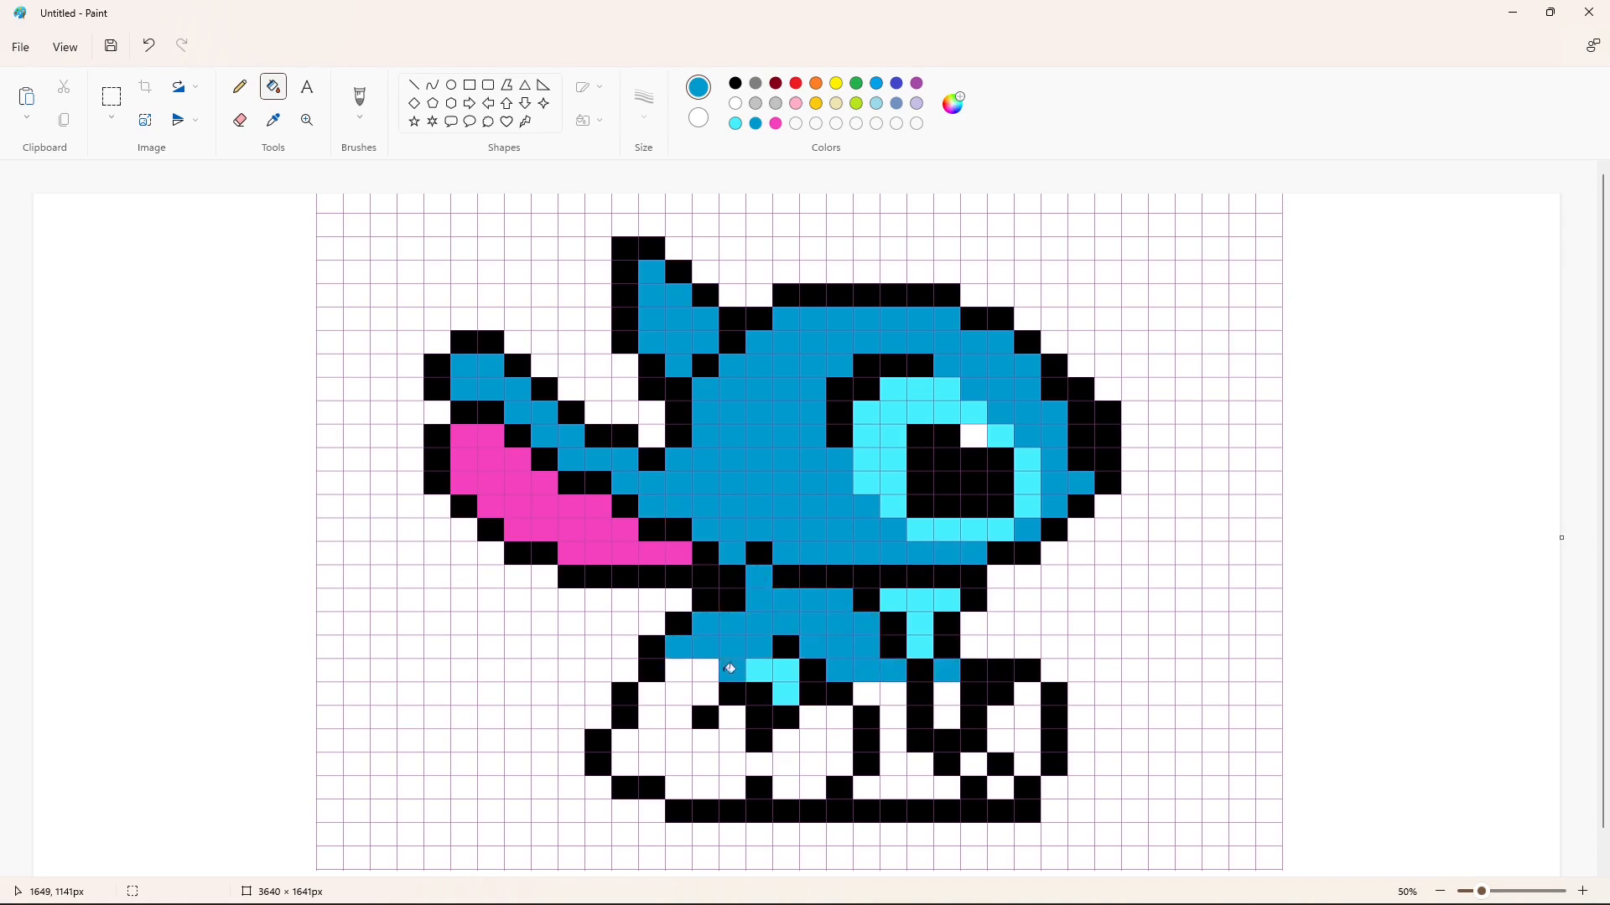
left_click(678, 671)
left_click(651, 695)
left_click(706, 695)
left_click(866, 694)
left_click(893, 694)
left_click(947, 694)
left_click(1027, 694)
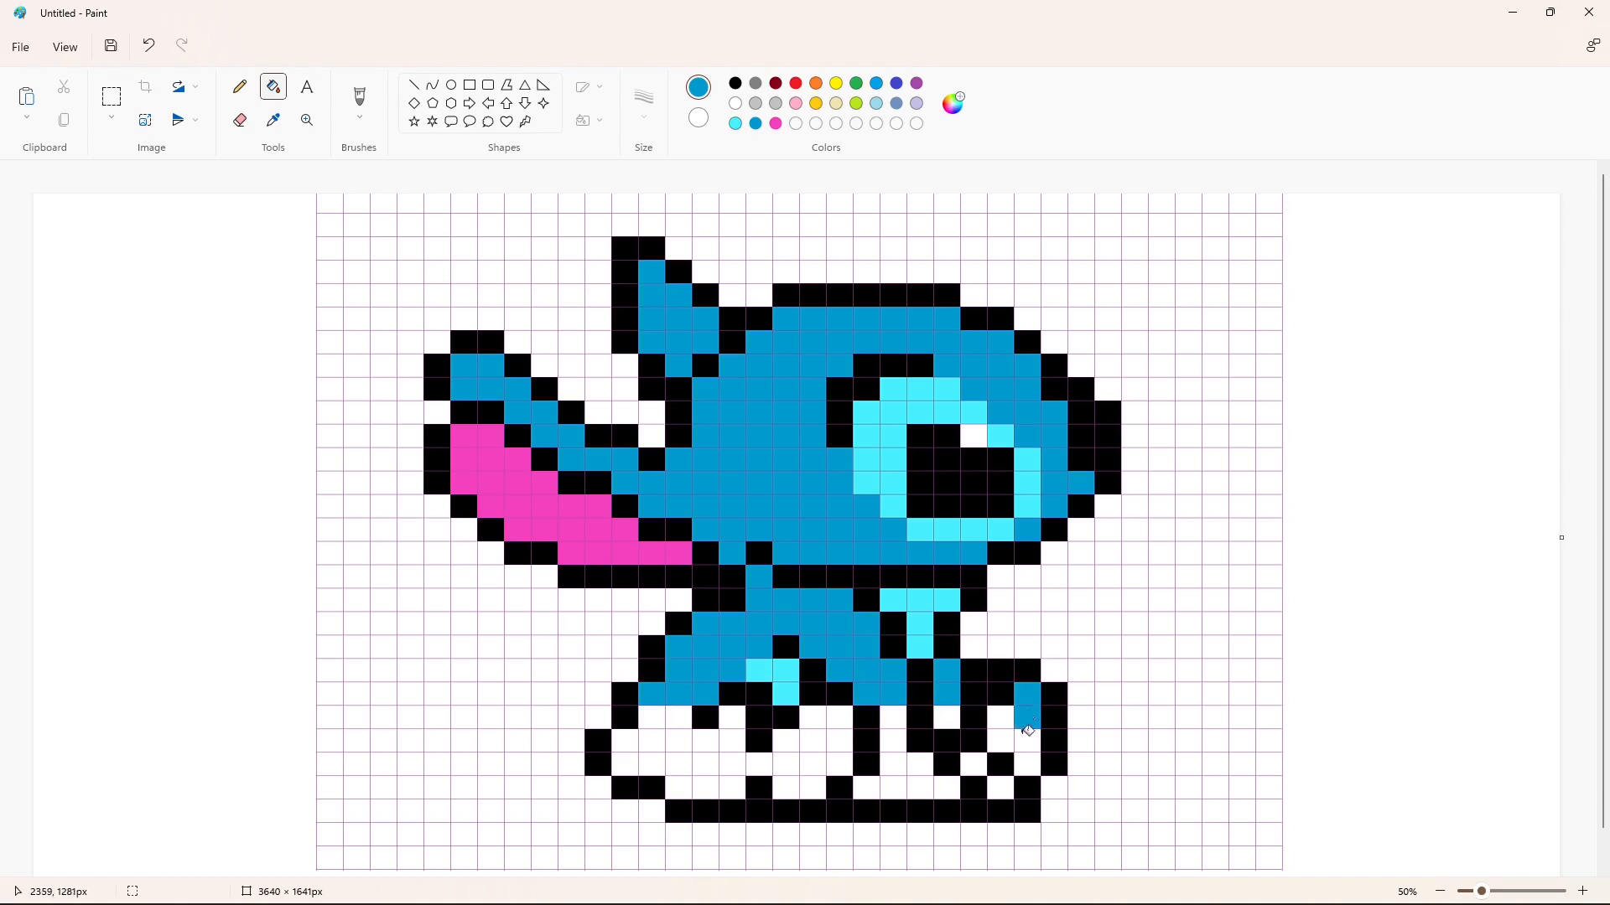
Fill the remaining front leg, paw and lower belly cells medium blue.
left_click(1027, 765)
left_click(1000, 718)
left_click(974, 764)
left_click(946, 789)
left_click(920, 764)
left_click(893, 741)
left_click(893, 788)
left_click(866, 788)
Fill the front half of the hind leg medium blue, around the black inner details and paw marks.
left_click(839, 765)
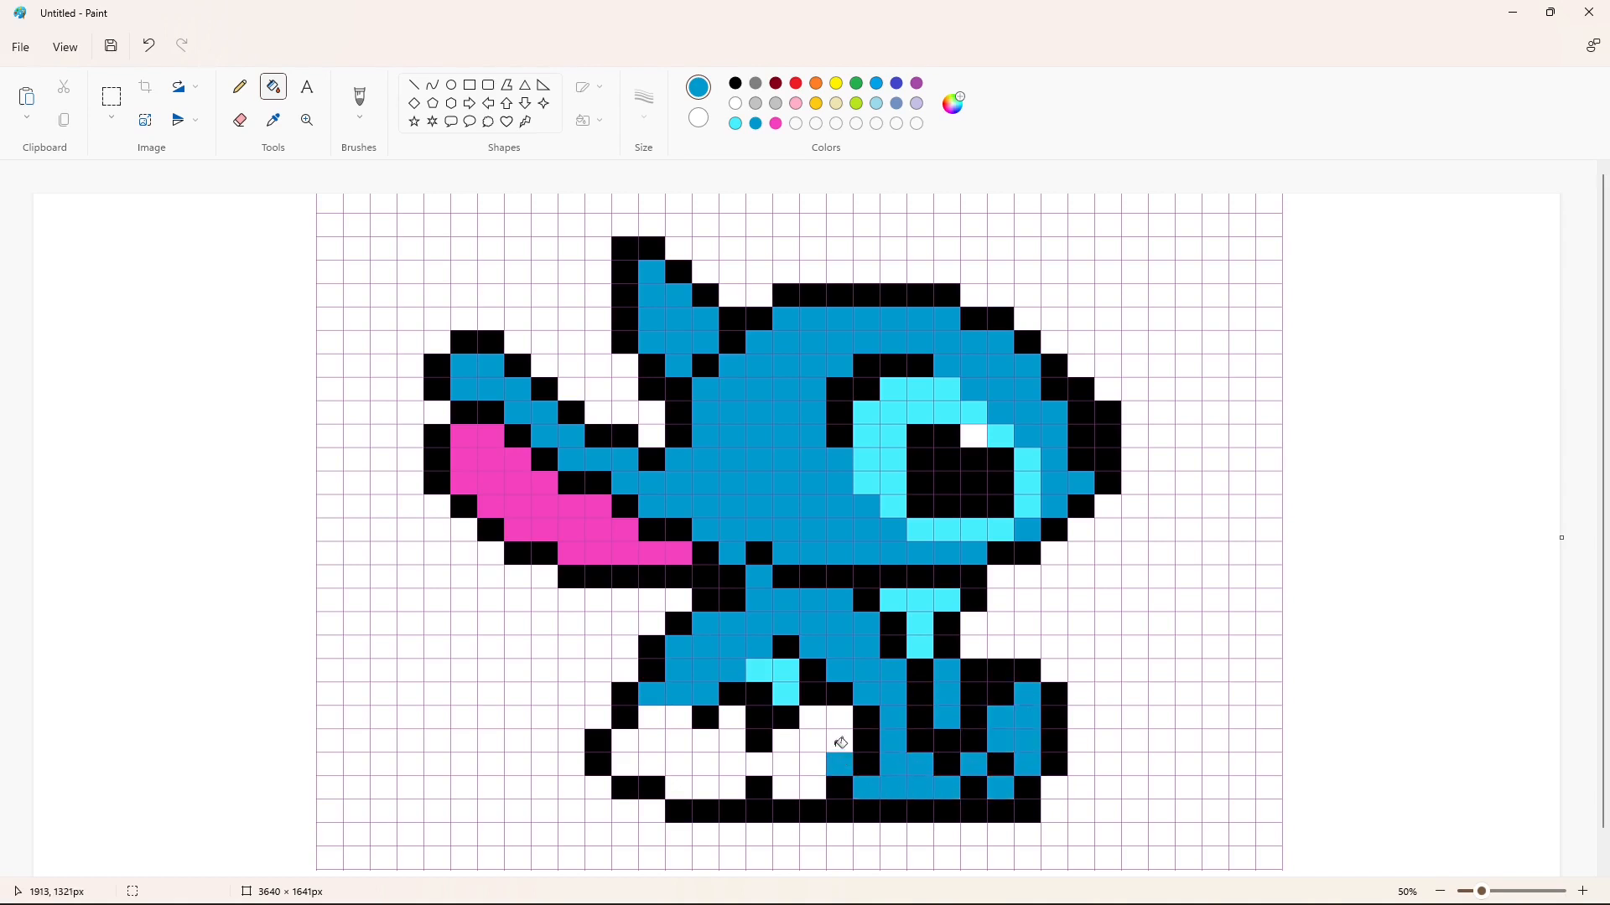
left_click(839, 718)
left_click(813, 741)
left_click(812, 788)
left_click(786, 764)
left_click(732, 765)
left_click(732, 741)
left_click(705, 765)
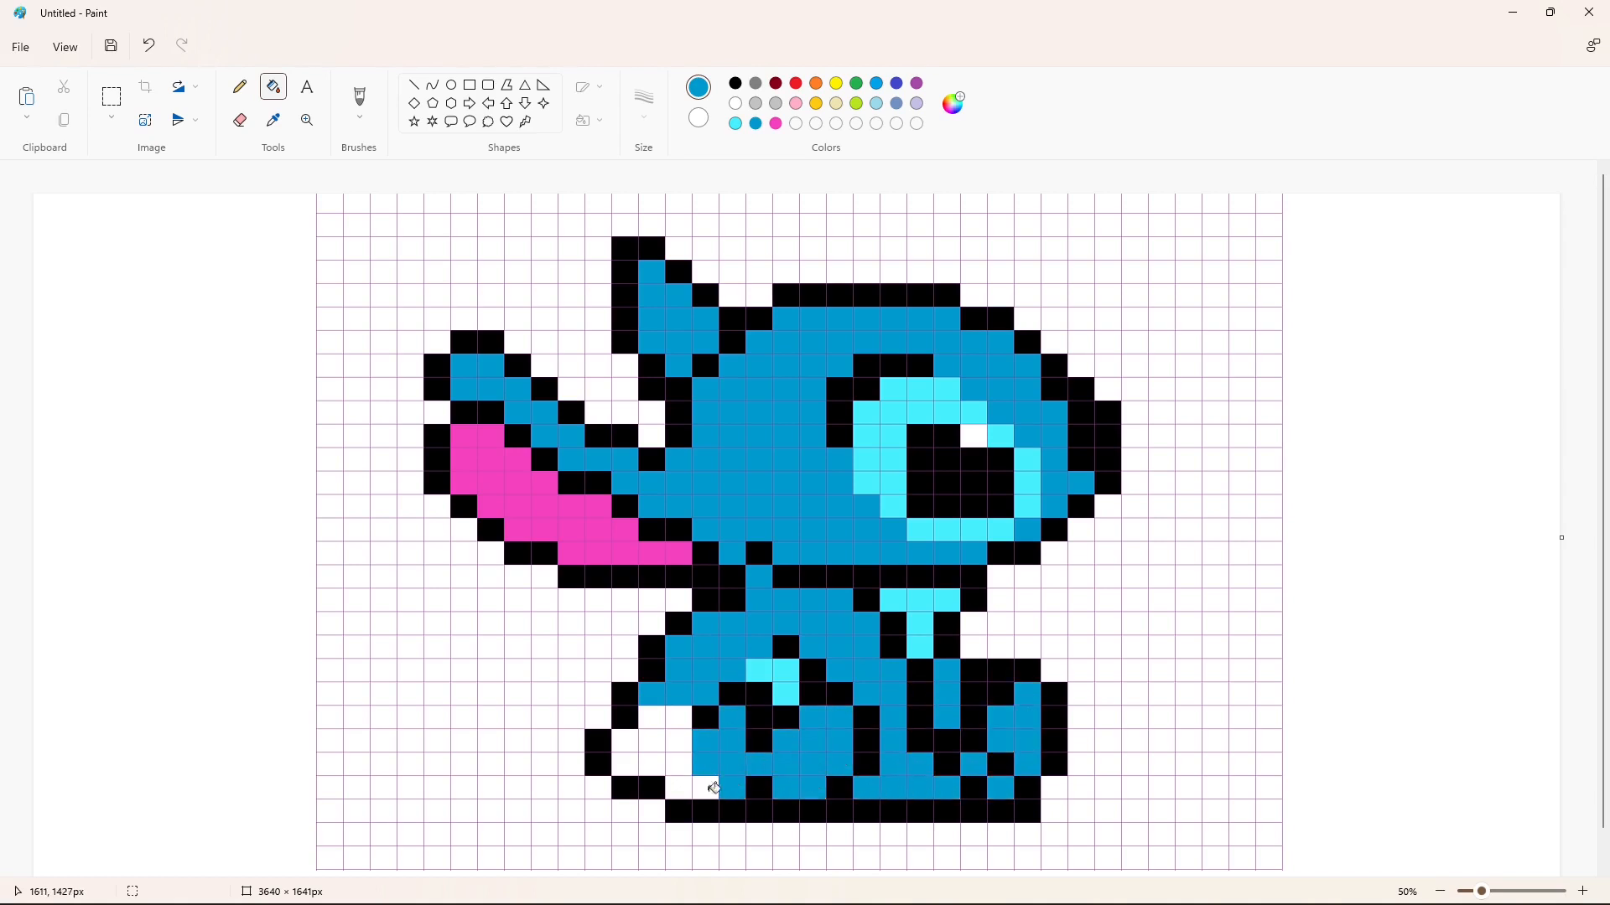
Fill the remaining rear haunch cells medium blue, out to the character's back outline.
left_click(705, 789)
left_click(678, 764)
left_click(678, 741)
left_click(652, 718)
left_click(651, 741)
left_click(651, 765)
left_click(625, 764)
left_click(624, 741)
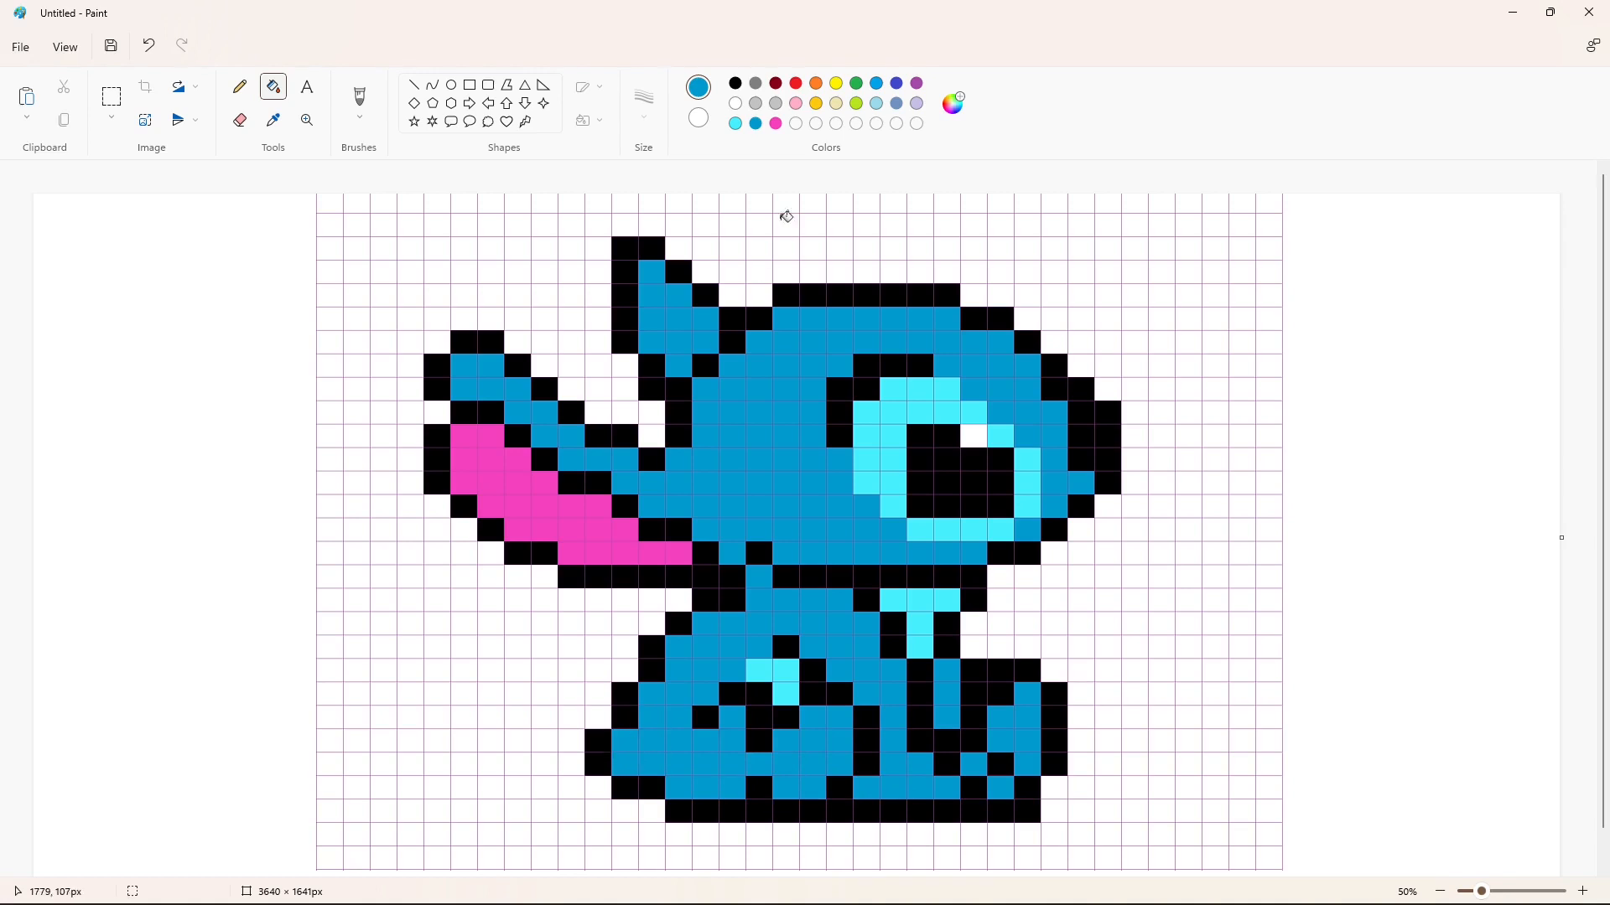
Turn the purple grid lines white by filling the blank background with purple and refilling it with white.
left_click(917, 84)
left_click(1347, 372)
left_click(736, 104)
left_click(1390, 480)
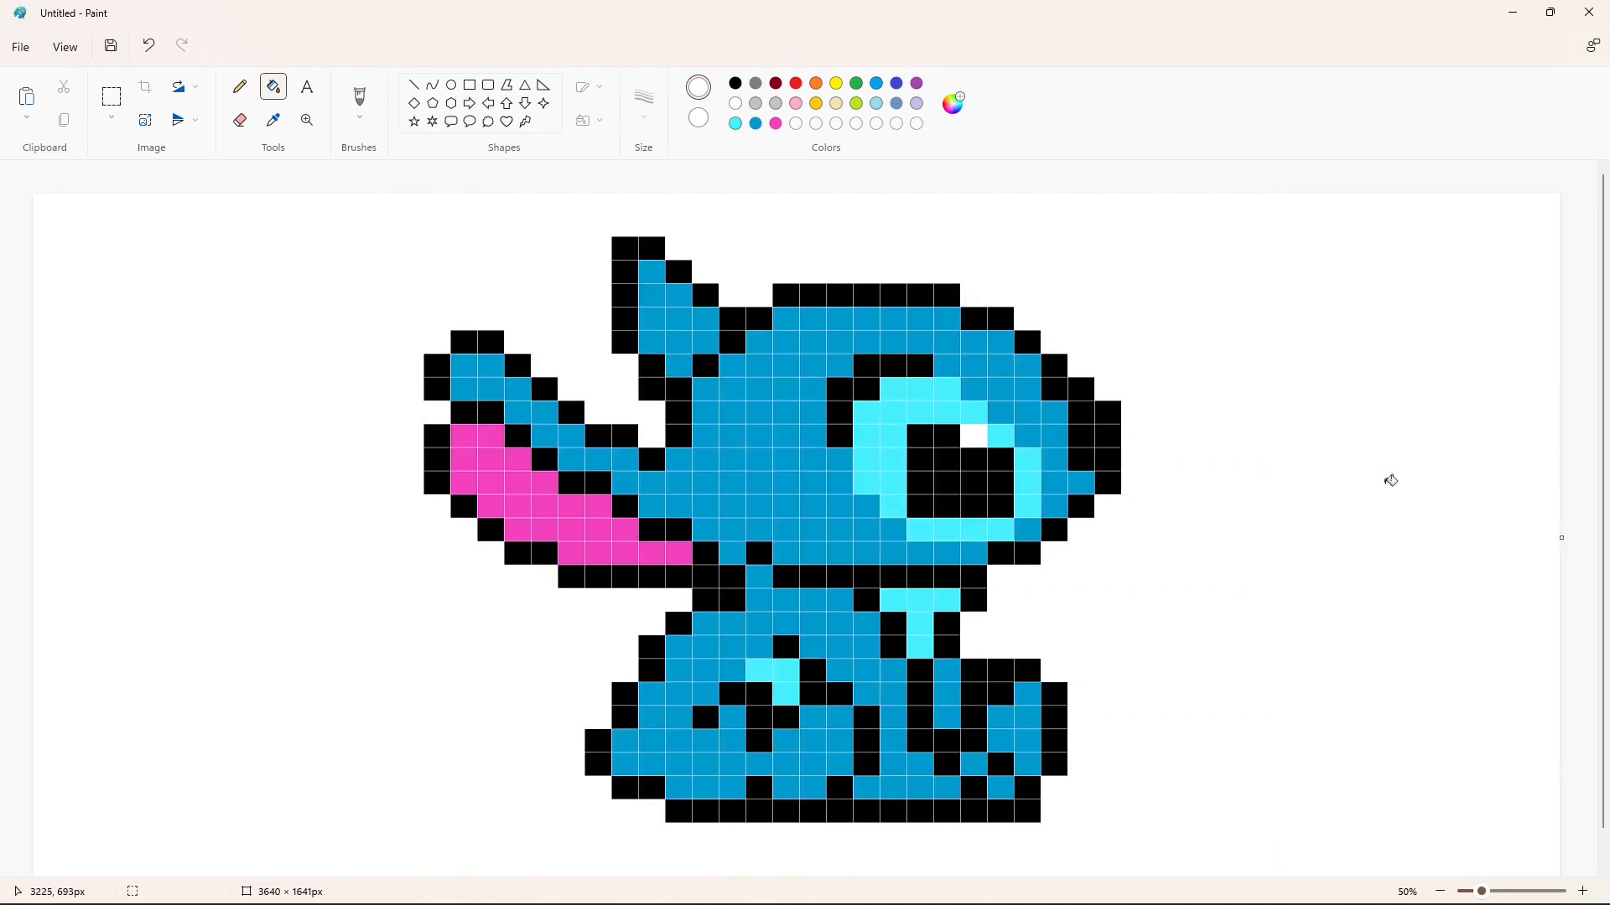